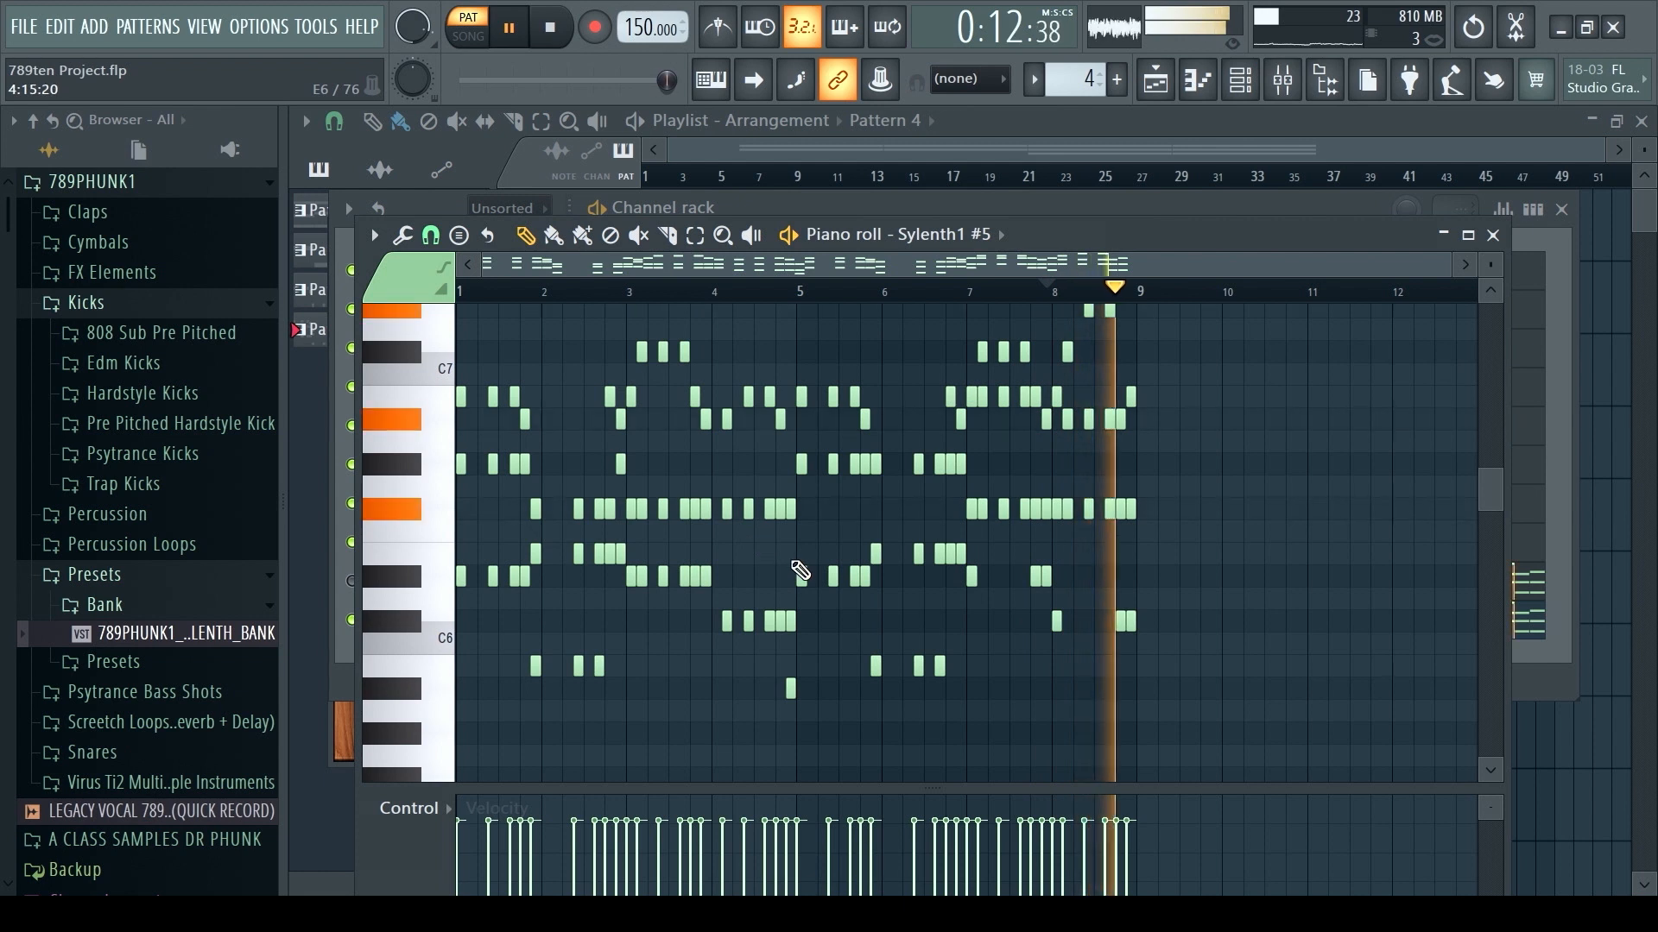
- Transpose the Sylenth1 #5 notes down one octave and check that synth's EQ settings
{"action": "key", "text": "ctrl+Down"}
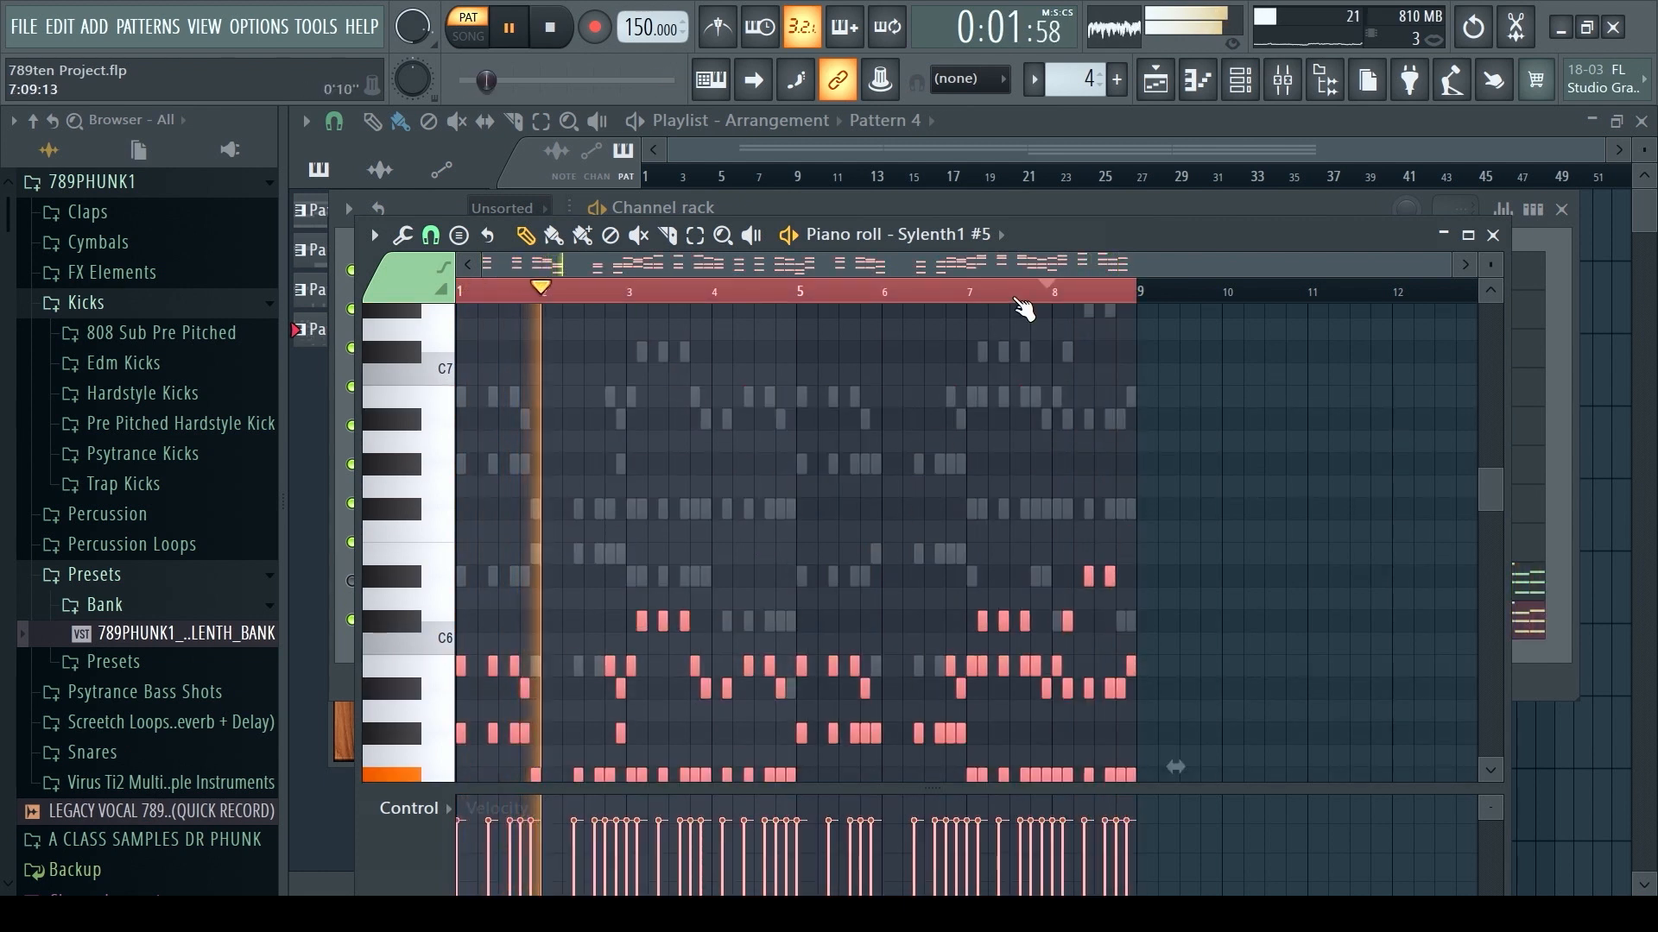
{"action": "left_click", "coordinate": [1023, 207]}
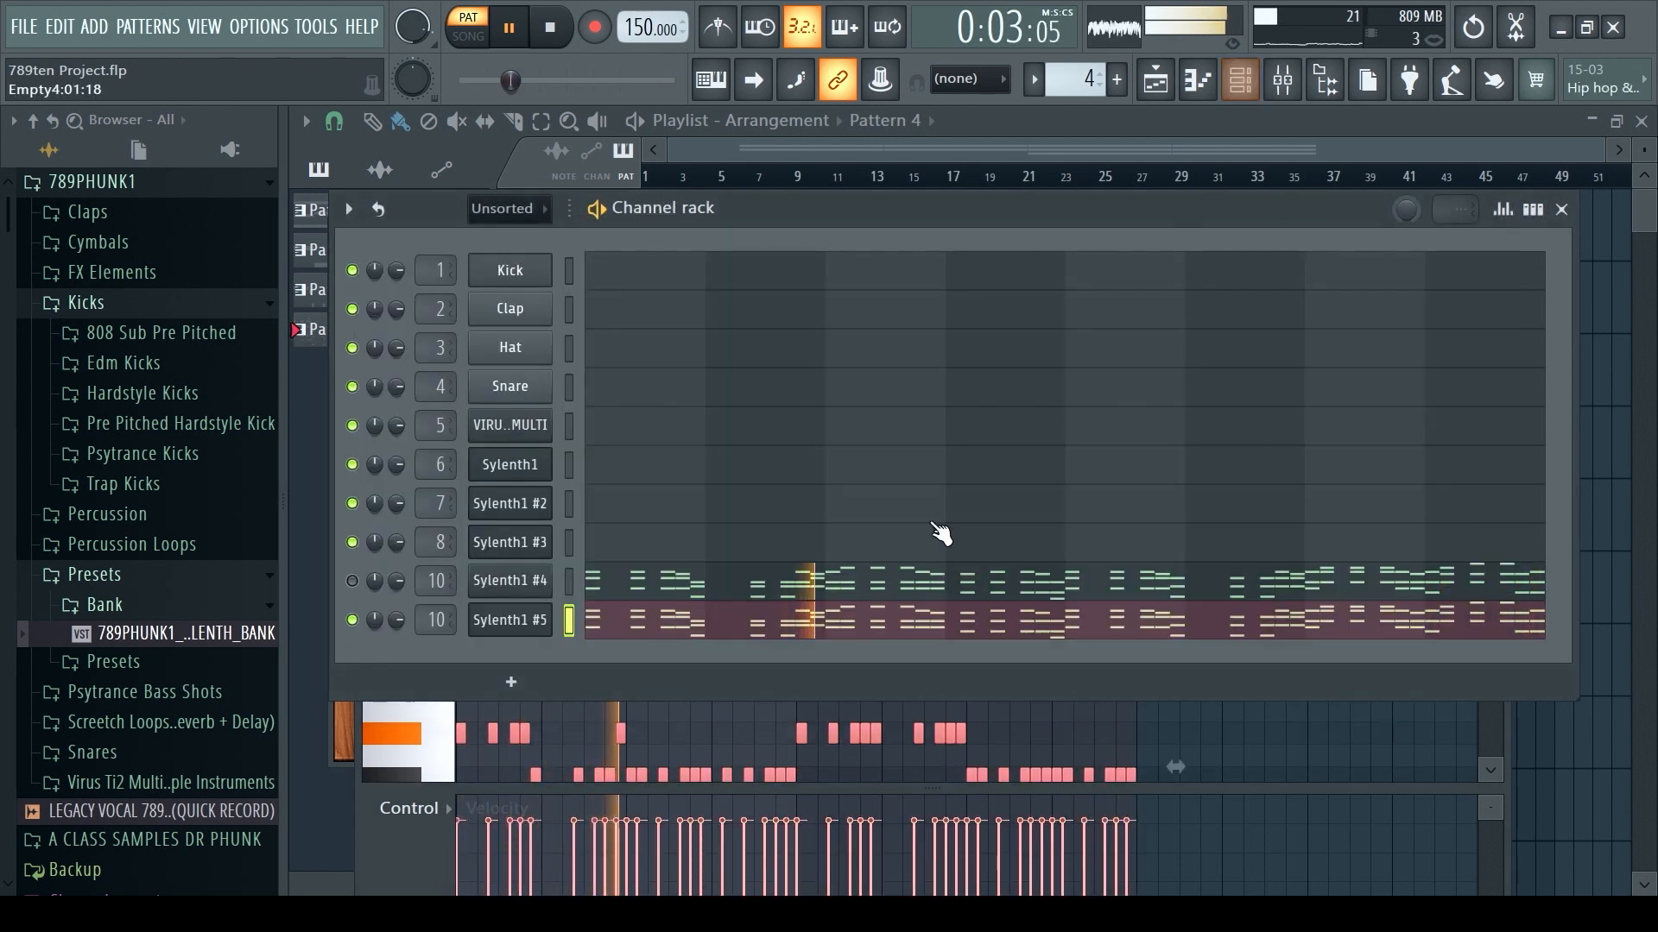
{"action": "left_click", "coordinate": [534, 620]}
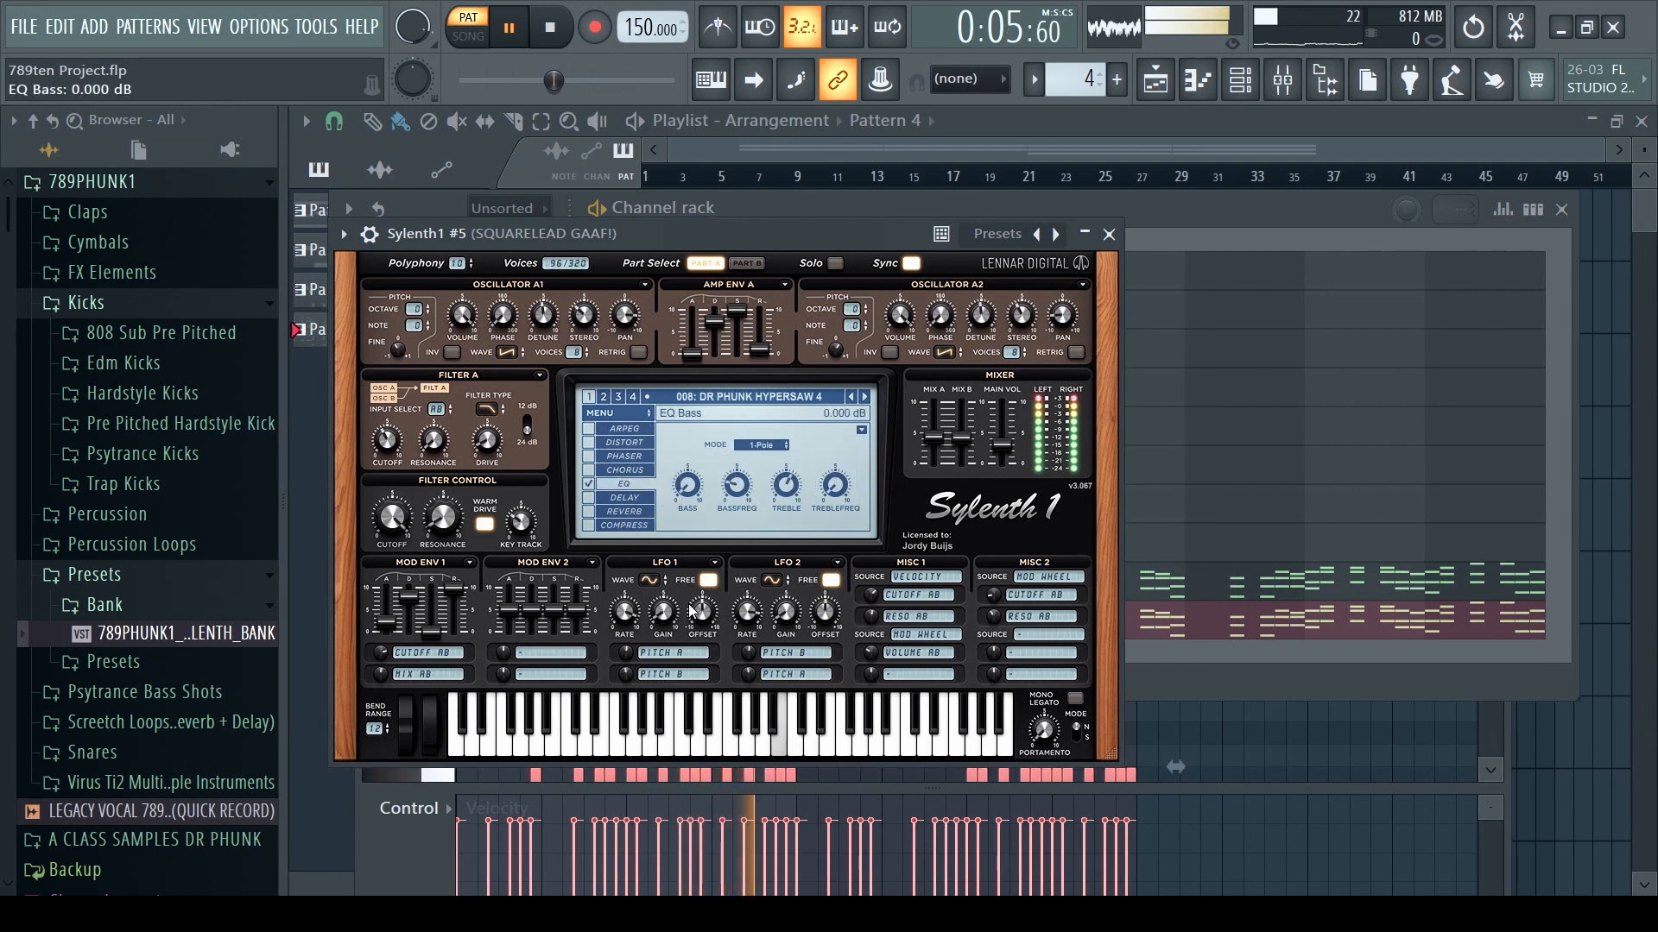
{"action": "mouse_move", "coordinate": [795, 484]}
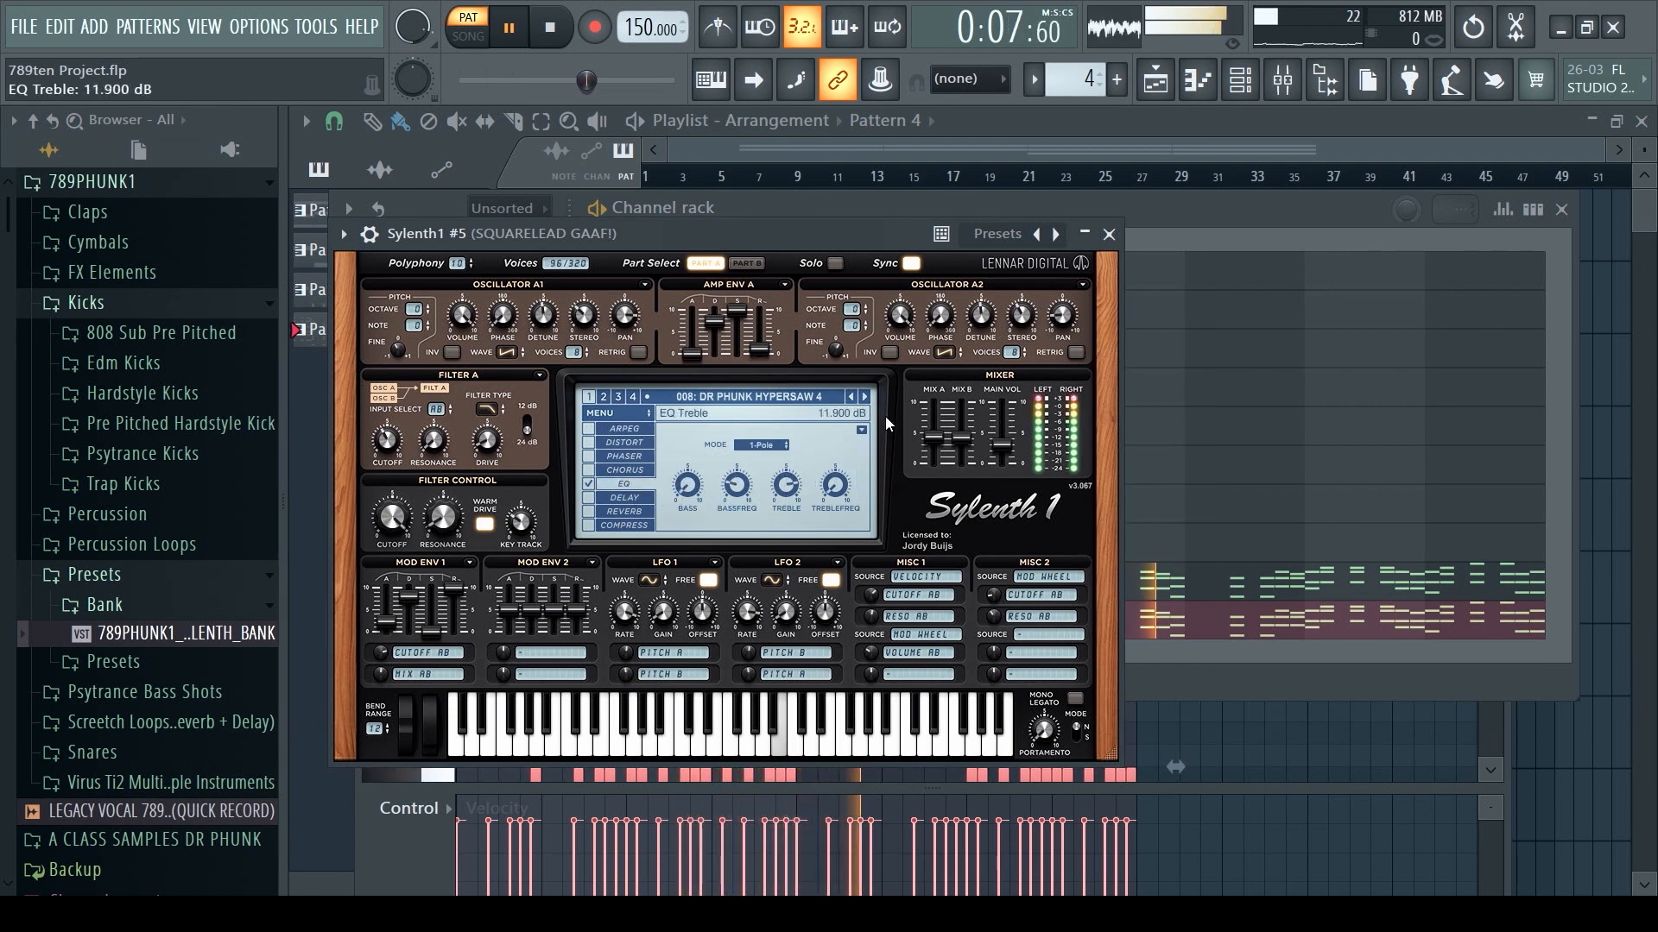
{"action": "left_click", "coordinate": [1288, 220]}
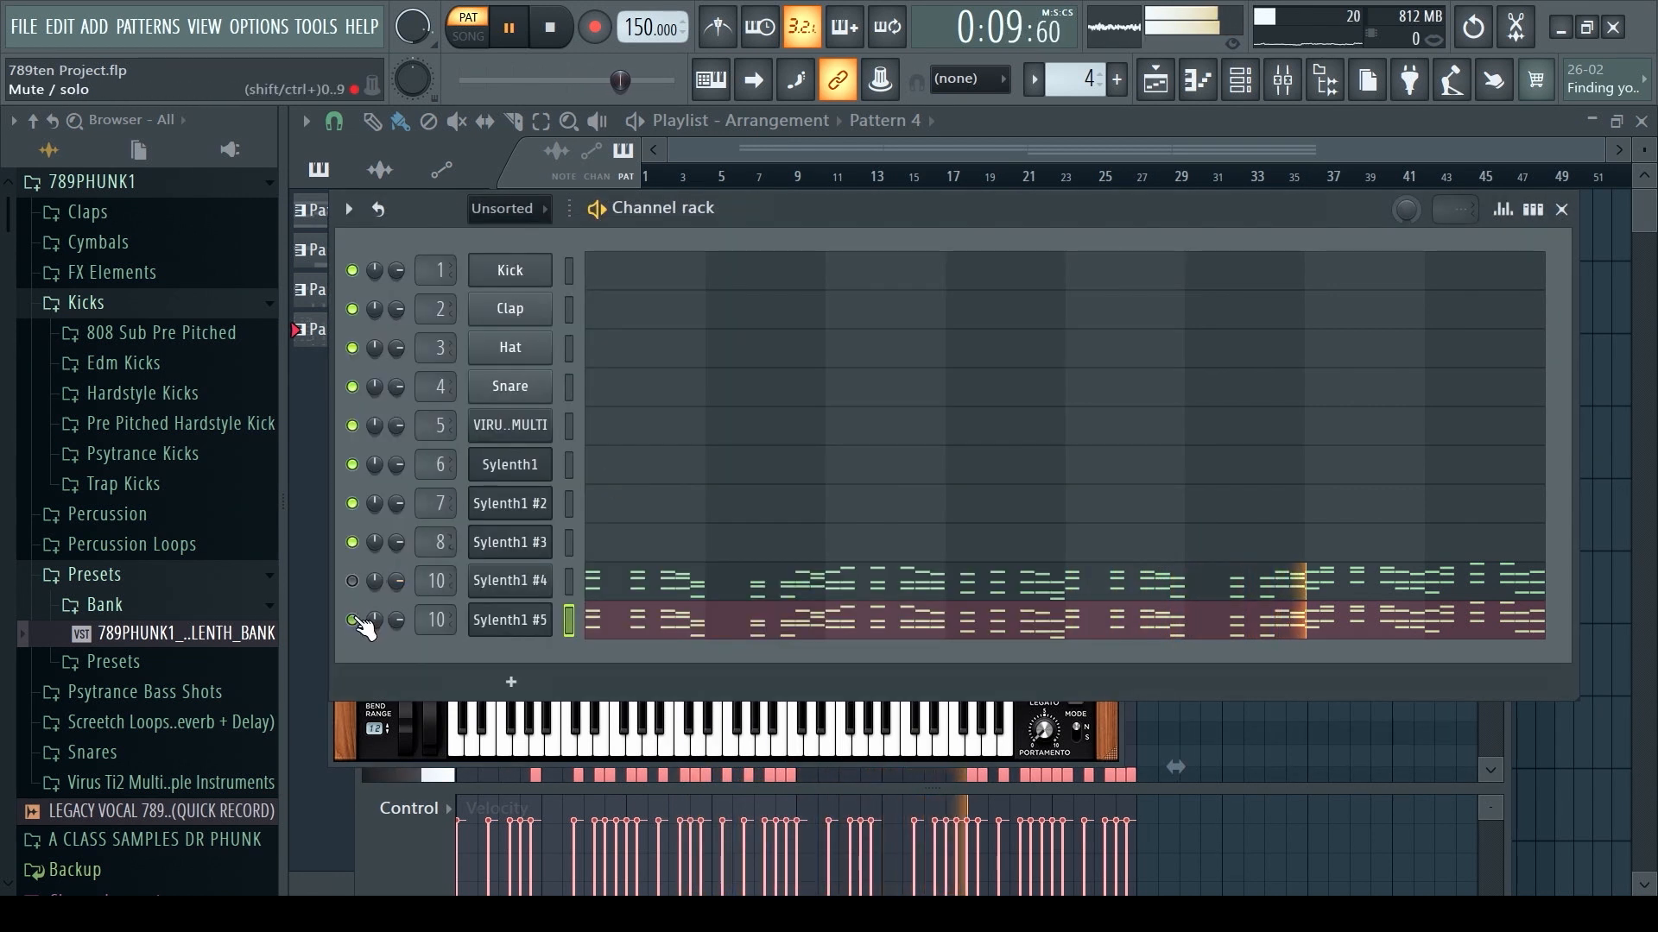
- View the EQ settings of Sylenth1 #4 and unmute its channel so it plays together with Sylenth1 #5
{"action": "left_click", "coordinate": [509, 581]}
{"action": "left_click", "coordinate": [591, 509]}
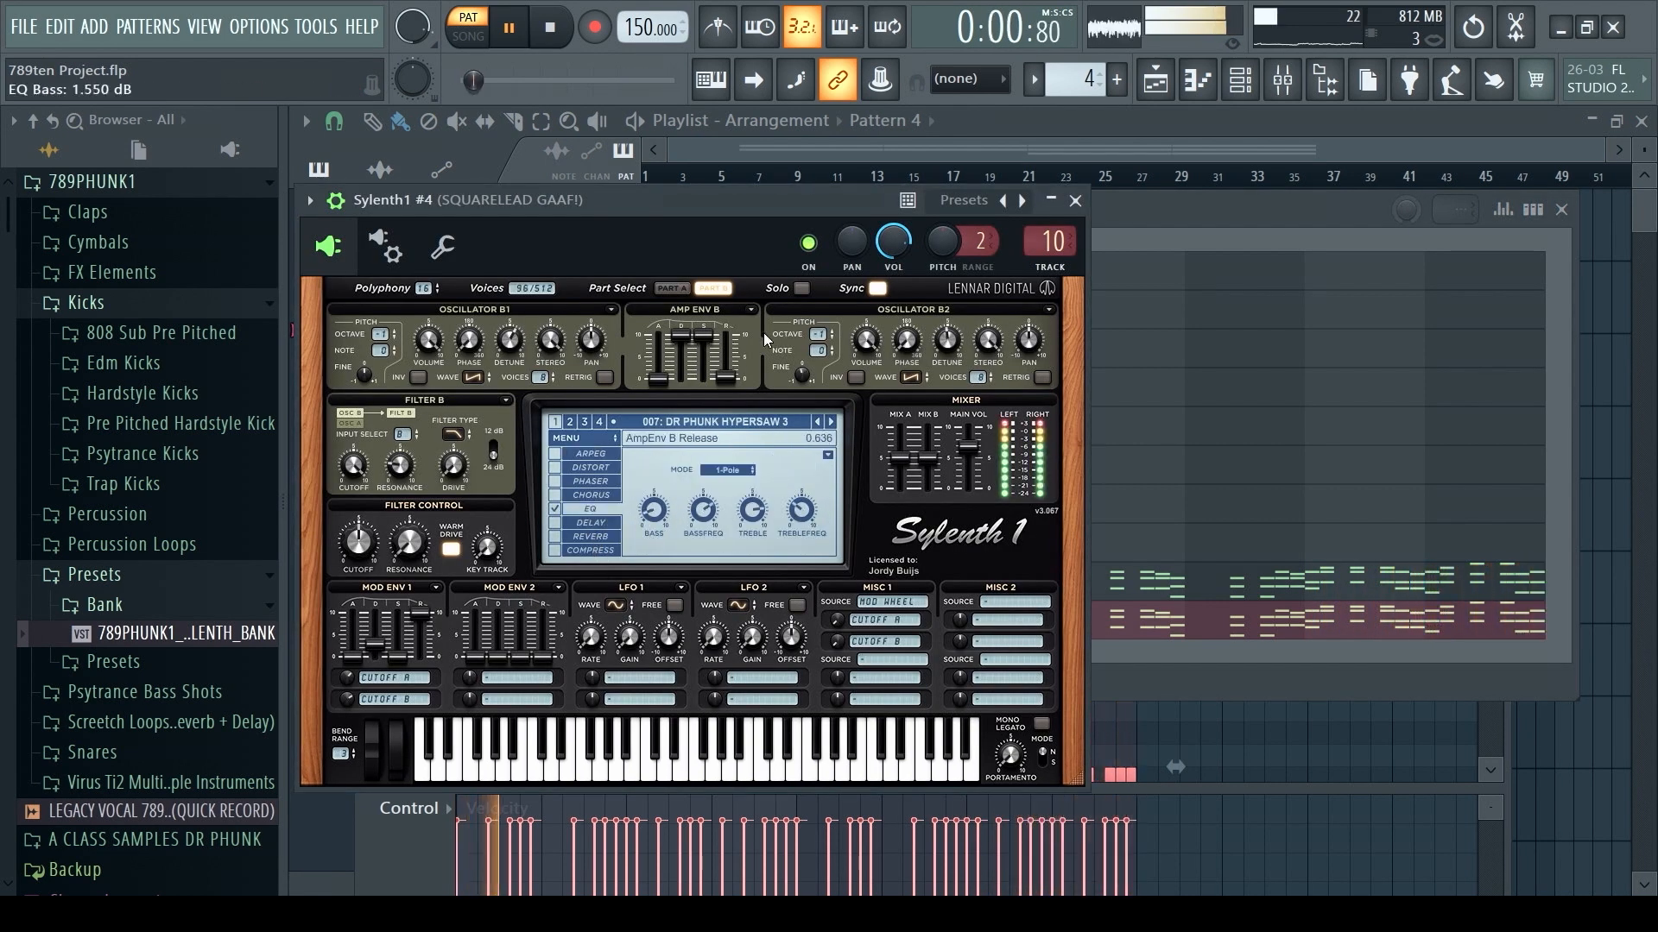
{"action": "left_click", "coordinate": [1147, 229]}
{"action": "left_click", "coordinate": [351, 620]}
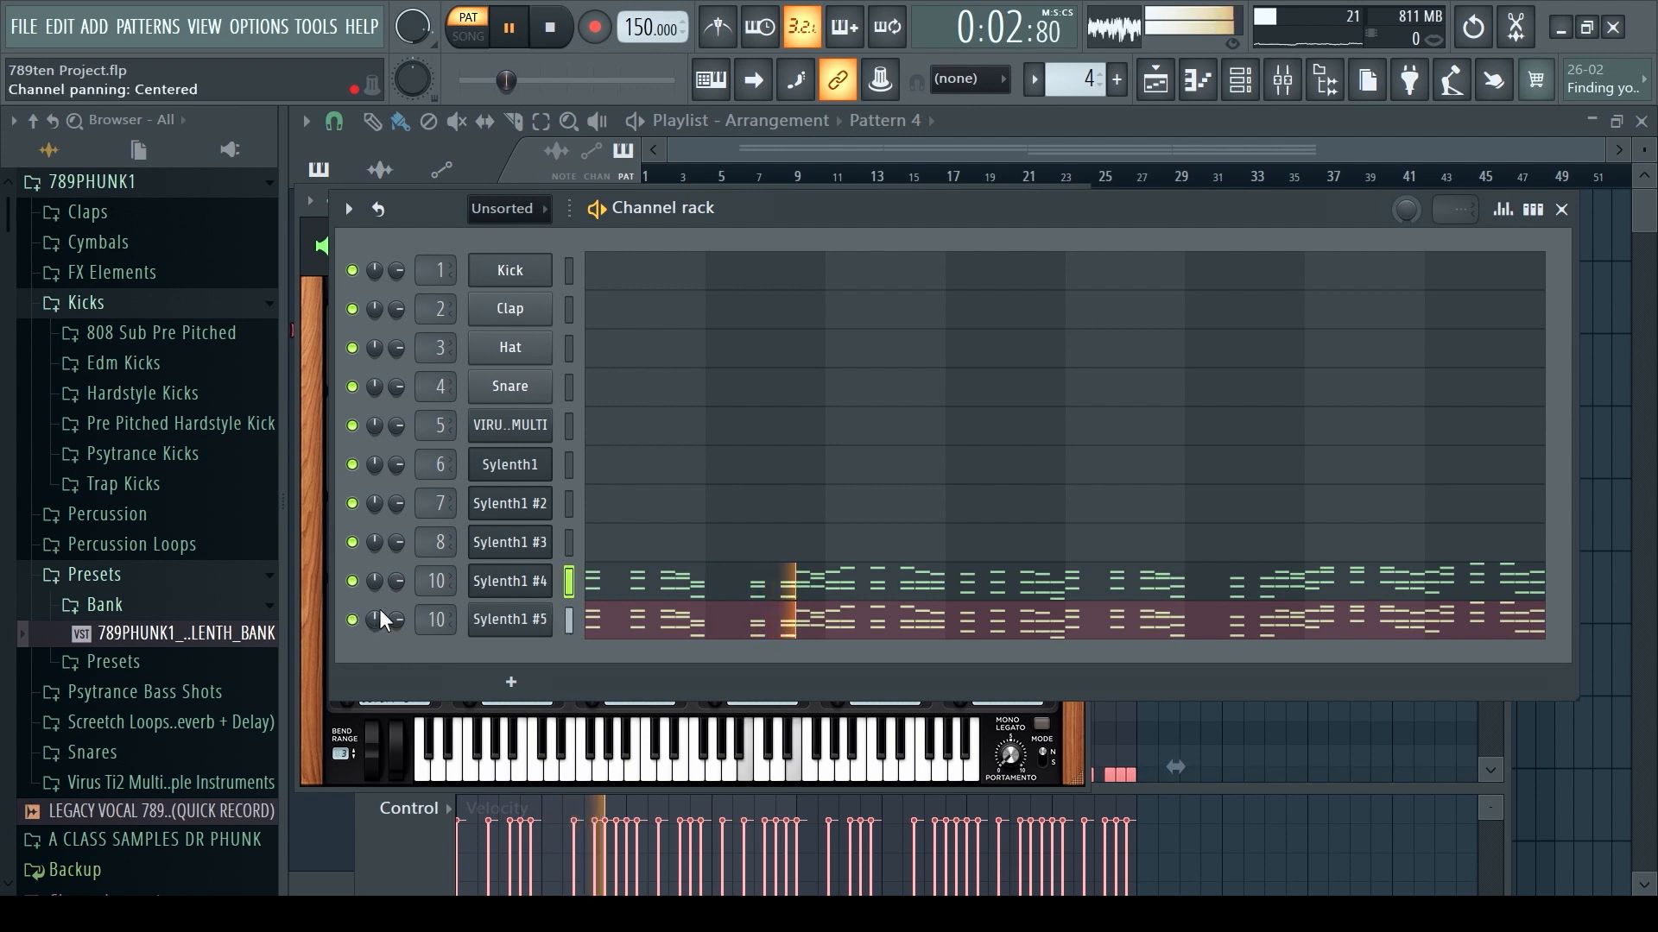
- Check the mixer, copy the notes of the Sylenth1 #5 channel and stop playback
{"action": "left_click", "coordinate": [1283, 79]}
{"action": "left_click", "coordinate": [809, 250]}
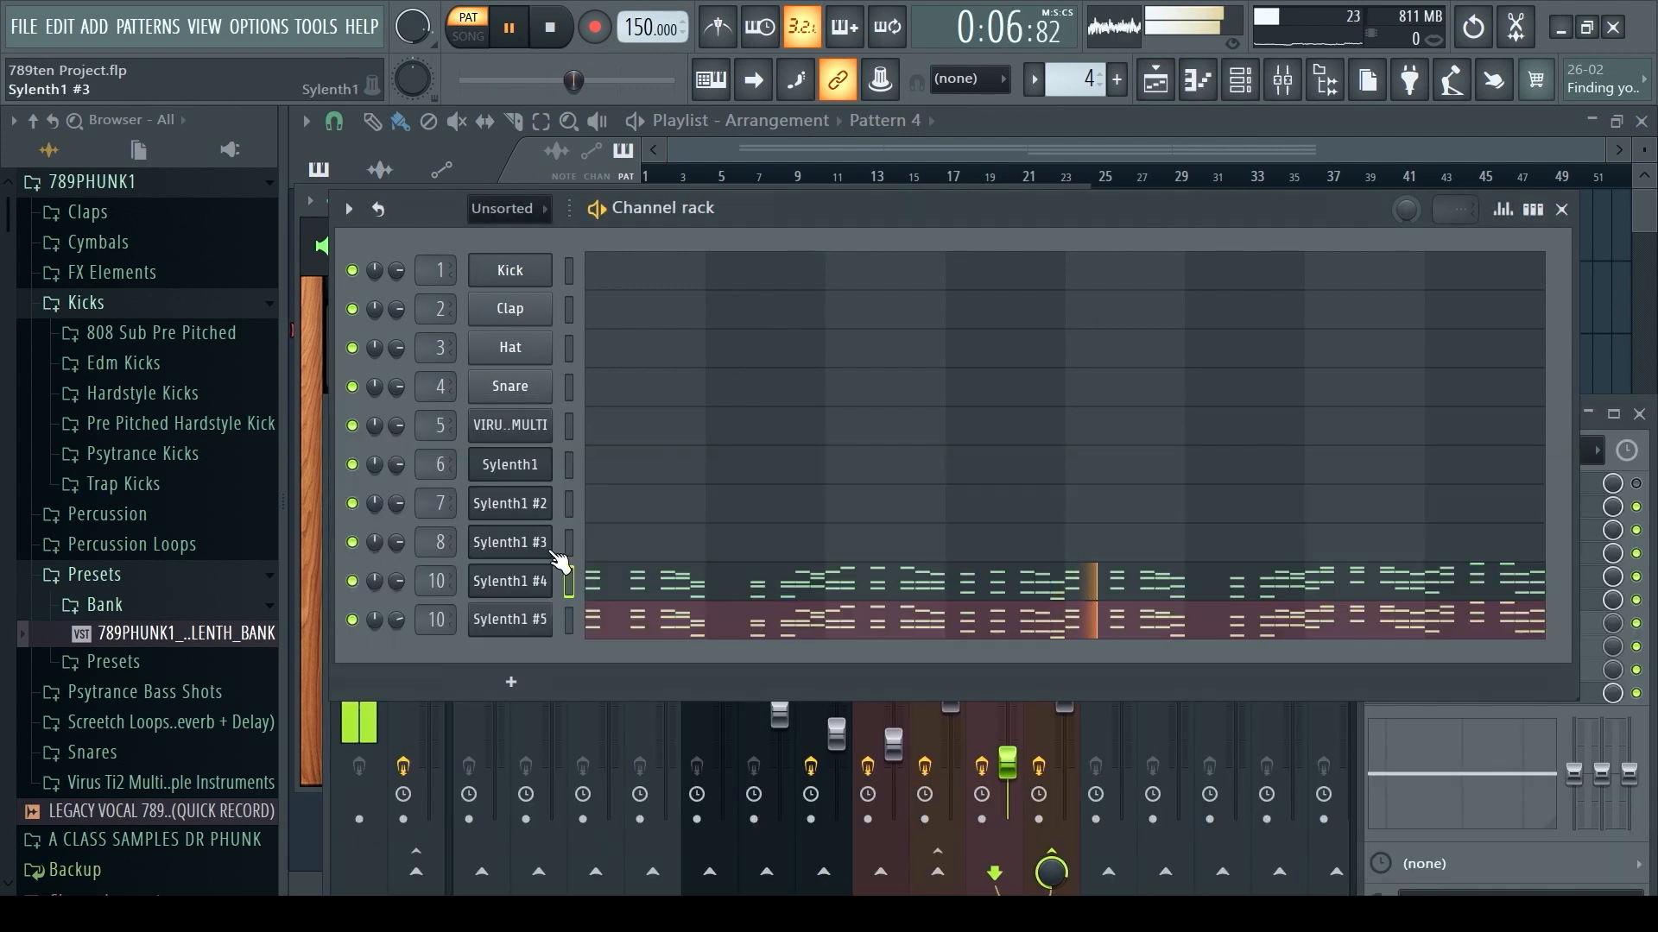
{"action": "right_click", "coordinate": [535, 623]}
{"action": "left_click", "coordinate": [857, 601]}
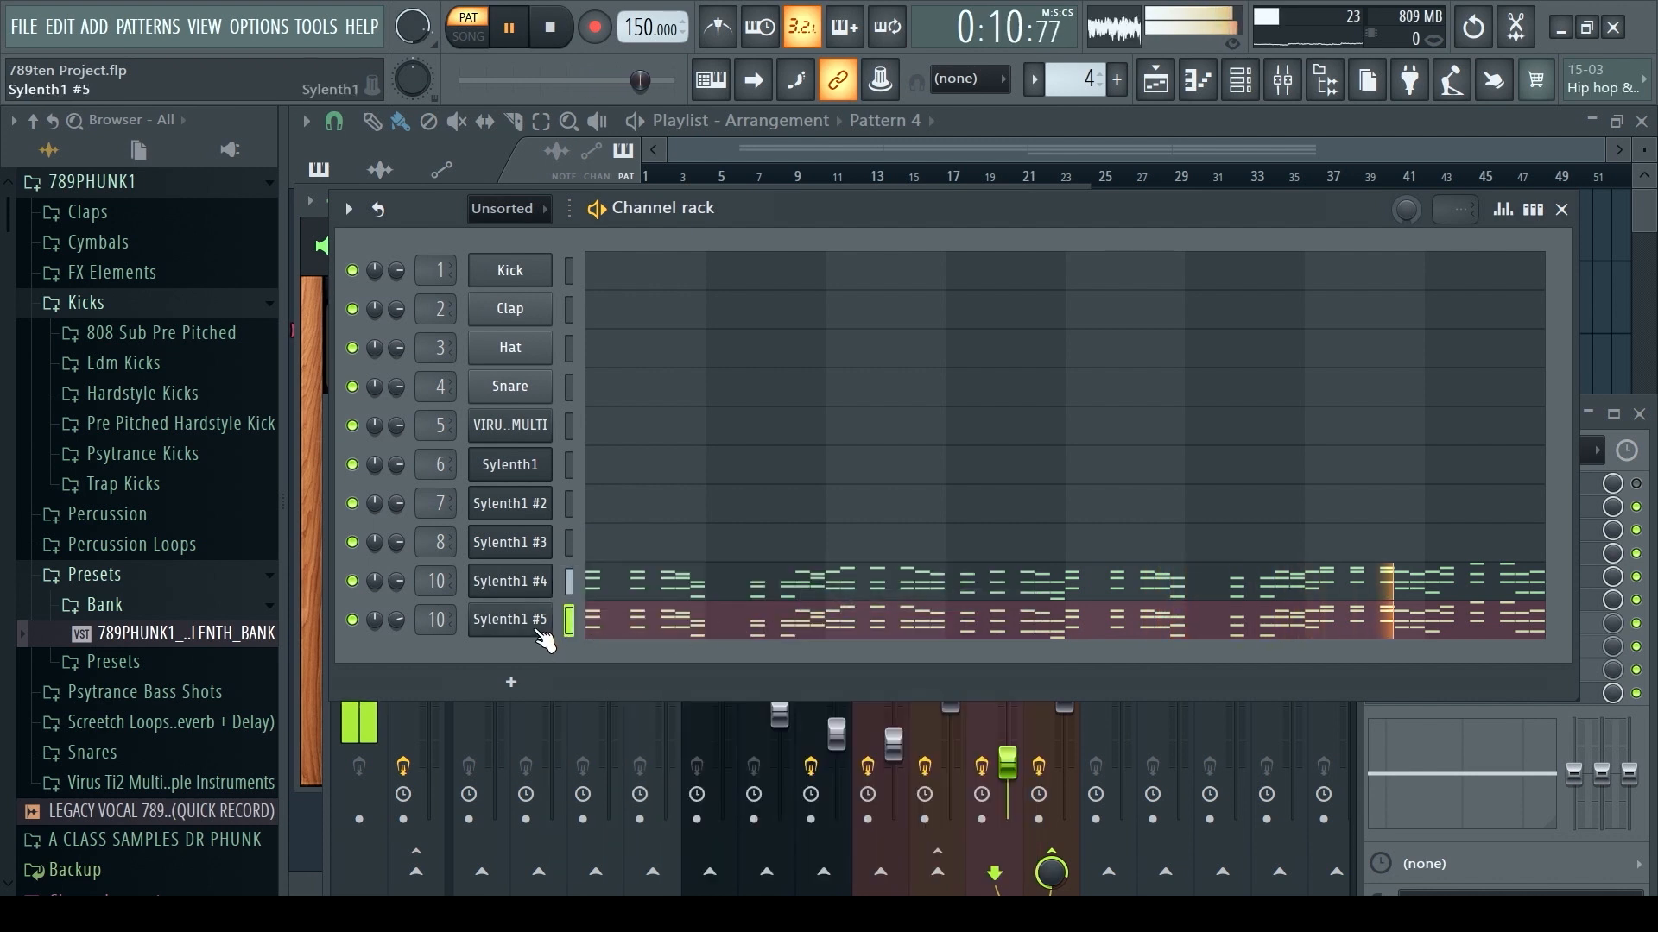
{"action": "key", "text": "space"}
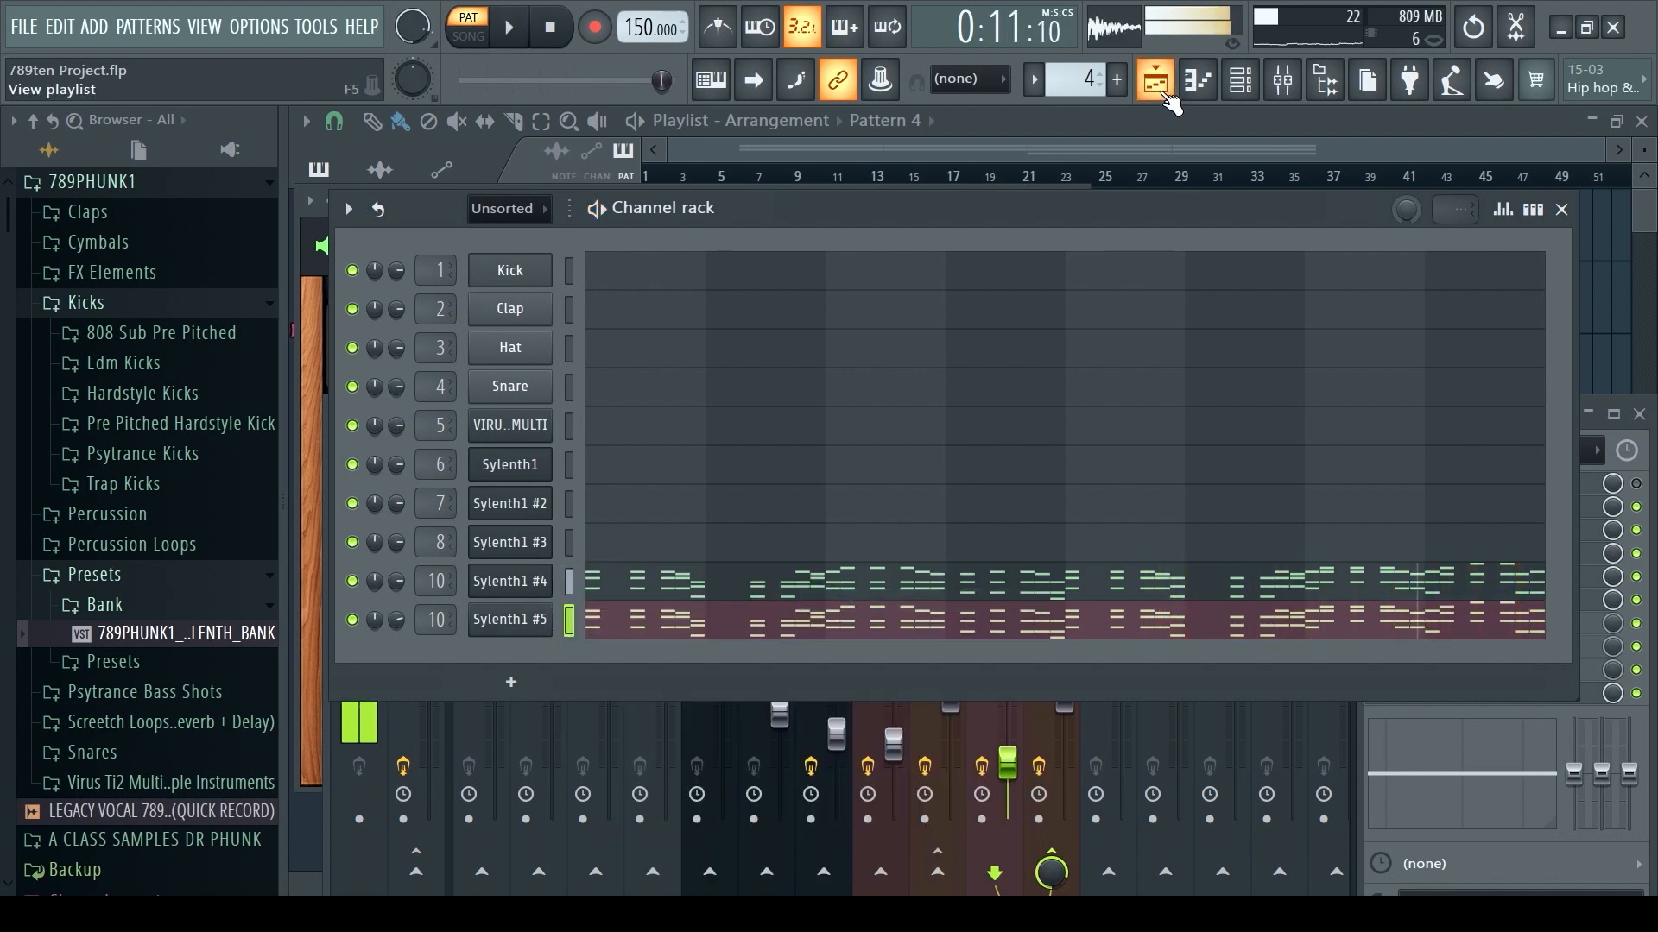
- Place Pattern 4 on Track 4 and Pattern 3 on Track 3 of the playlist, both starting at bar 40
{"action": "left_click", "coordinate": [1155, 79]}
{"action": "left_click", "coordinate": [1391, 440]}
{"action": "key", "text": "KP_Subtract"}
{"action": "left_click", "coordinate": [1392, 346]}
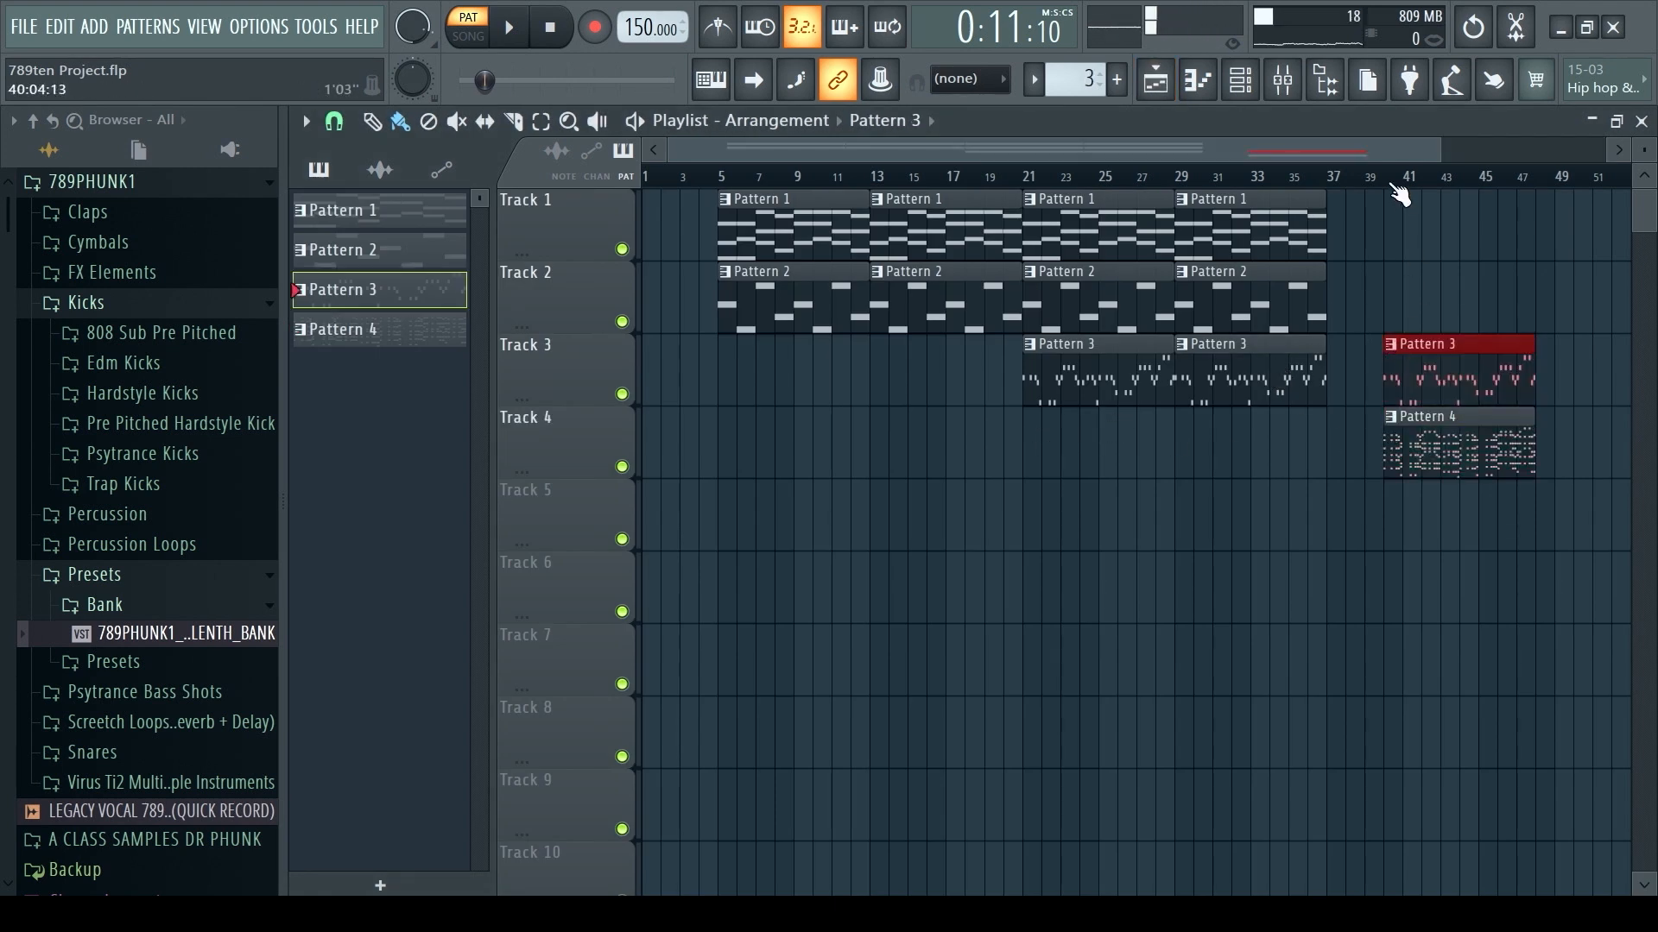
- Play the song from bar 40 and raise mixer track 10 to 43% (-15.0 dB)
{"action": "key", "text": "l"}
{"action": "key", "text": "F9"}
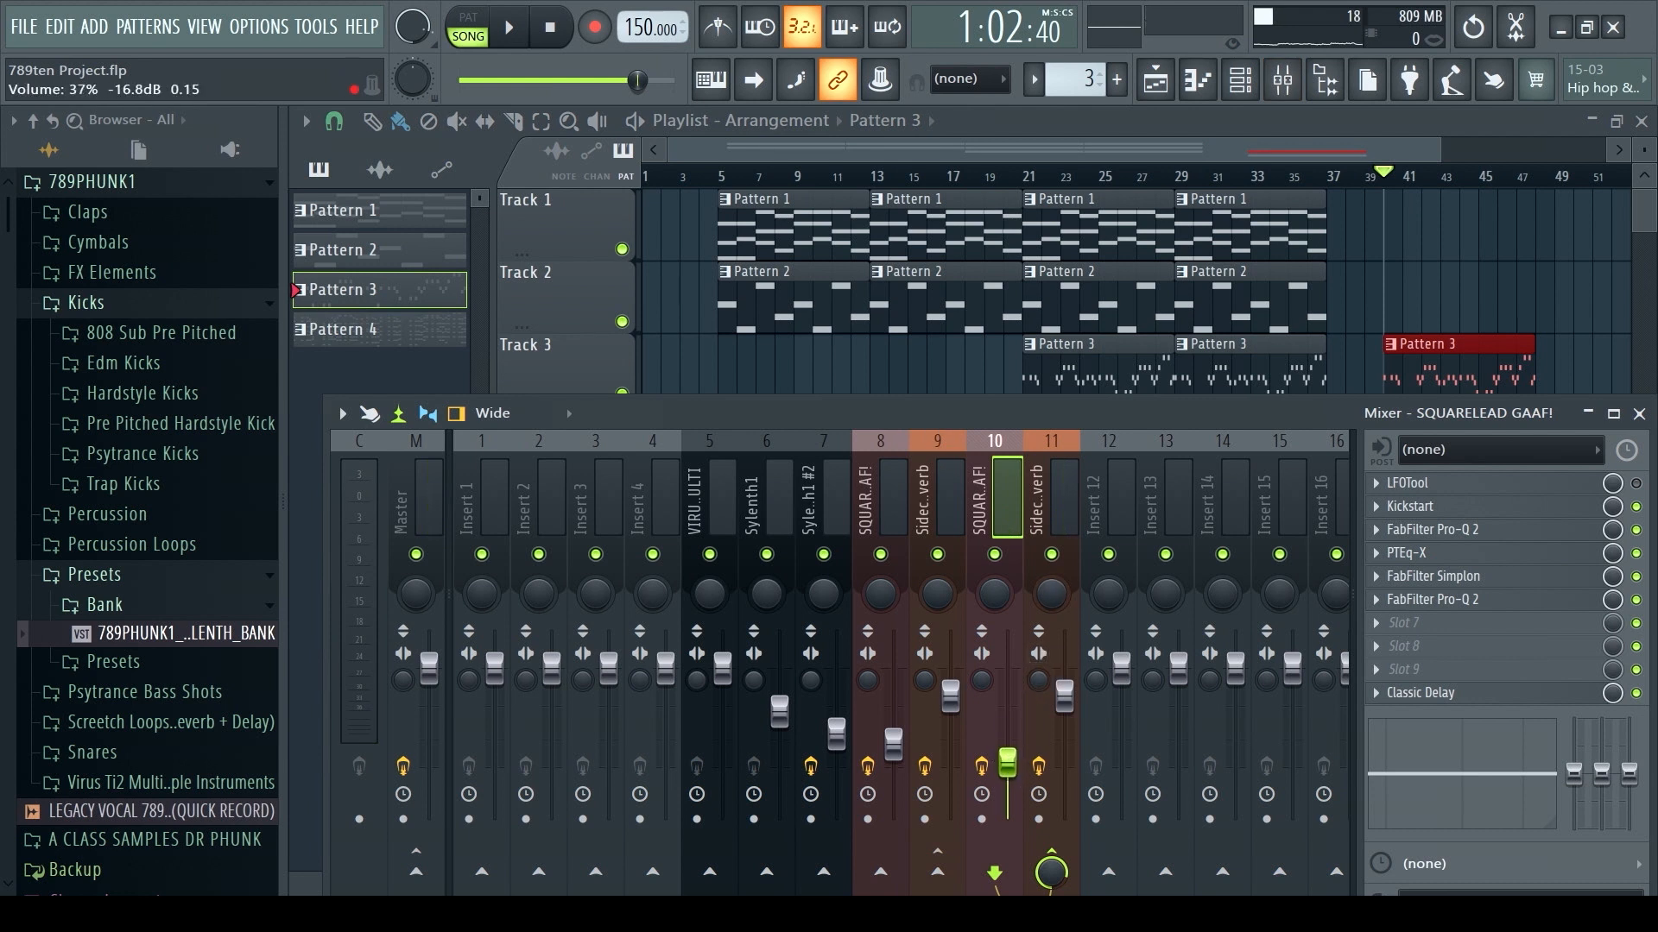
{"action": "key", "text": "space"}
{"action": "left_click_drag", "start_coordinate": [1010, 794], "coordinate": [1010, 777]}
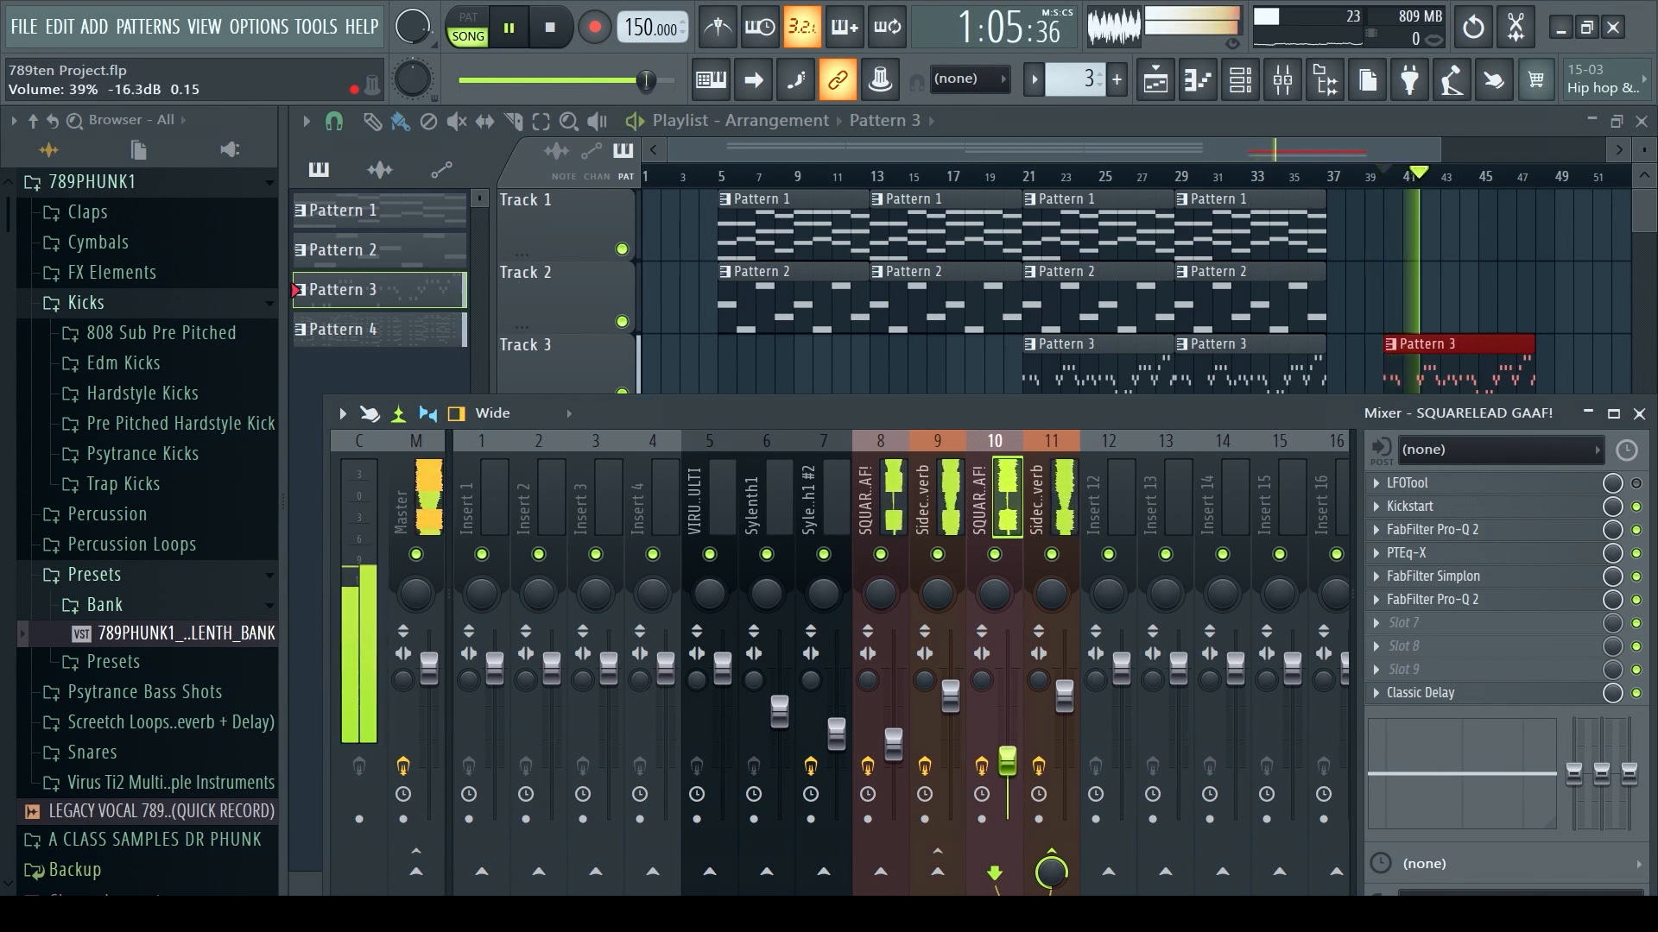
{"action": "left_click_drag", "start_coordinate": [1007, 765], "coordinate": [1007, 755]}
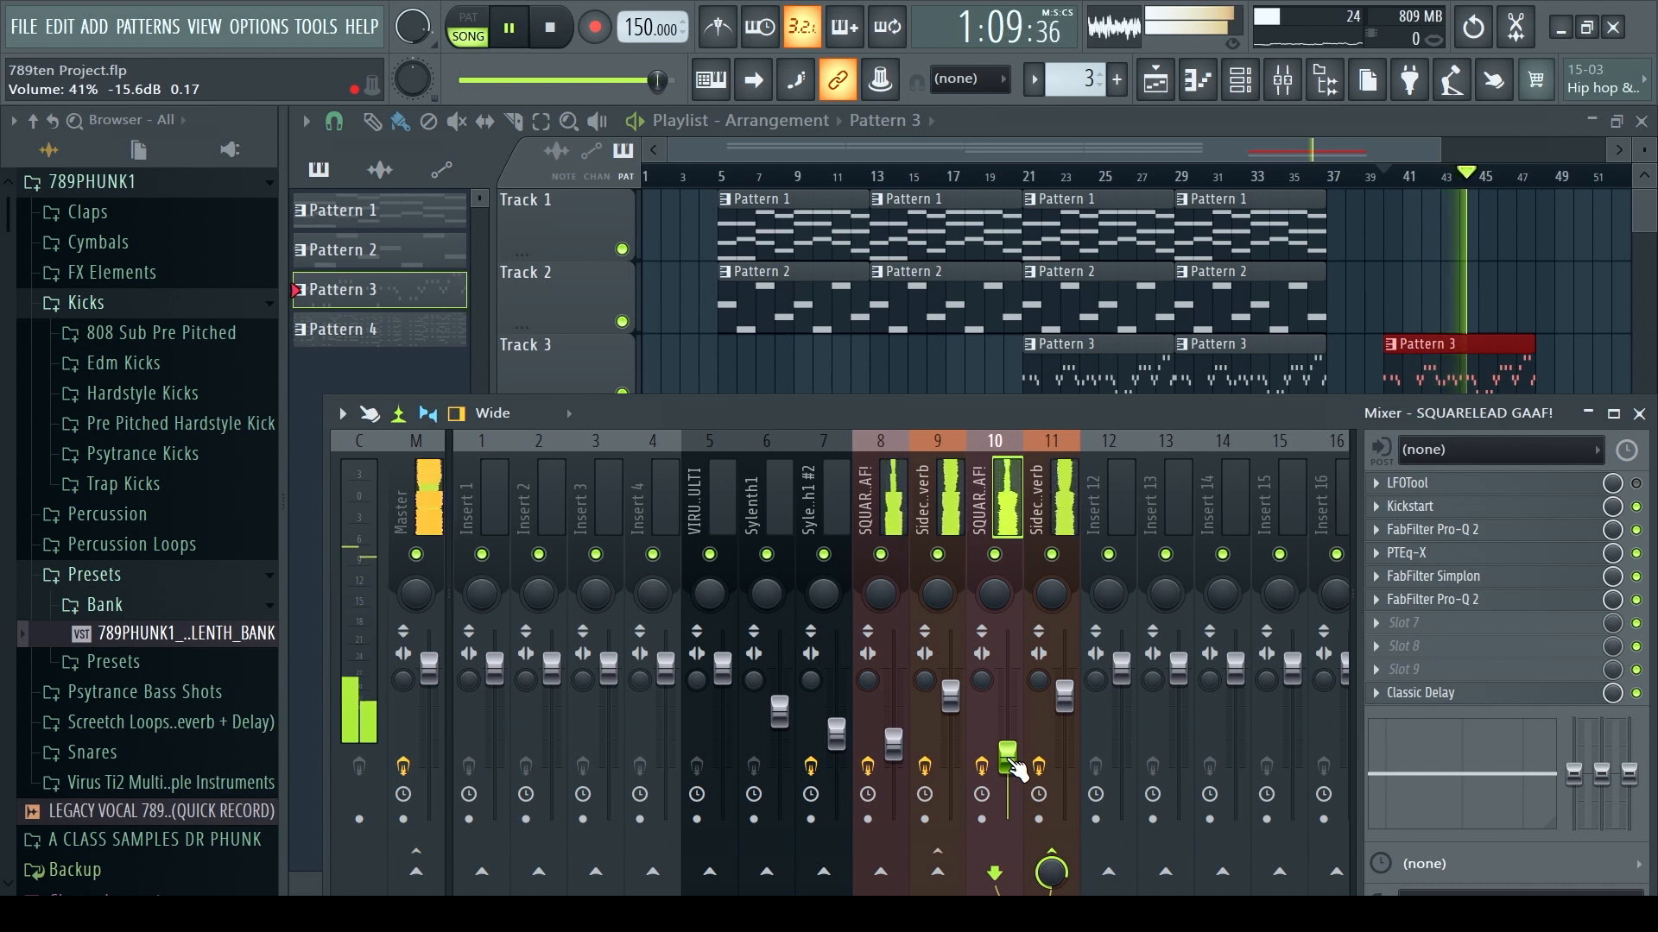
{"action": "left_click_drag", "start_coordinate": [1006, 756], "coordinate": [1007, 752]}
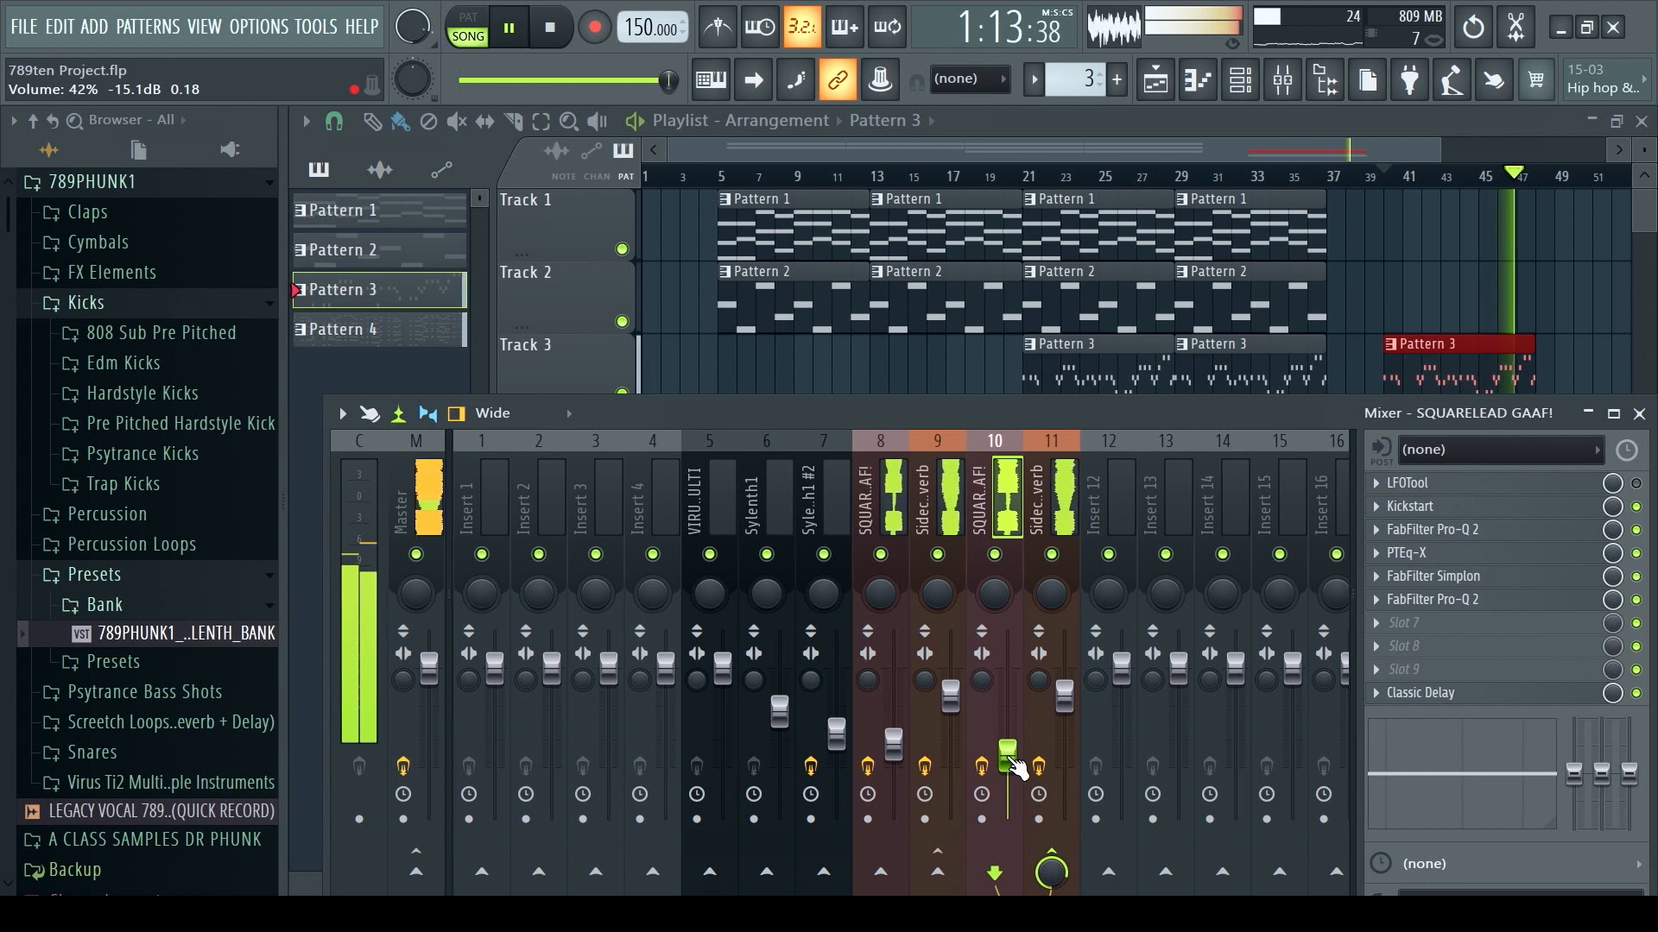
{"action": "key", "text": "space"}
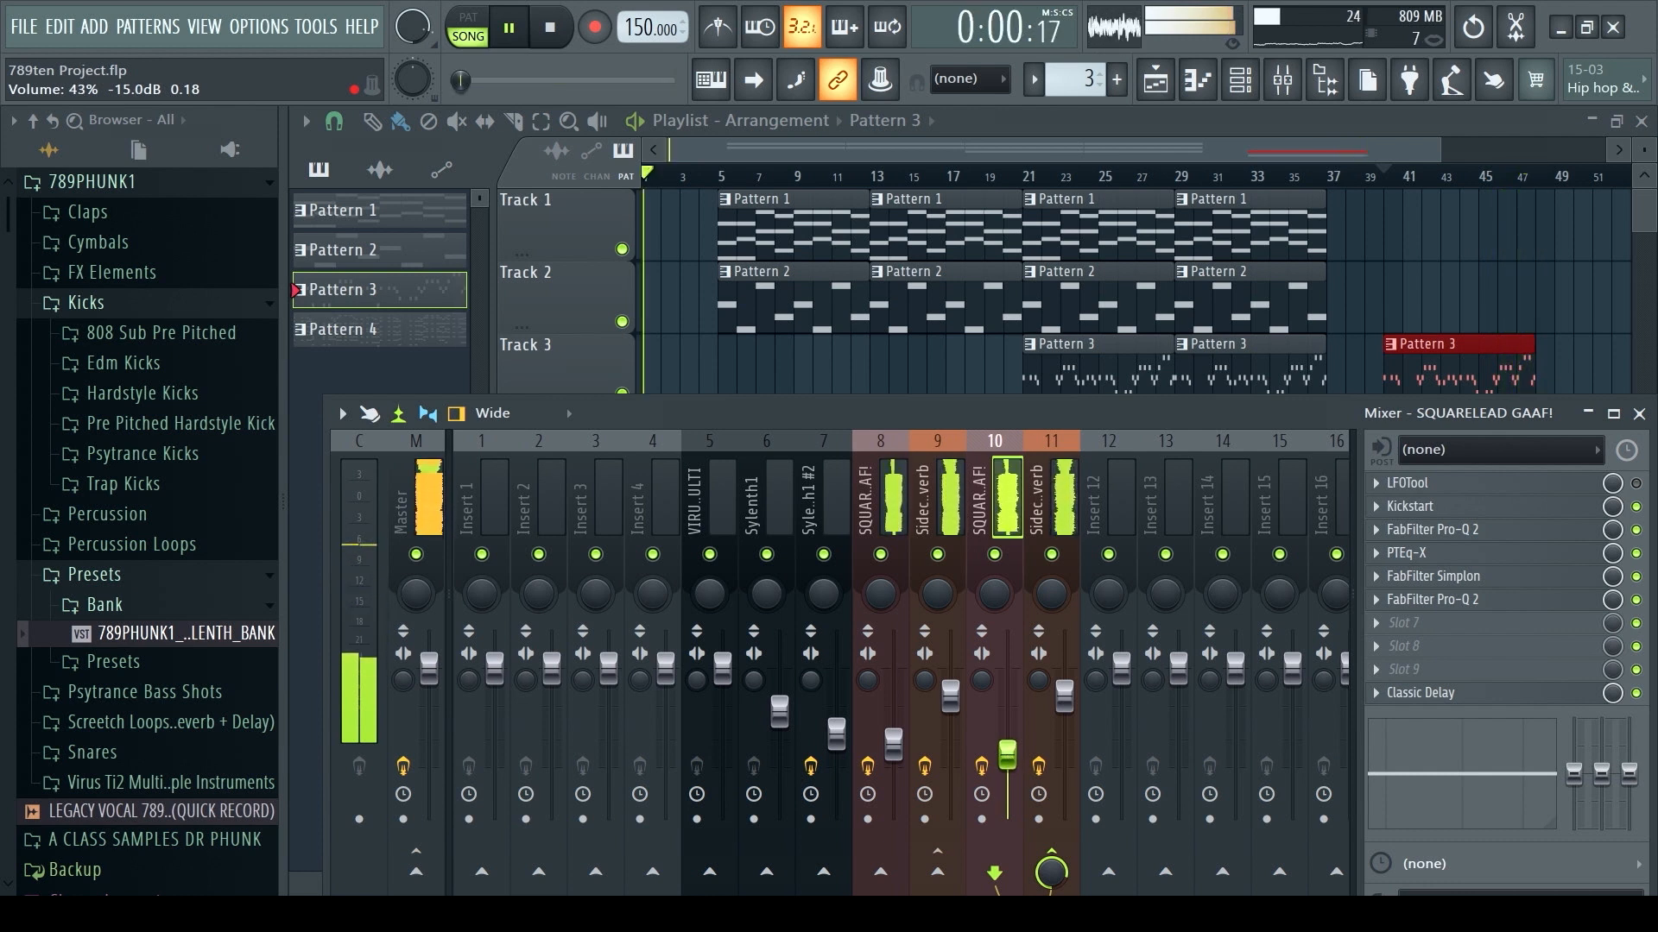
- Reopen Pattern 4 from the playlist, copy the Sylenth1 #5 notes and clone that channel
{"action": "left_click", "coordinate": [885, 511]}
{"action": "left_click", "coordinate": [1548, 273]}
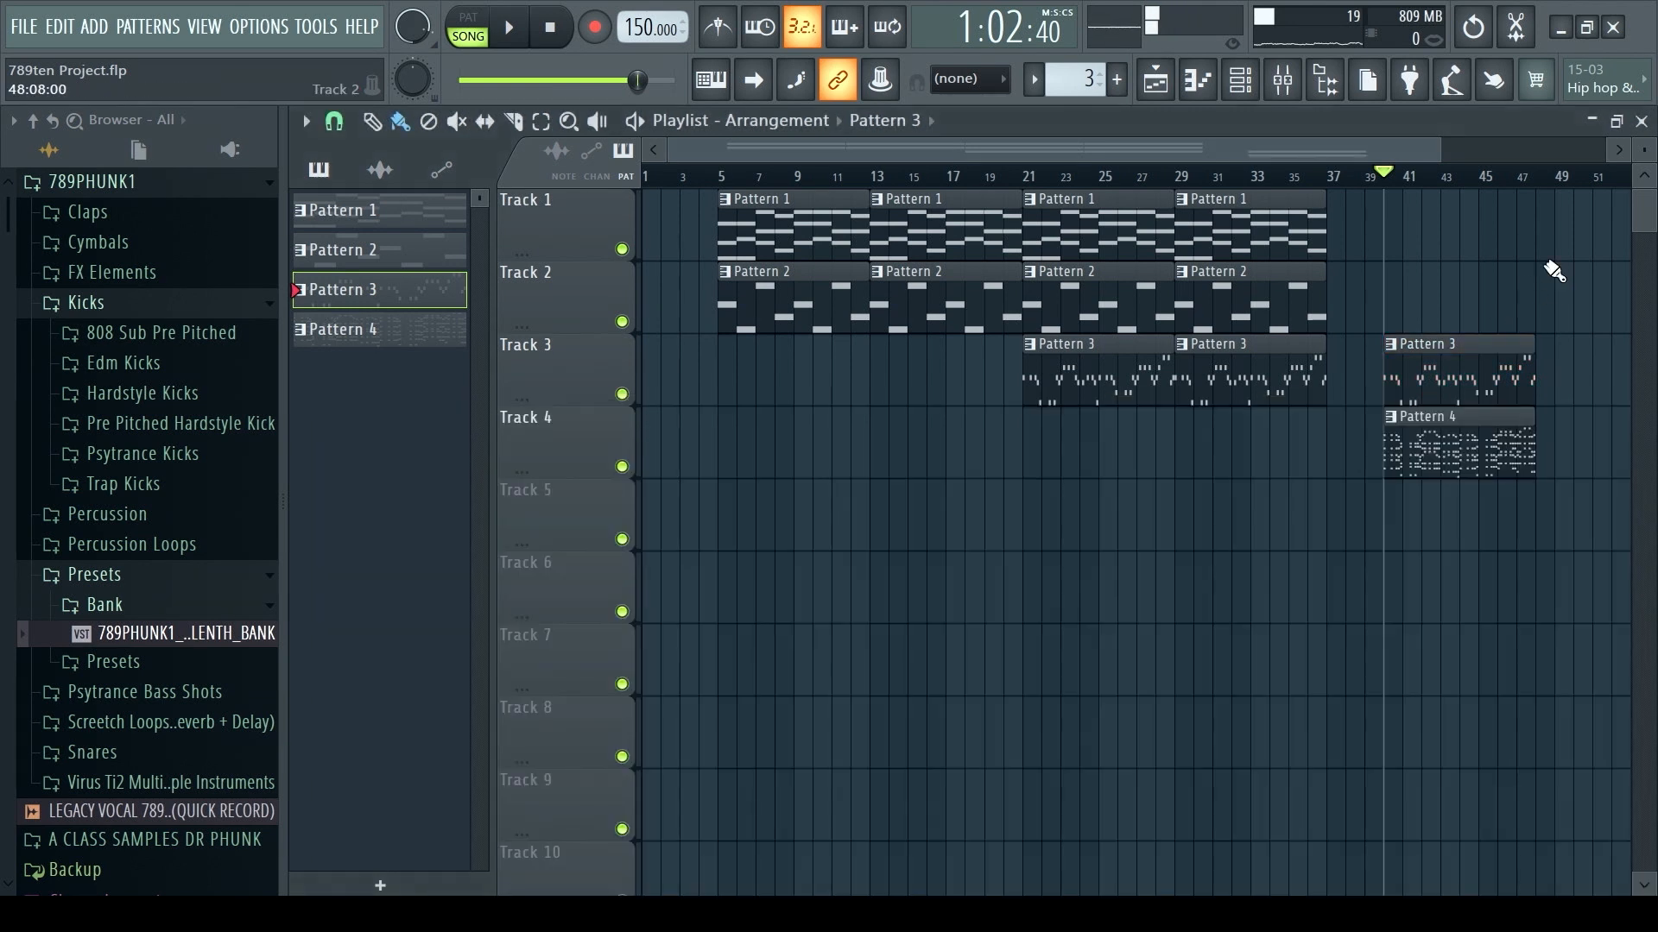
{"action": "double_click", "coordinate": [1506, 455]}
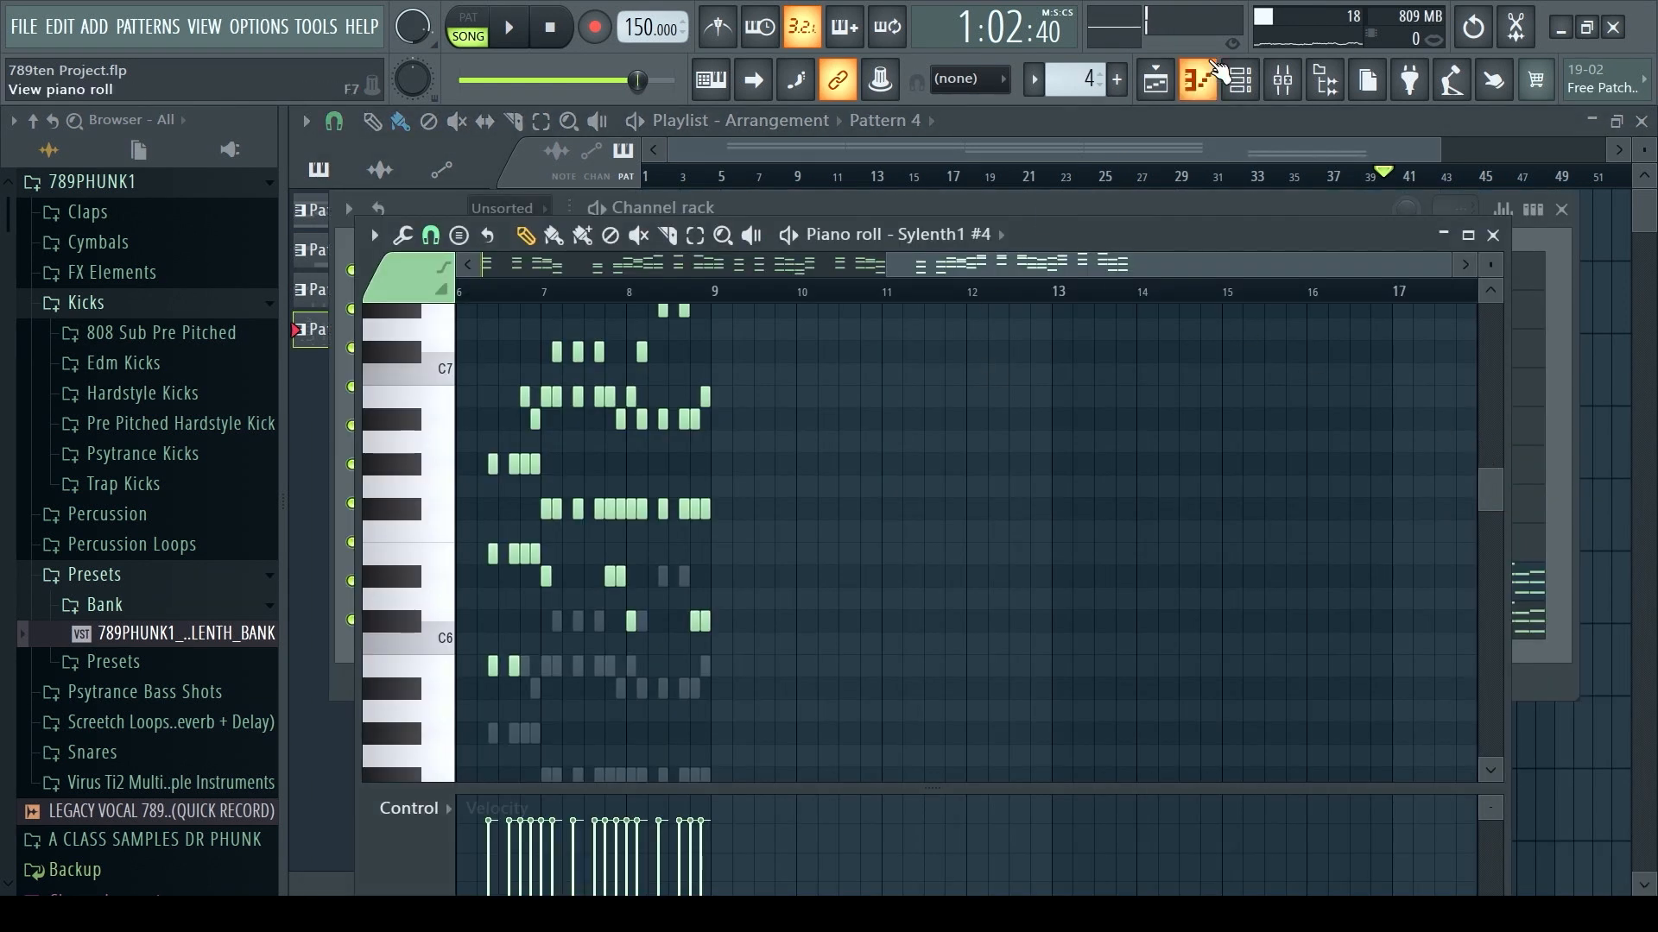
{"action": "left_click", "coordinate": [1240, 80]}
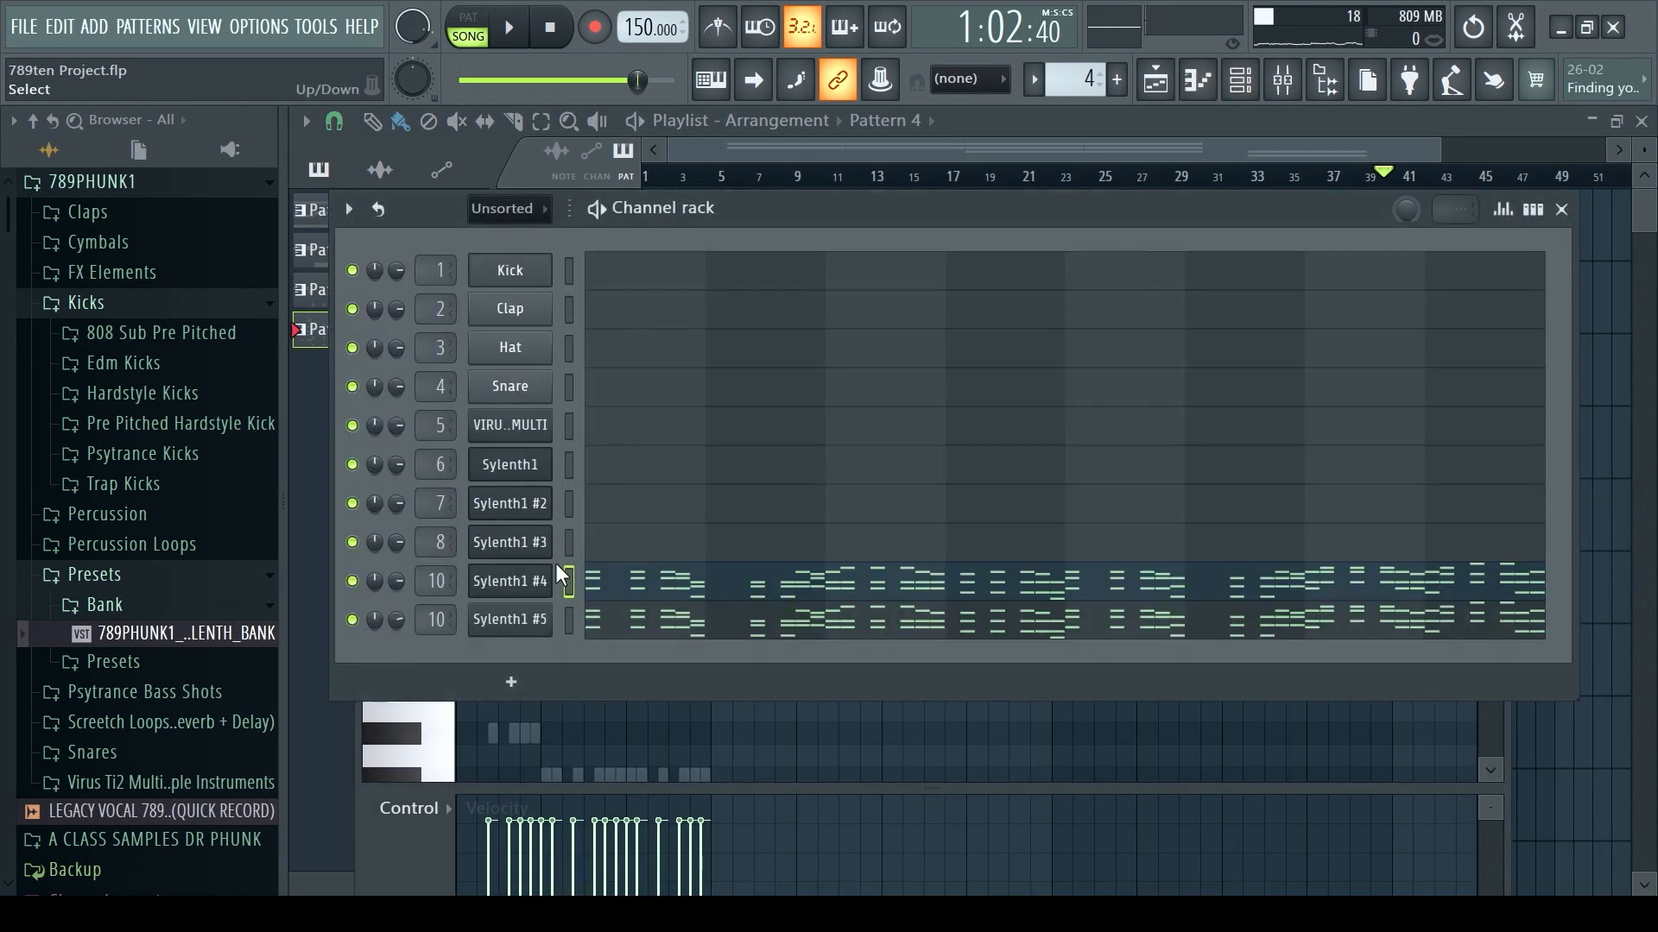
{"action": "right_click", "coordinate": [530, 618]}
{"action": "left_click", "coordinate": [856, 603]}
{"action": "right_click", "coordinate": [531, 623]}
{"action": "left_click", "coordinate": [570, 772]}
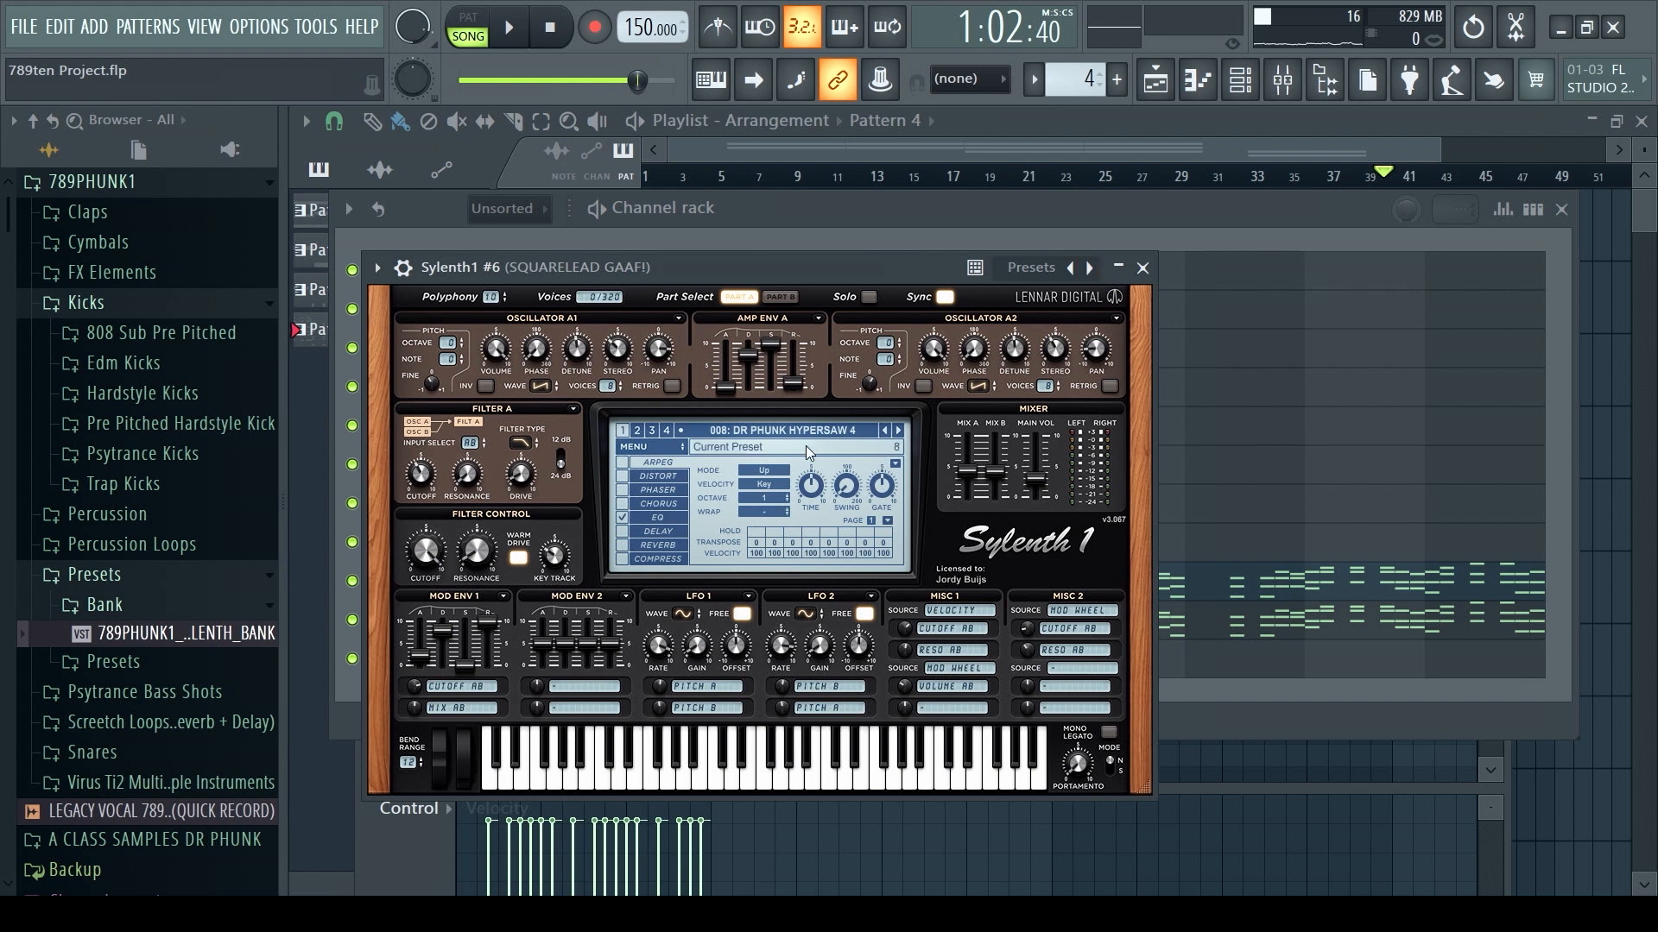
- Audition presets on the cloned Sylenth1 #6 and load 006: DR PHUNK HYPERSAW 2
{"action": "left_click", "coordinate": [809, 453]}
{"action": "left_click", "coordinate": [803, 563]}
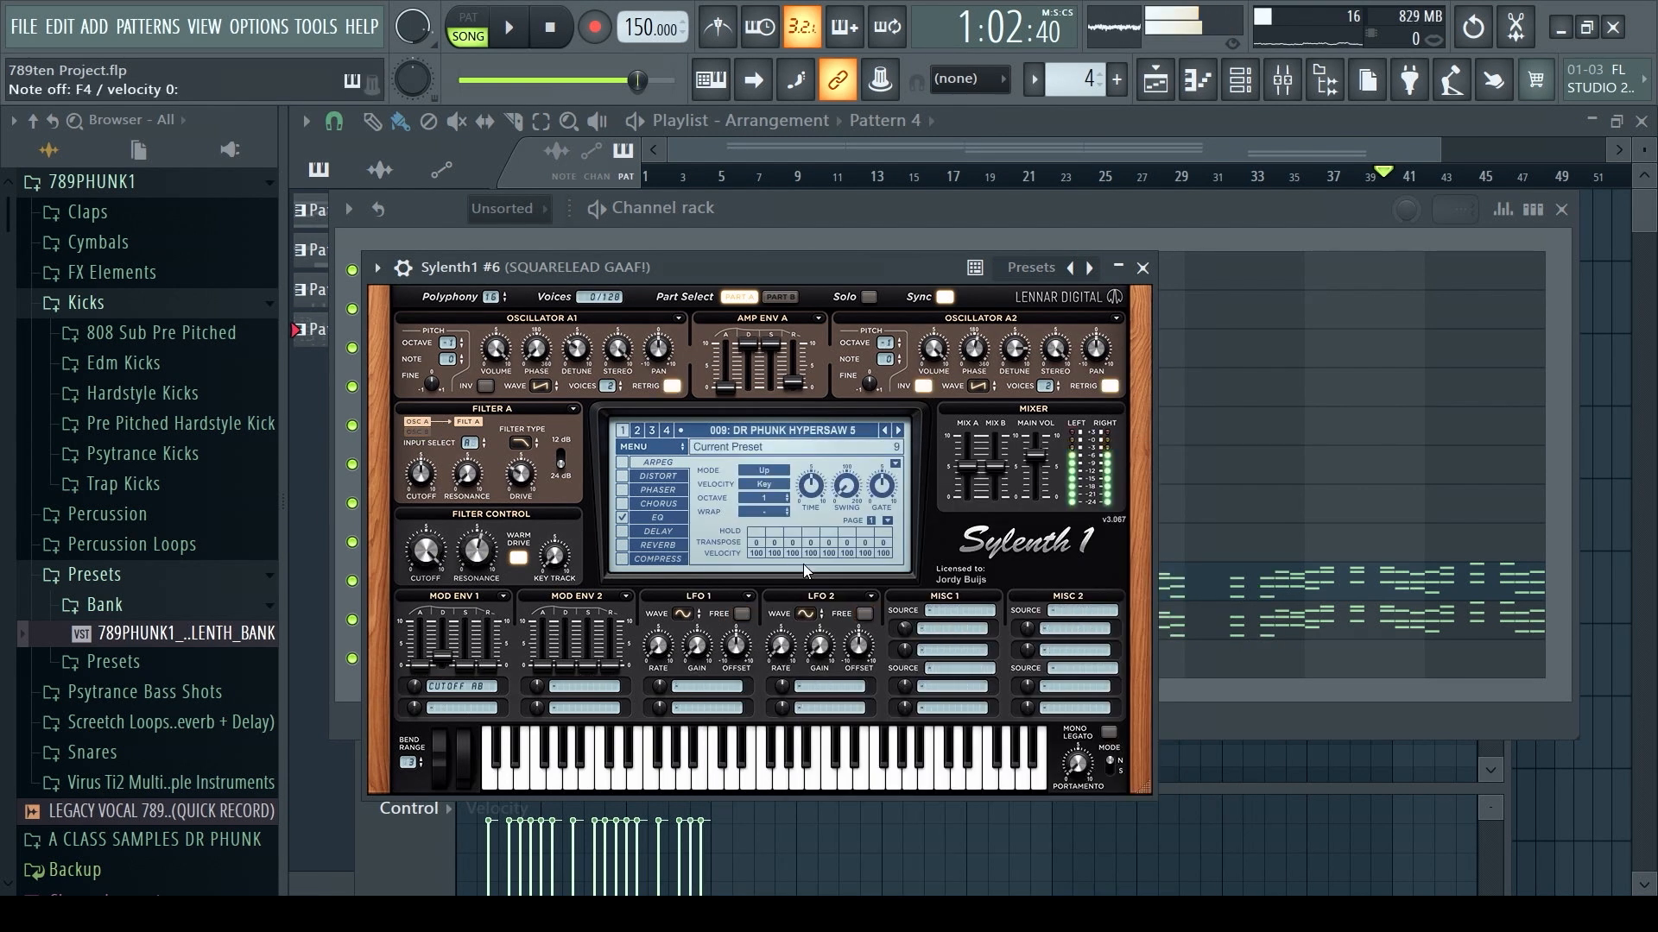
{"action": "left_click", "coordinate": [884, 430]}
{"action": "left_click", "coordinate": [884, 430]}
{"action": "left_click", "coordinate": [885, 431]}
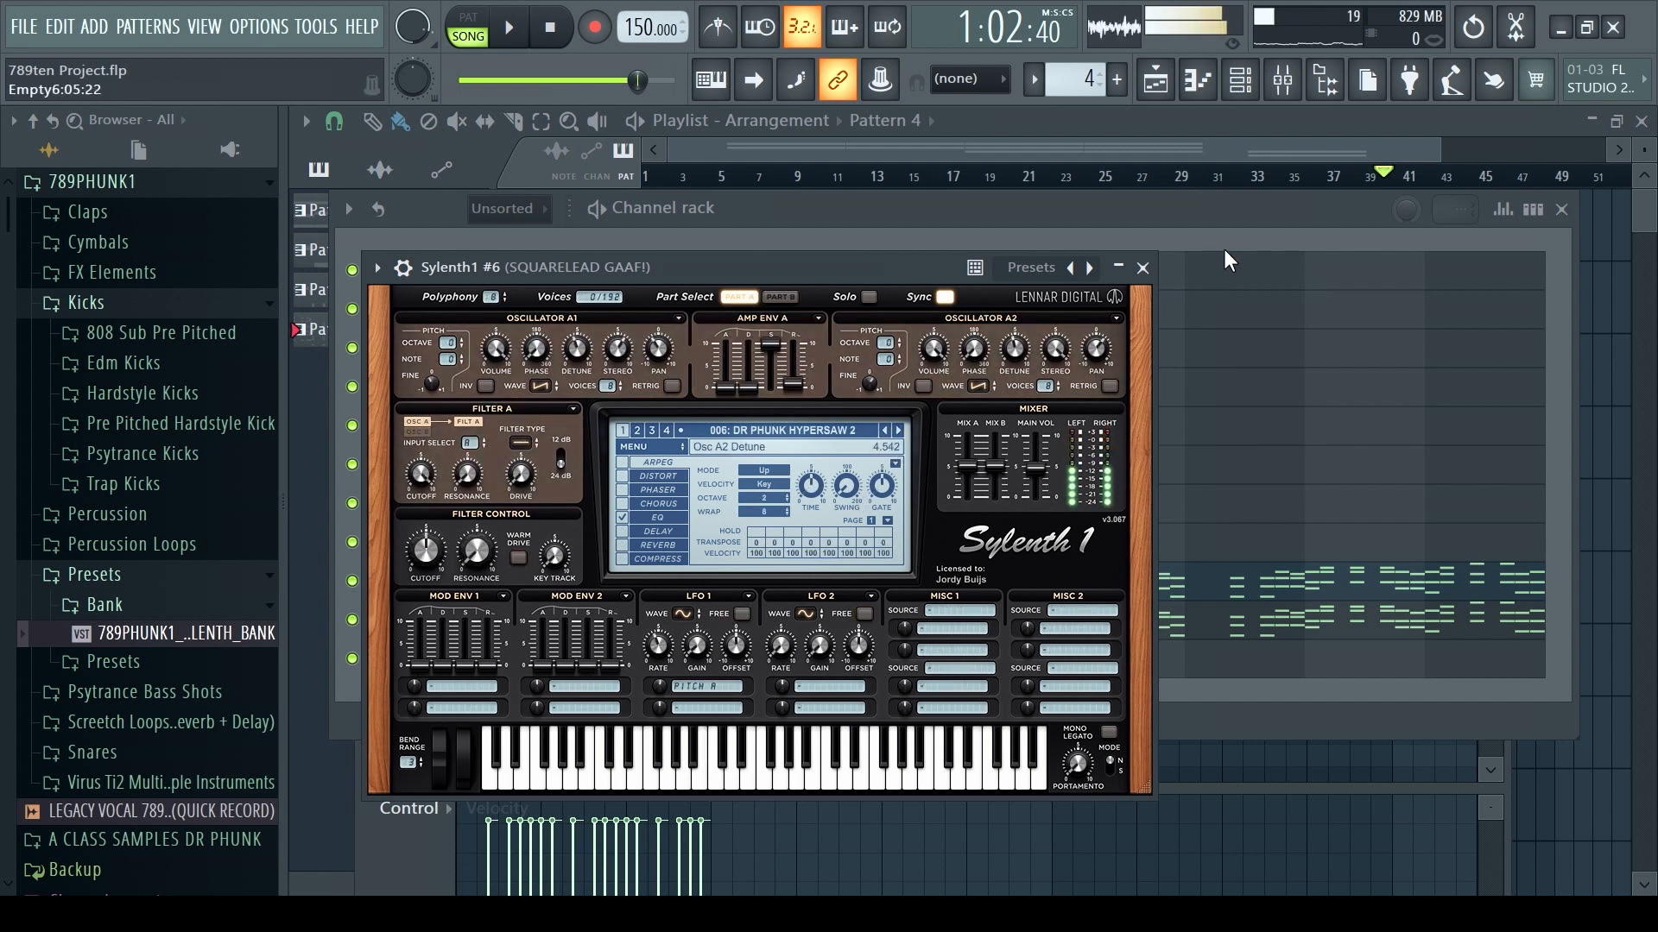
- Compare the presets and synth settings of Sylenth1 #4, #5 and #6
{"action": "key", "text": "F6"}
{"action": "left_click", "coordinate": [534, 594]}
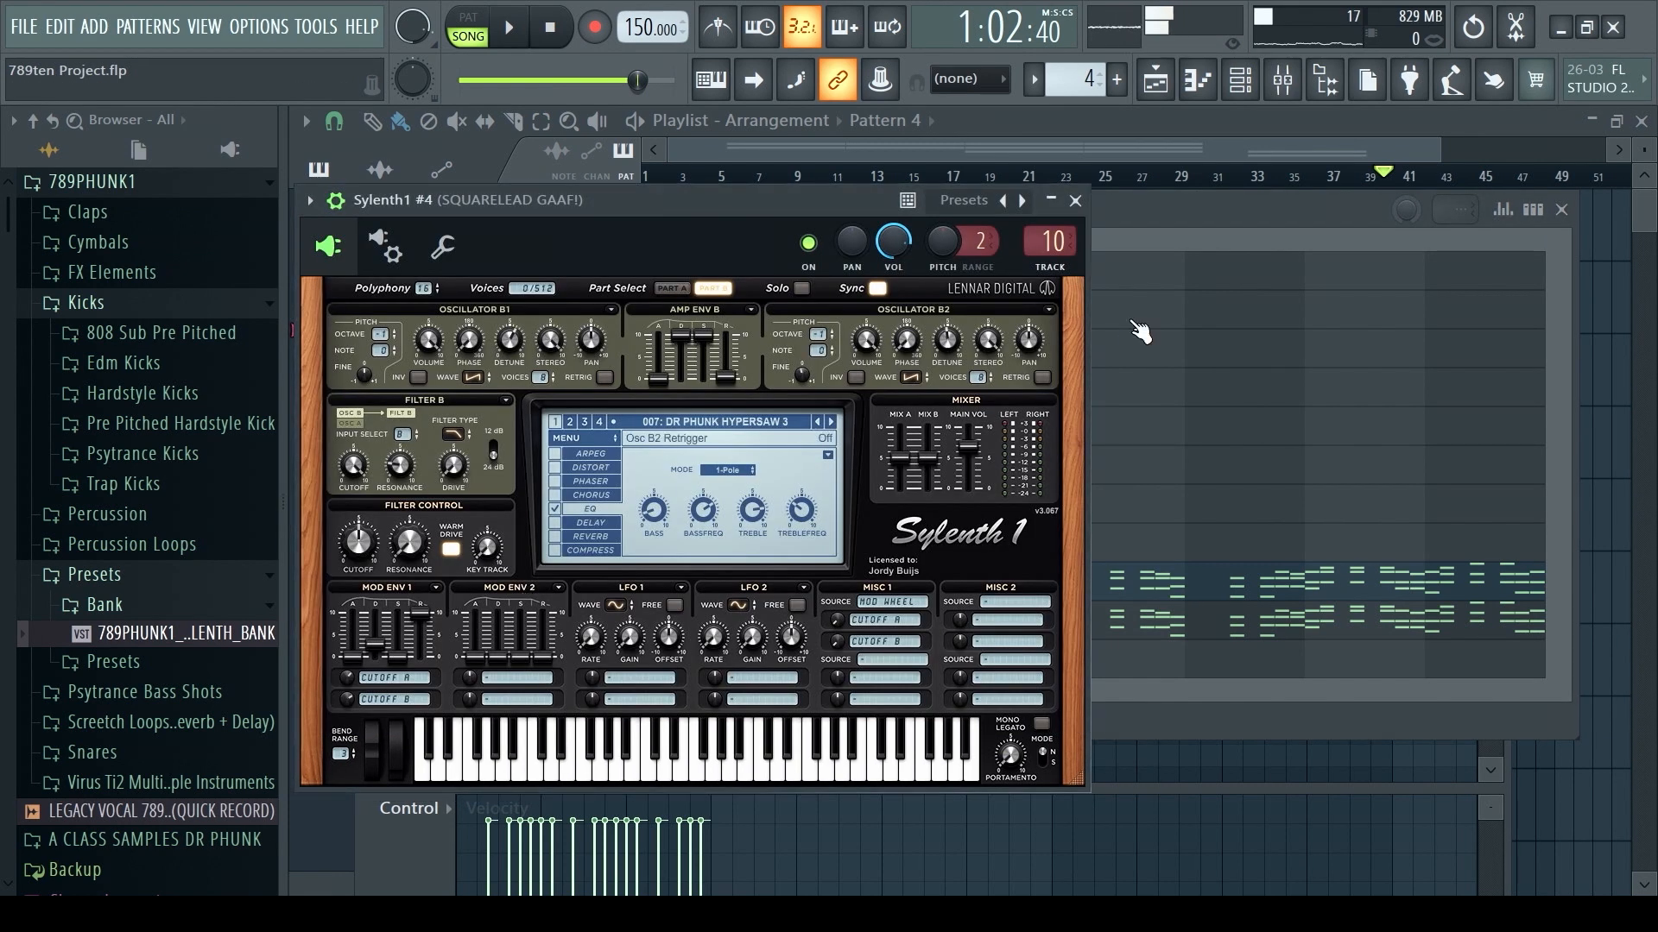
{"action": "key", "text": "F6"}
{"action": "left_click", "coordinate": [540, 630]}
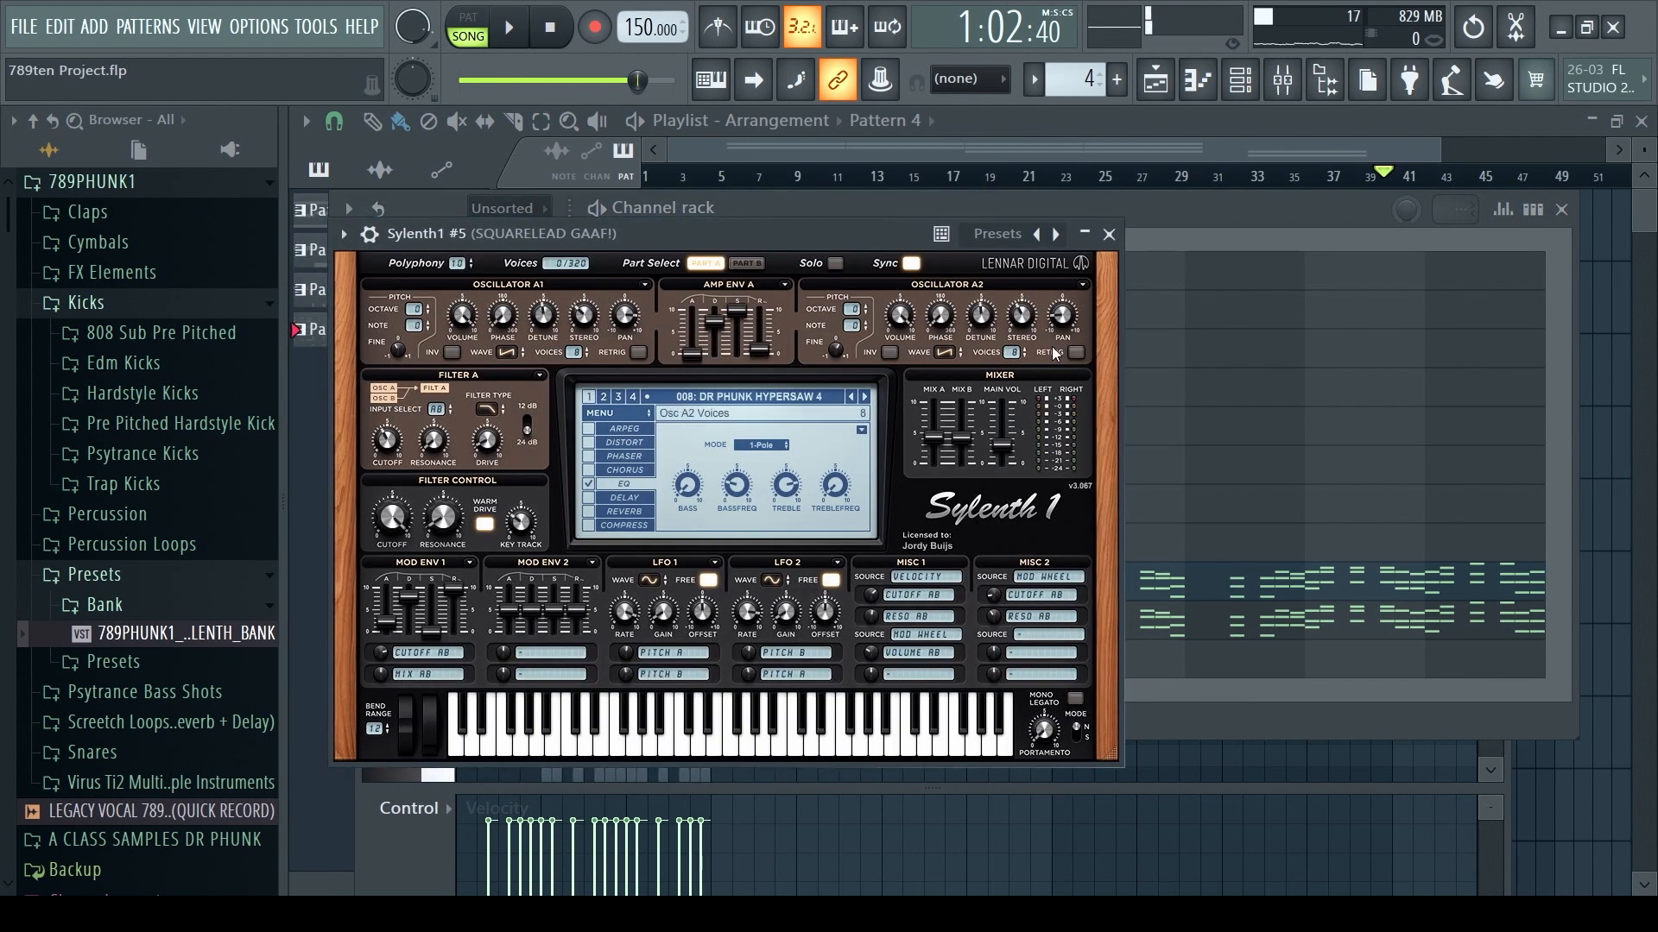
{"action": "left_click", "coordinate": [1198, 246]}
{"action": "left_click", "coordinate": [529, 665]}
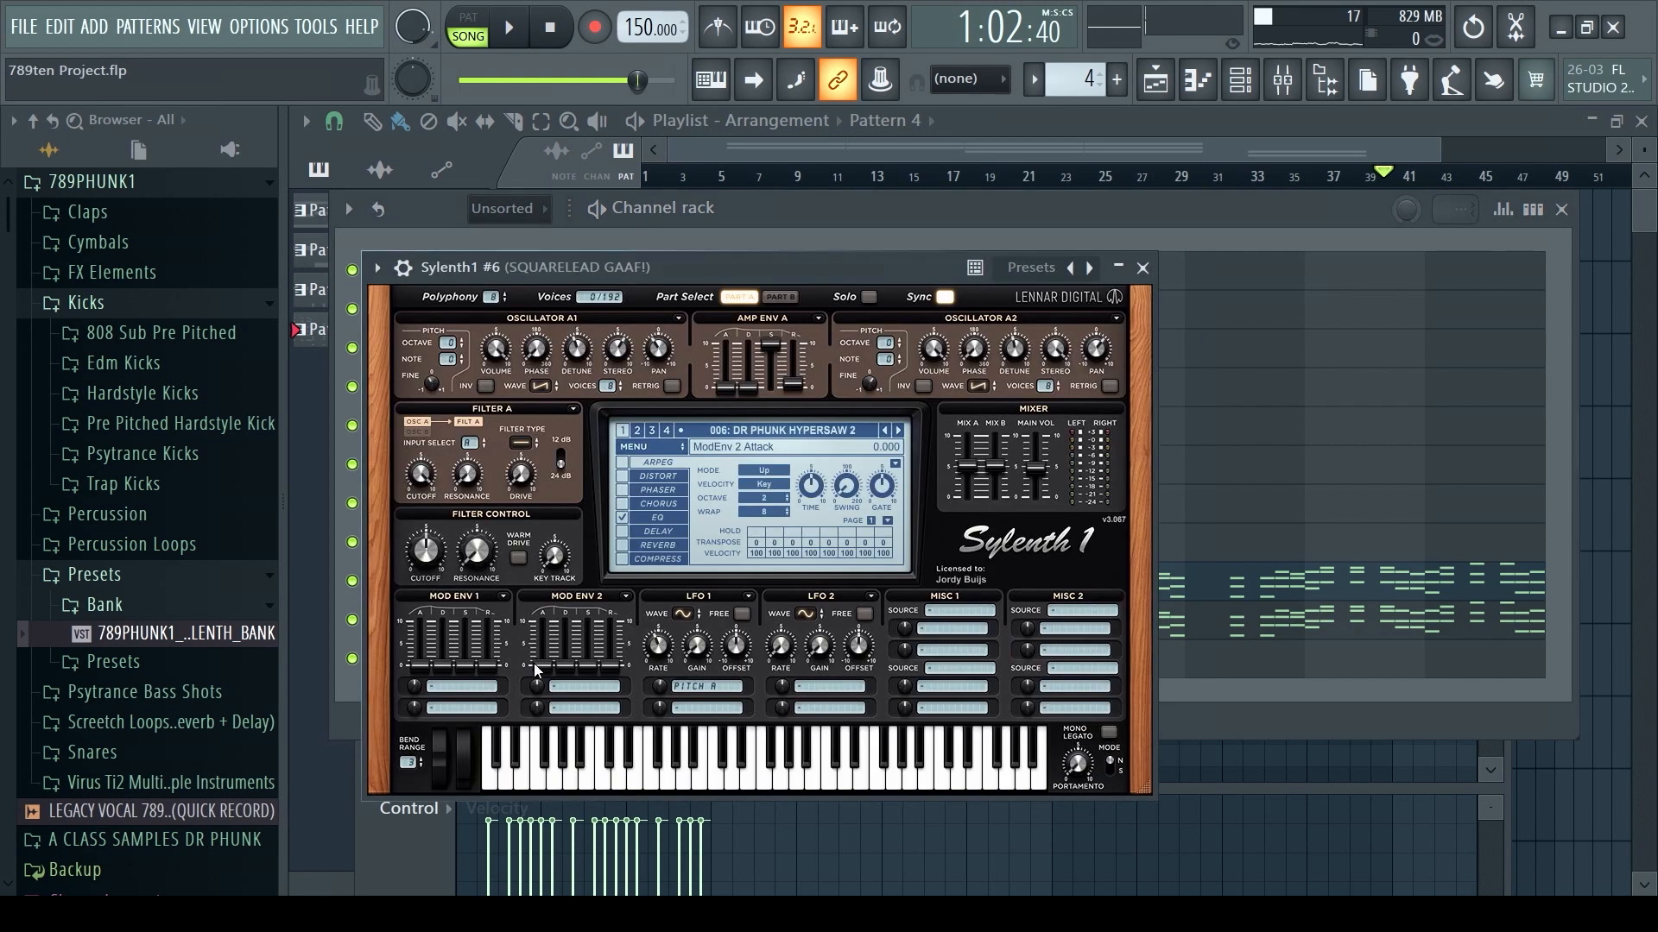
- Copy the notes of the Sylenth1 #5 channel and paste them into Sylenth1 #6
{"action": "left_click", "coordinate": [1181, 272]}
{"action": "right_click", "coordinate": [532, 630]}
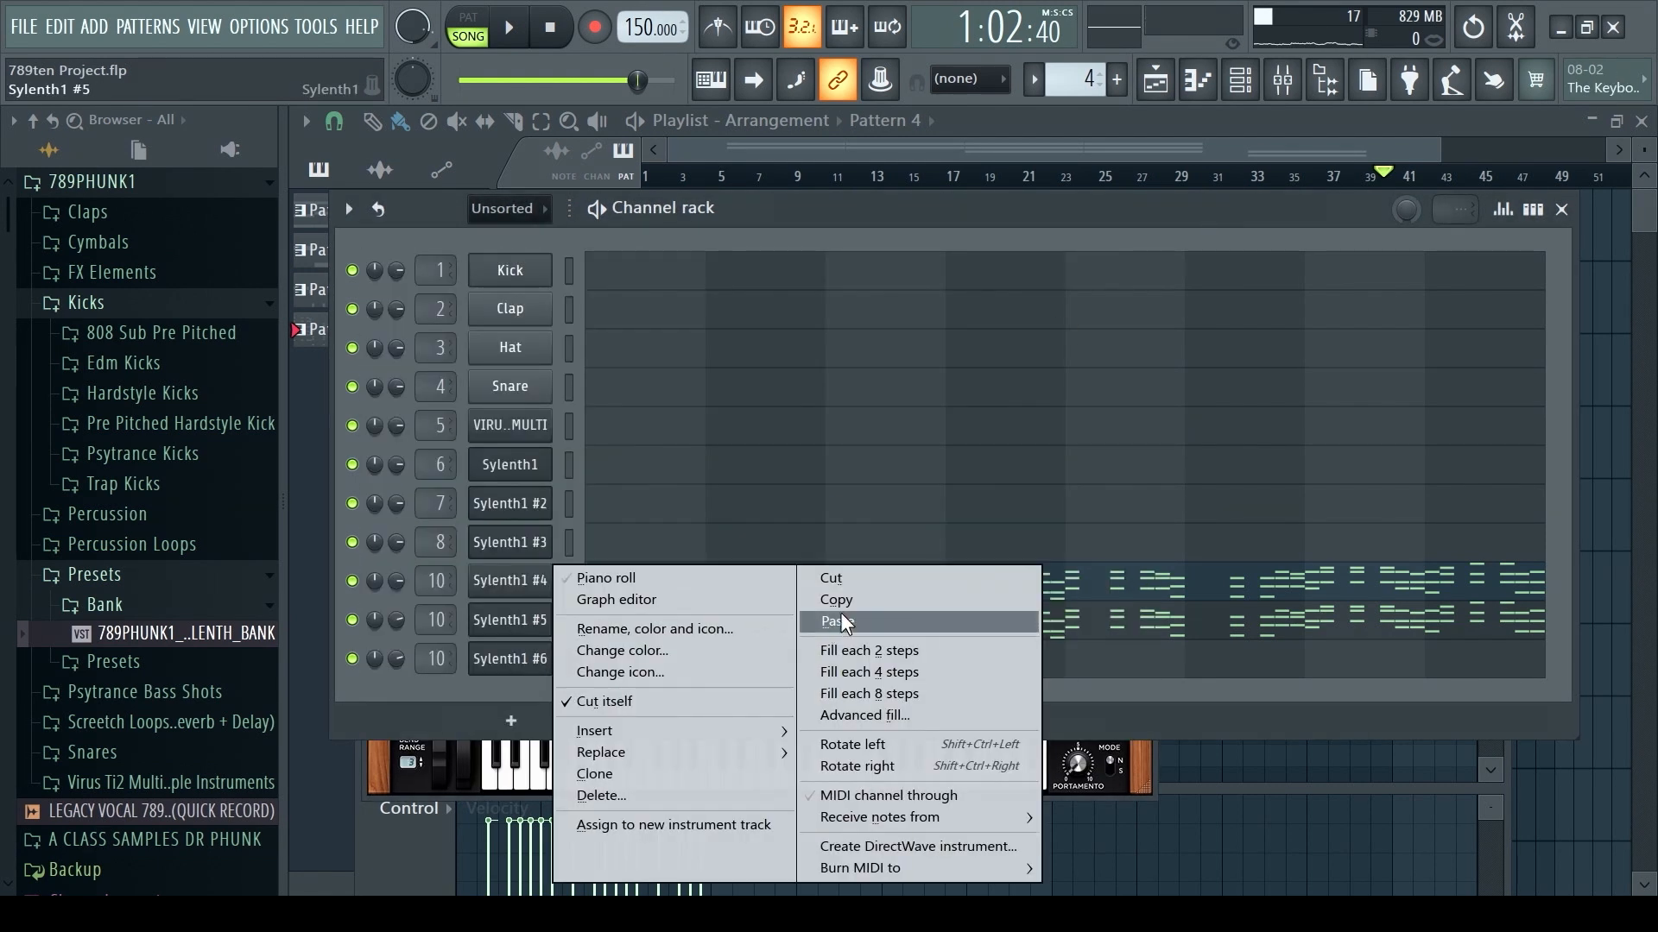
{"action": "left_click", "coordinate": [838, 600]}
{"action": "right_click", "coordinate": [516, 662]}
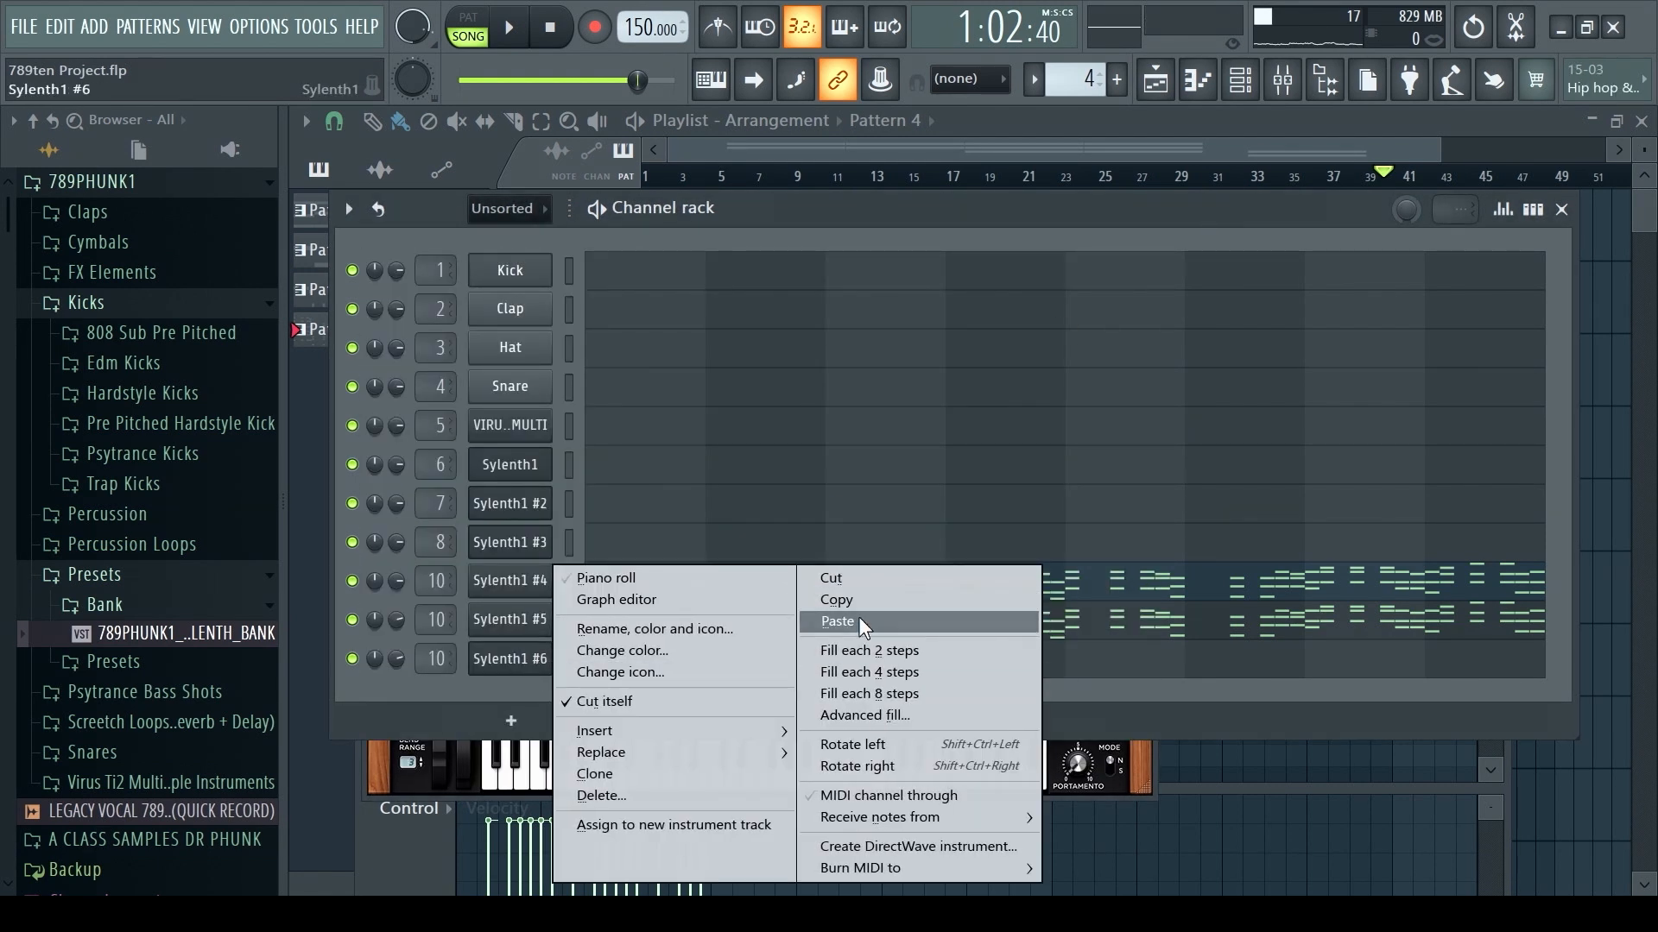
{"action": "left_click", "coordinate": [859, 619]}
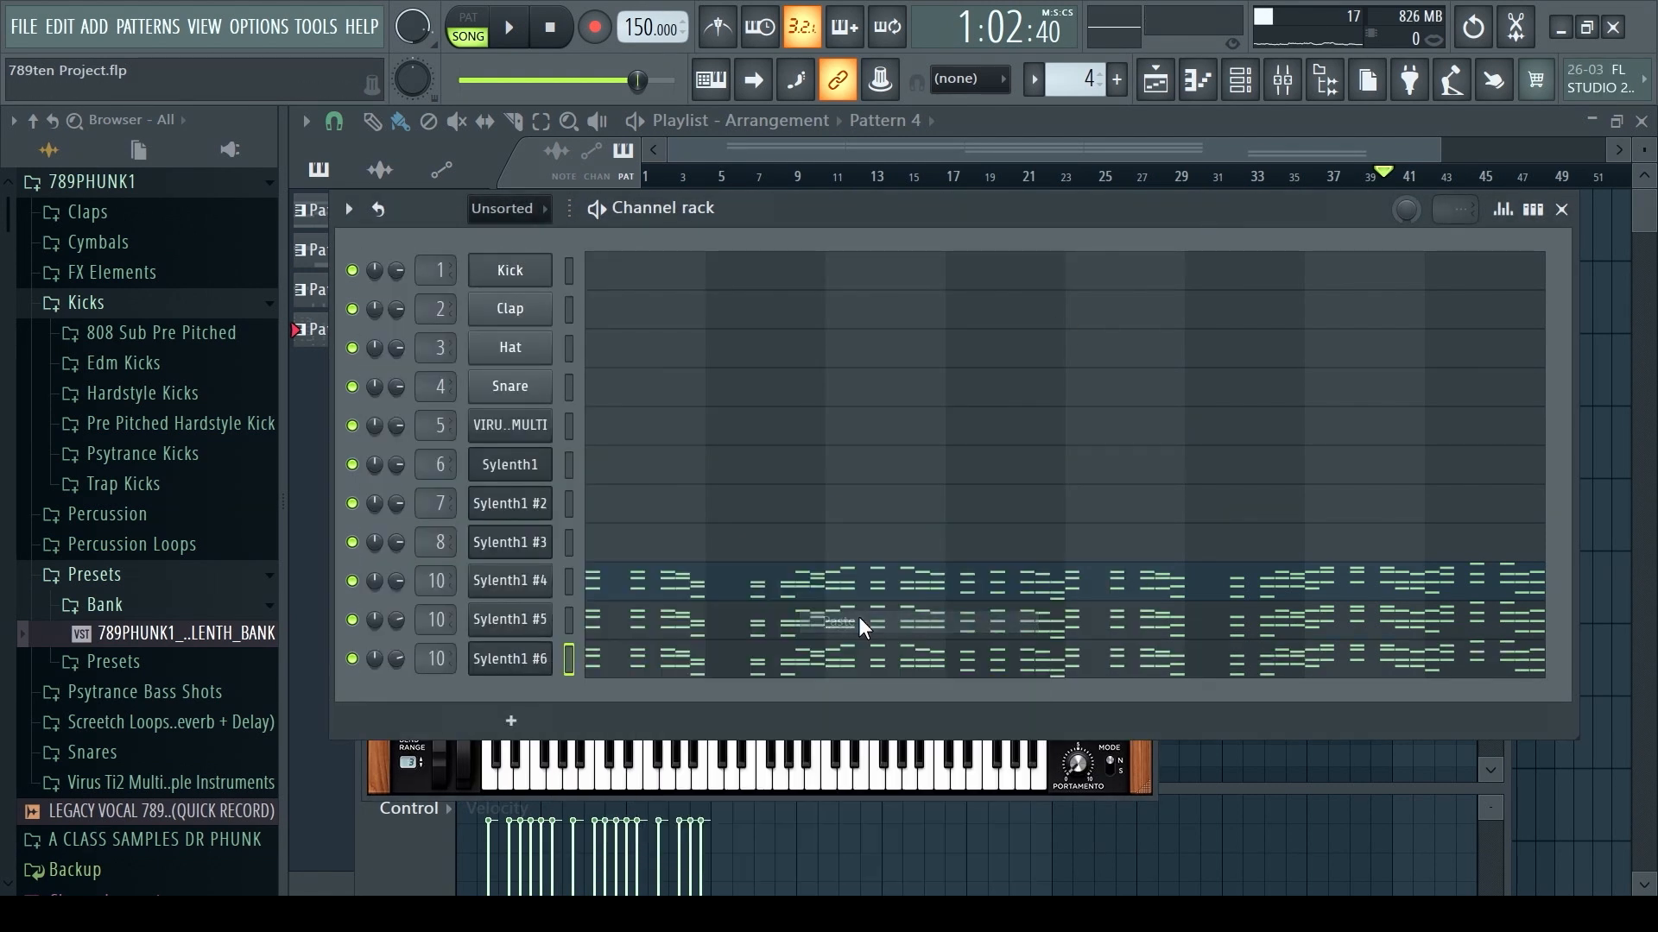
- Play Pattern 4 in pattern mode, toggle the mutes of Sylenth1 #4 and #5, and open the Sylenth1 #6 notes in the piano roll
{"action": "key", "text": "space"}
{"action": "key", "text": "l"}
{"action": "left_click", "coordinate": [503, 33]}
{"action": "left_click", "coordinate": [352, 620]}
{"action": "left_click", "coordinate": [352, 581]}
{"action": "left_click", "coordinate": [636, 669]}
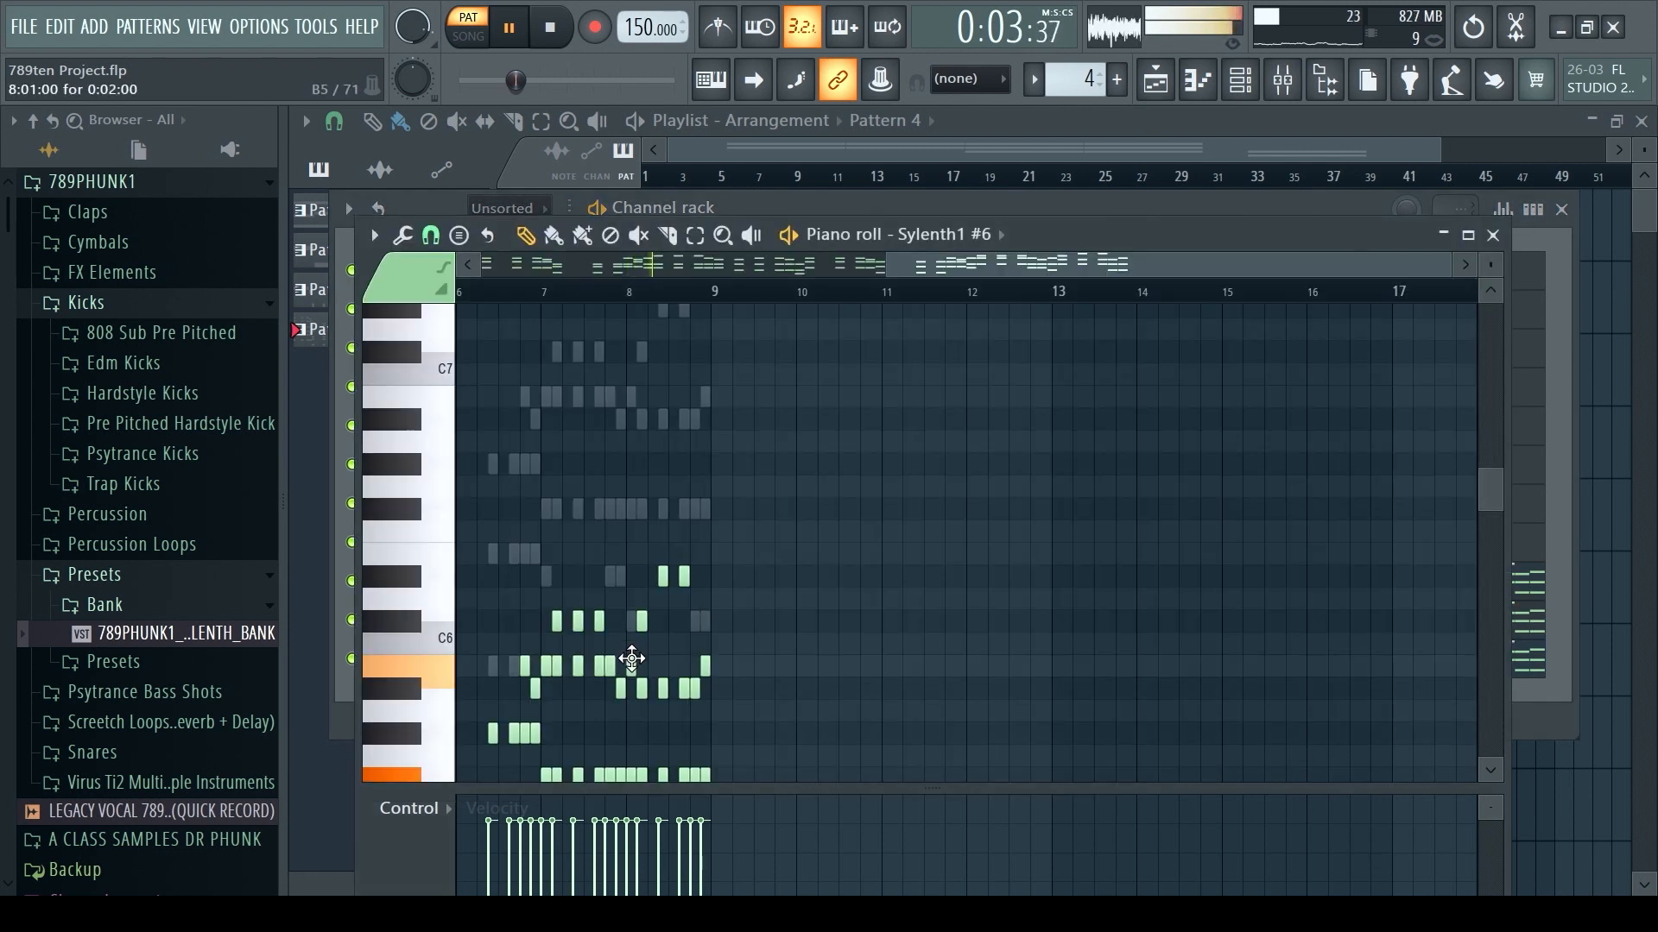
{"action": "left_click", "coordinate": [1240, 80]}
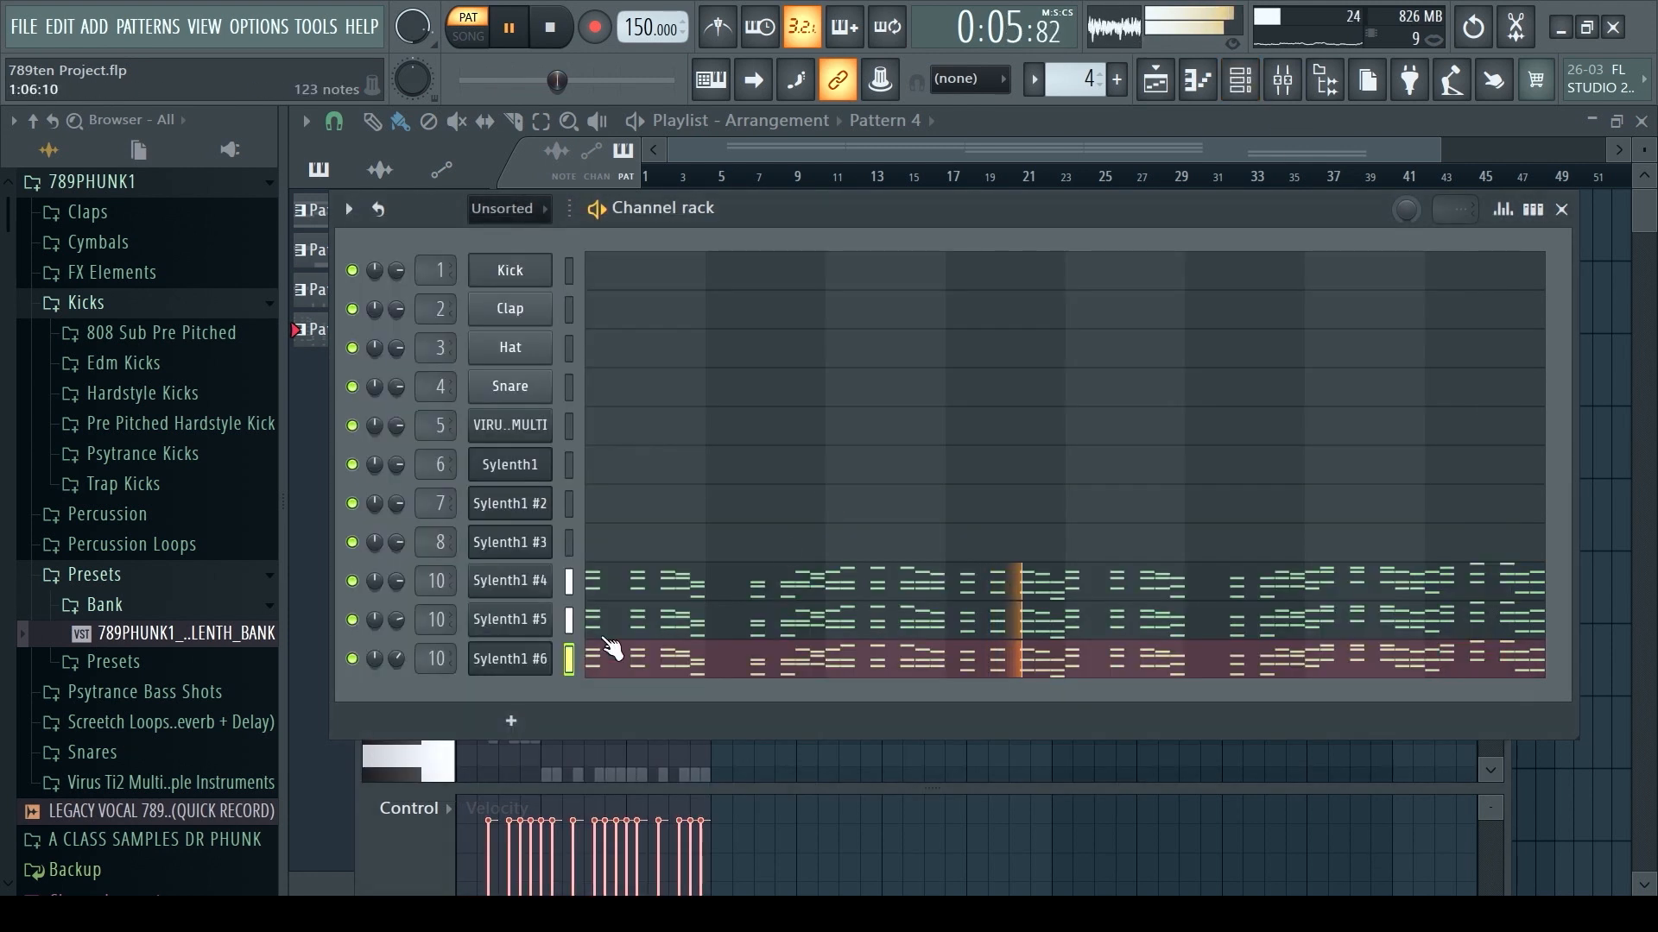
- Stop playback and inspect the Classic Delay effect on mixer track 10
{"action": "left_click", "coordinate": [1283, 80]}
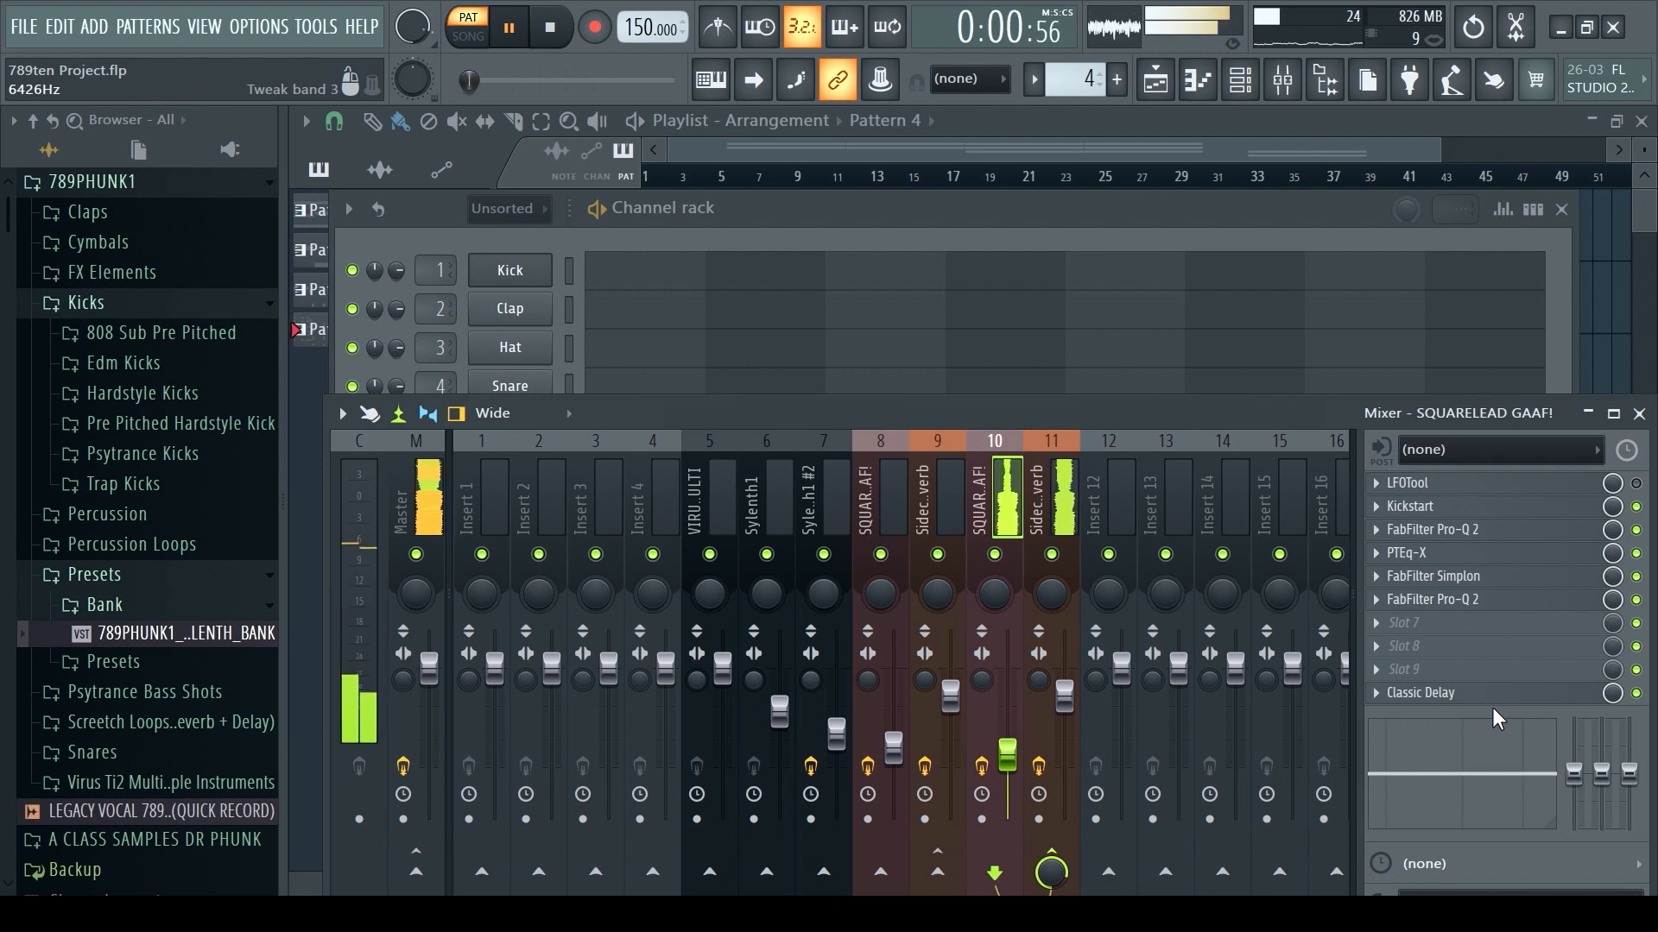
{"action": "key", "text": "space"}
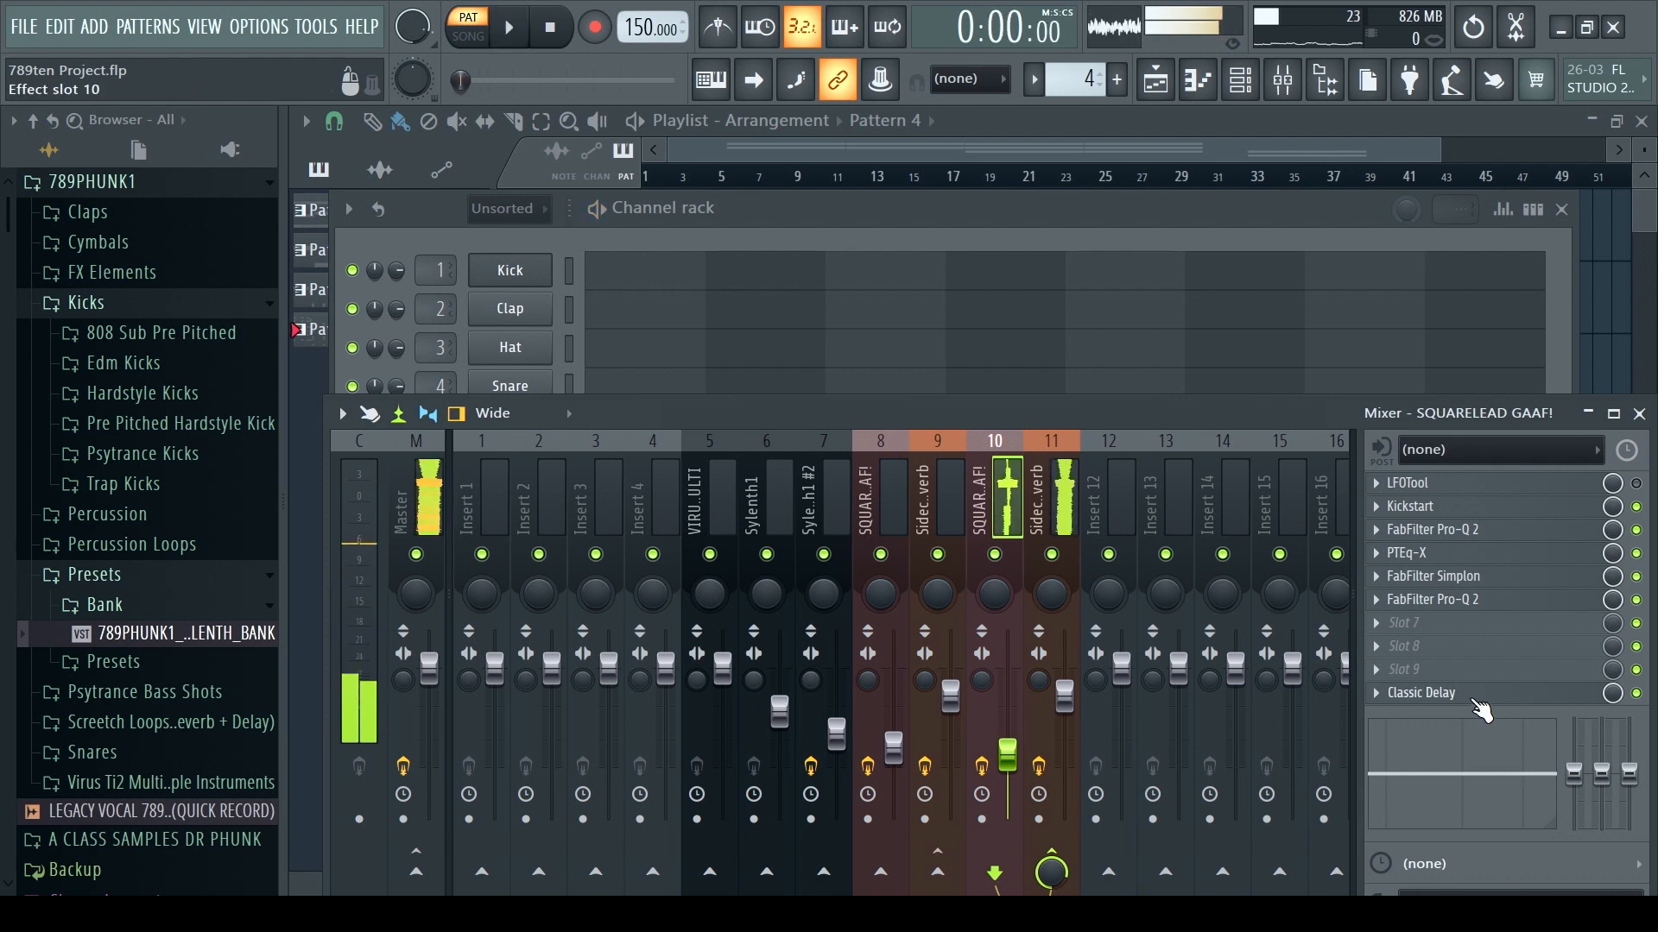
{"action": "left_click", "coordinate": [1466, 699]}
{"action": "left_click", "coordinate": [1167, 418]}
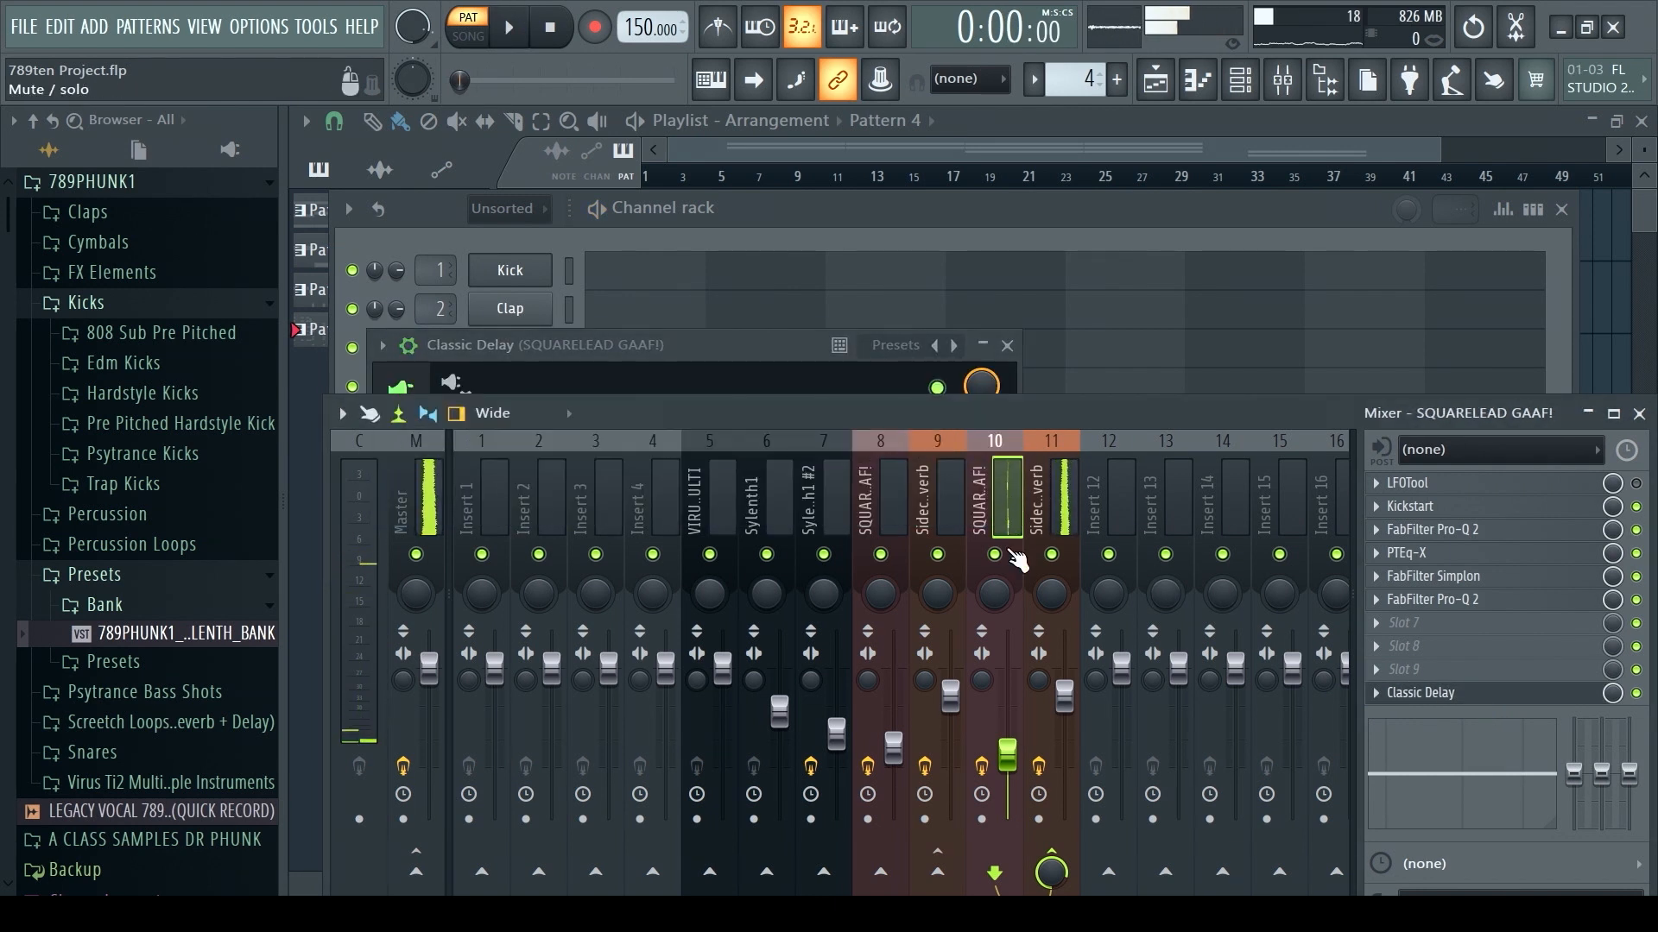
- Select bars 40 to 48 of the playlist as the song playback range
{"action": "left_click", "coordinate": [1161, 81]}
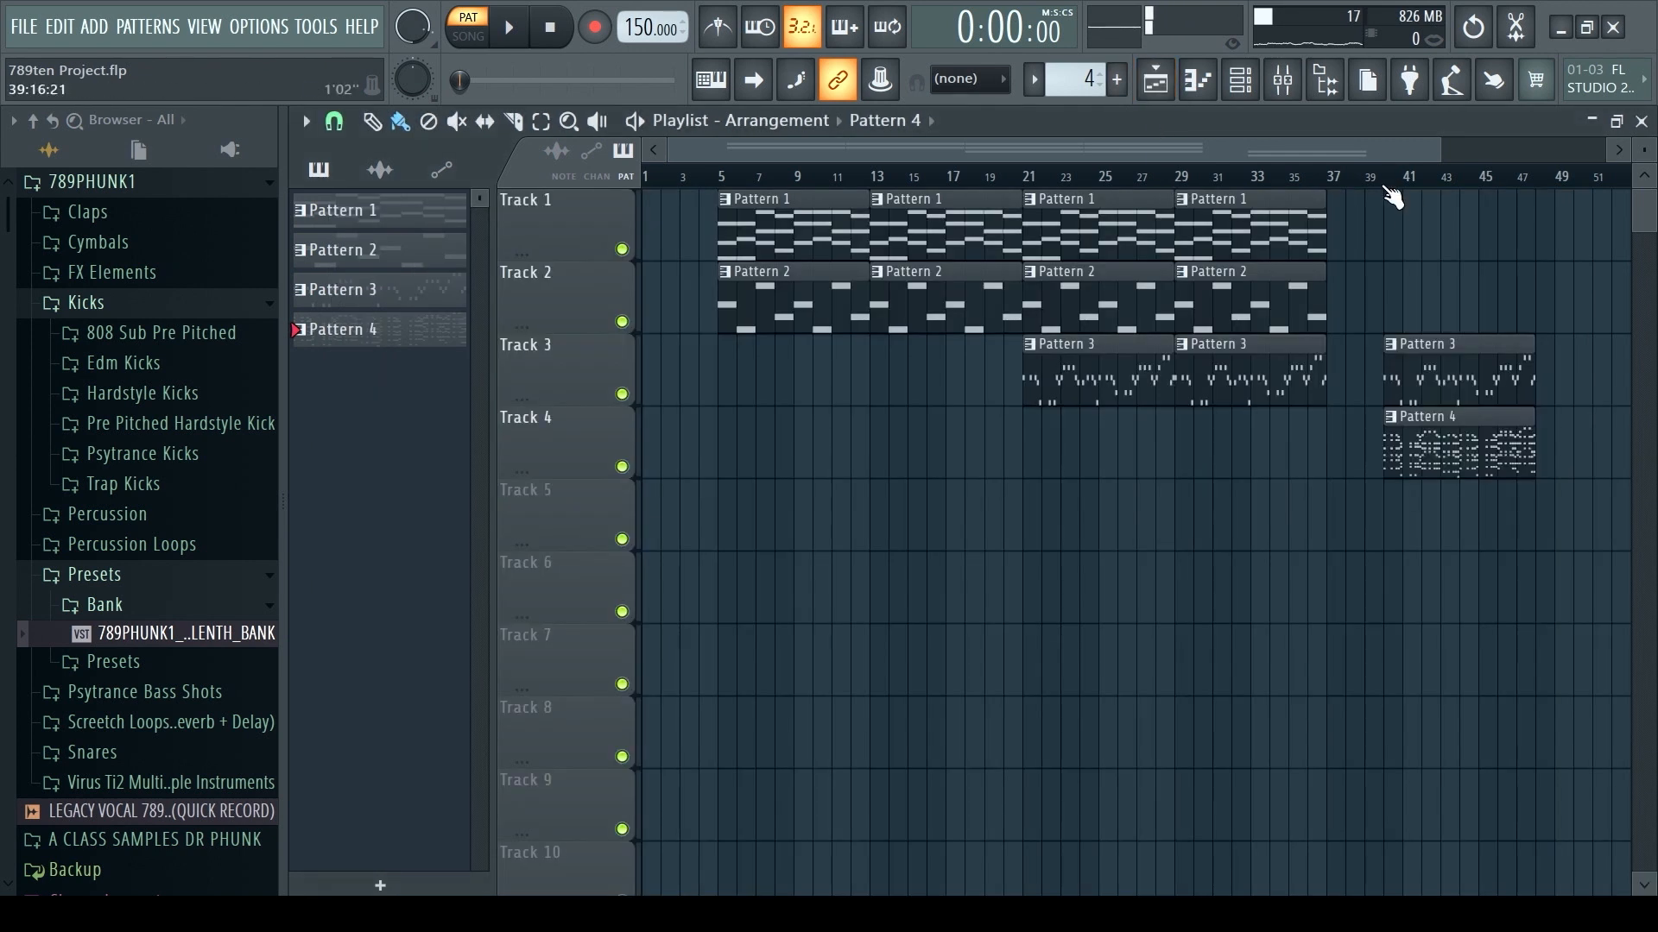
{"action": "left_click_drag", "start_coordinate": [1395, 183], "coordinate": [1532, 220]}
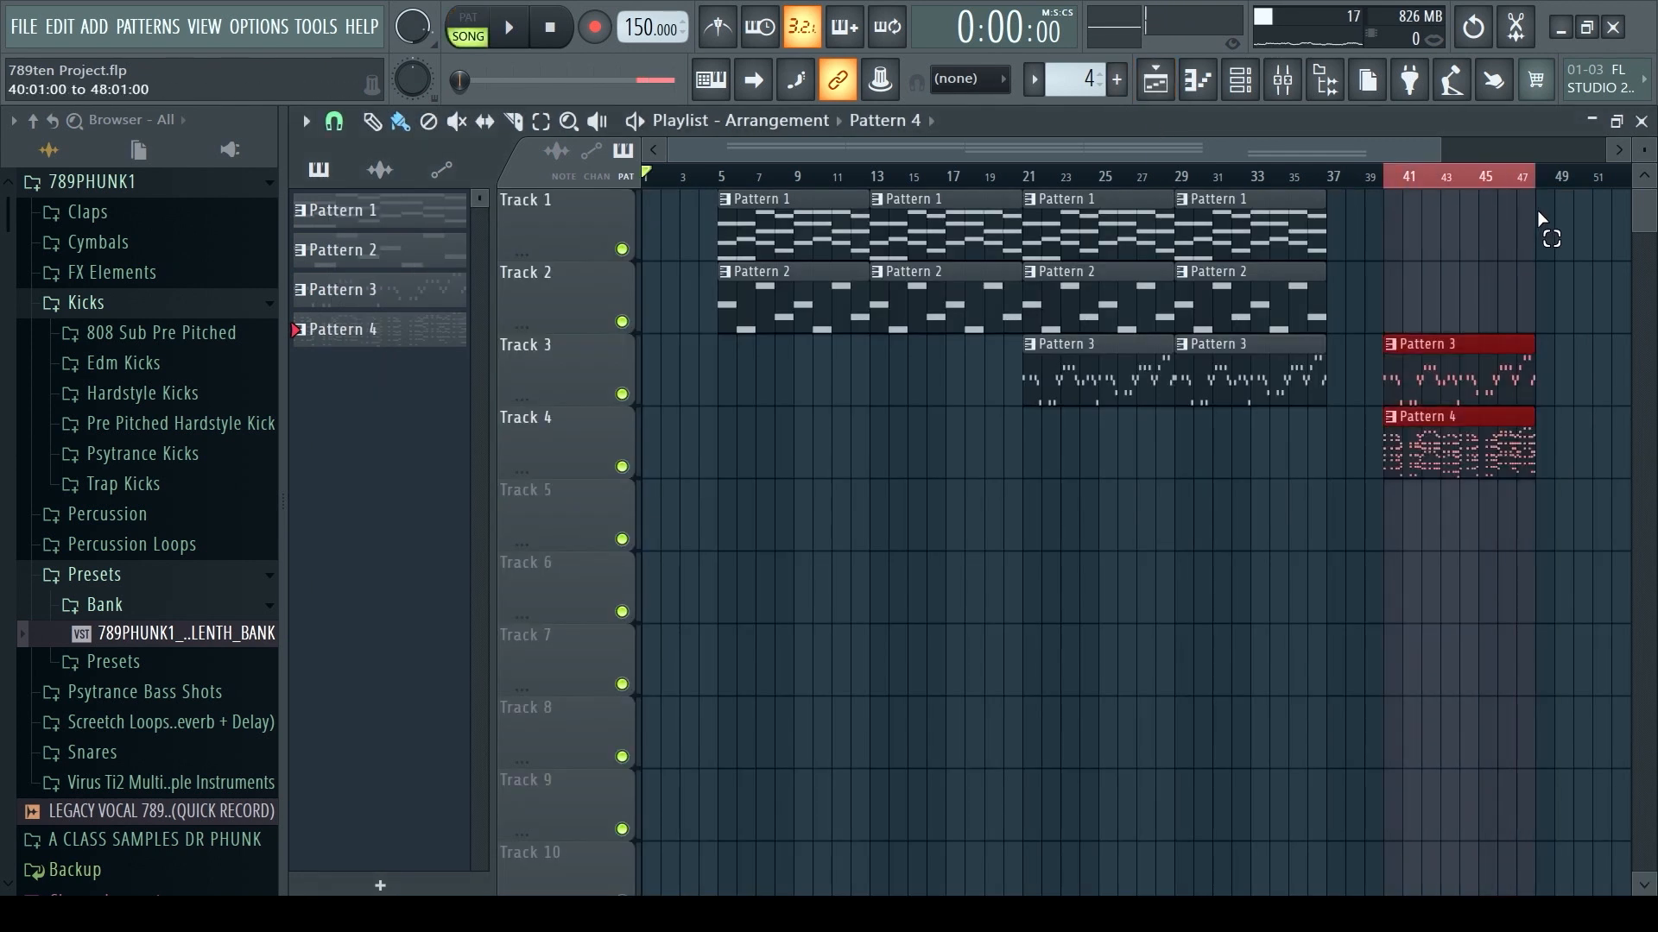
- Set the Classic Delay on mixer track 8 to a 1/2 delay time and play the selected song range to check it
{"action": "left_click", "coordinate": [1243, 85]}
{"action": "left_click", "coordinate": [1283, 80]}
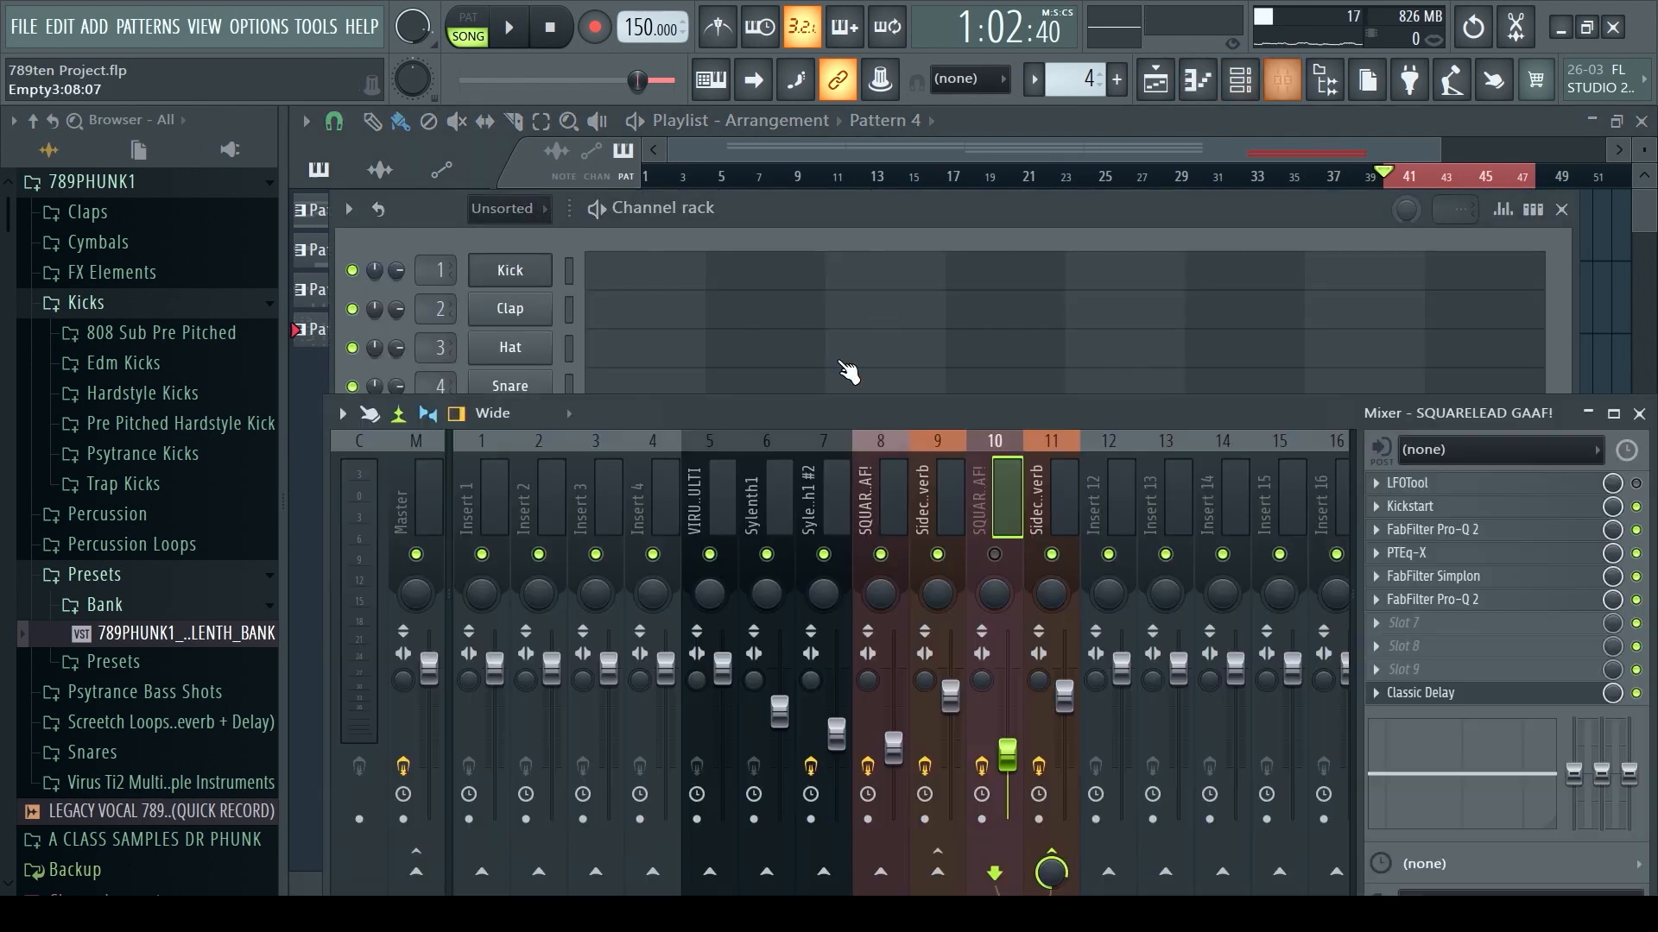
{"action": "left_click", "coordinate": [893, 513]}
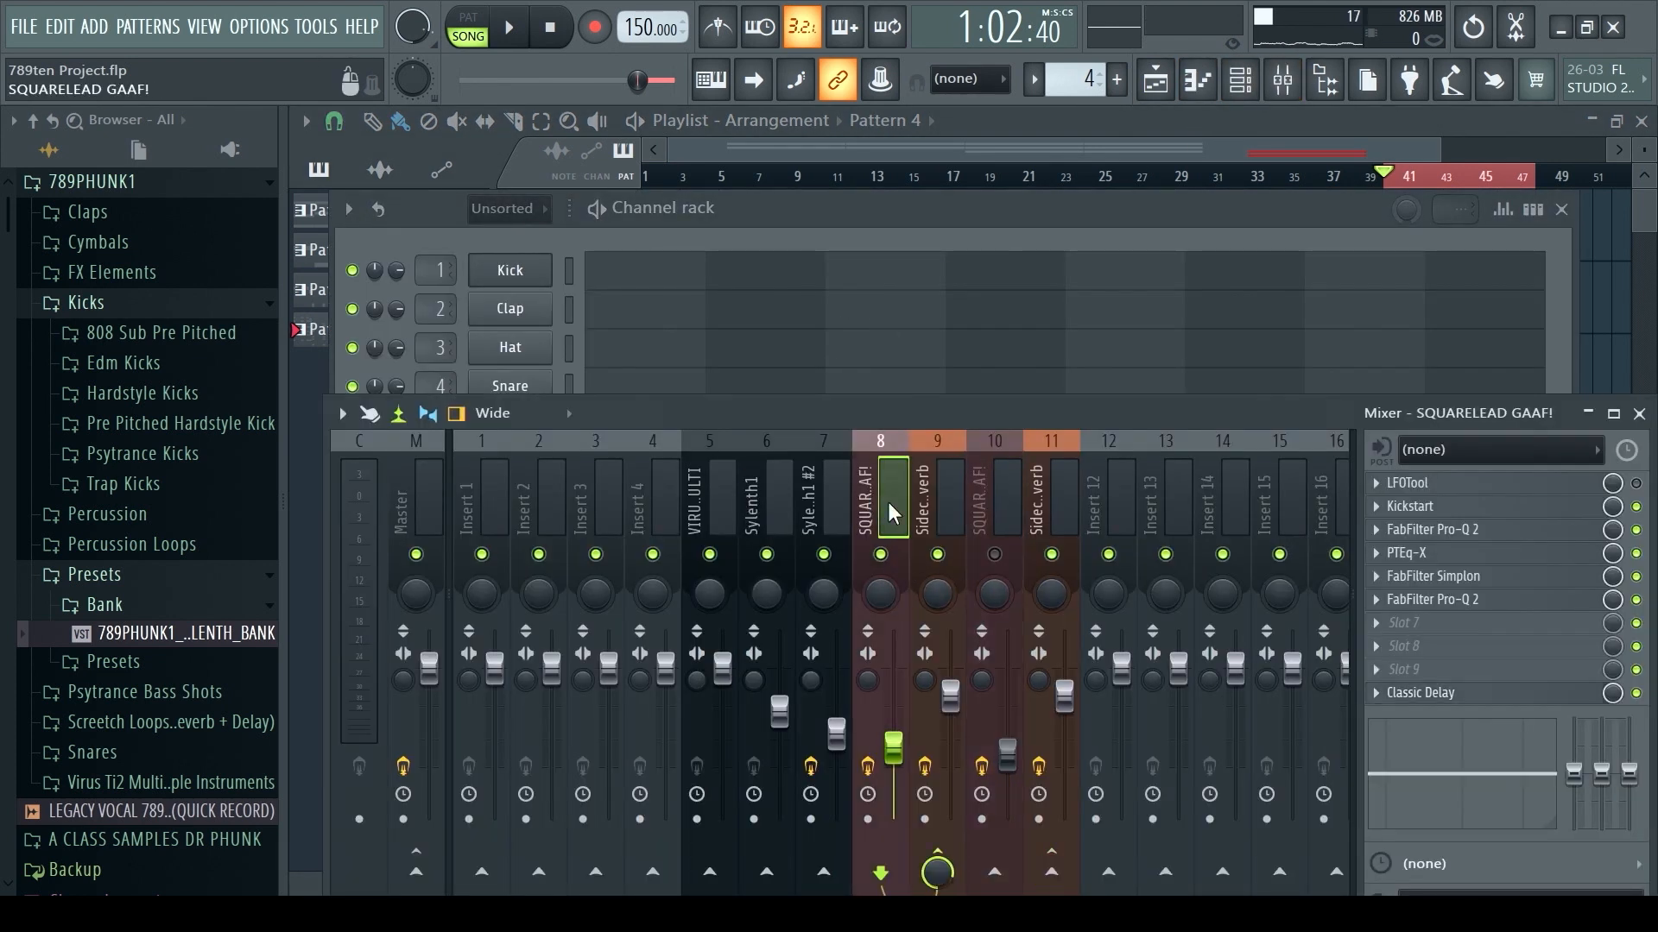
{"action": "left_click", "coordinate": [1423, 694]}
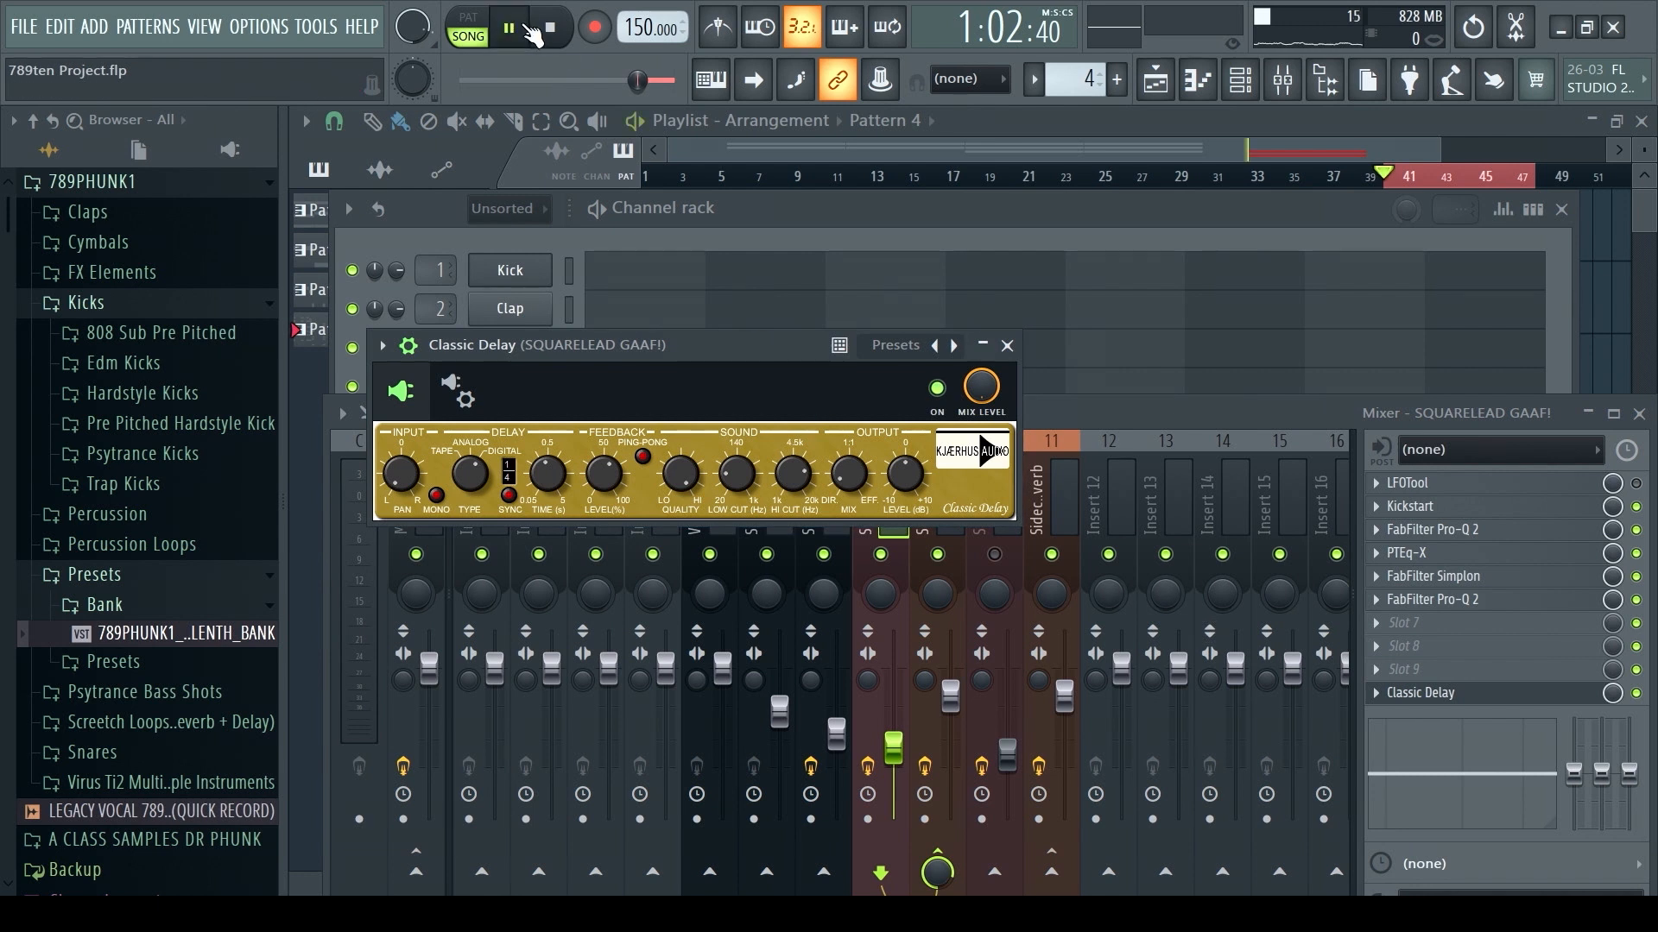
{"action": "left_click", "coordinate": [517, 35]}
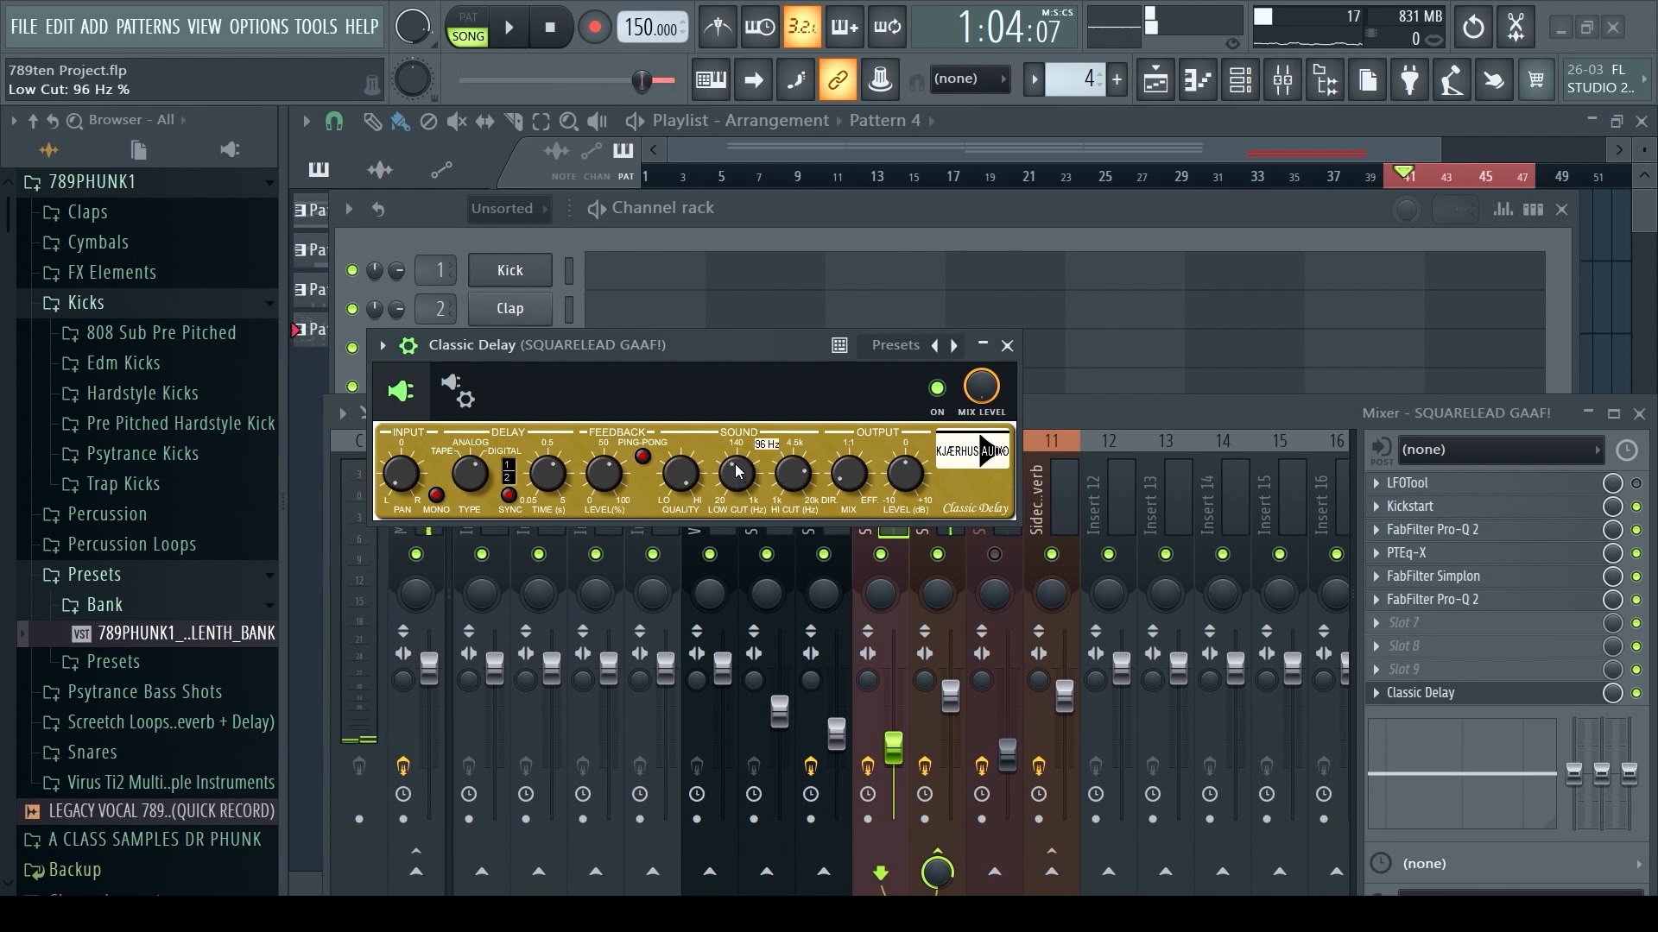
{"action": "left_click", "coordinate": [518, 29]}
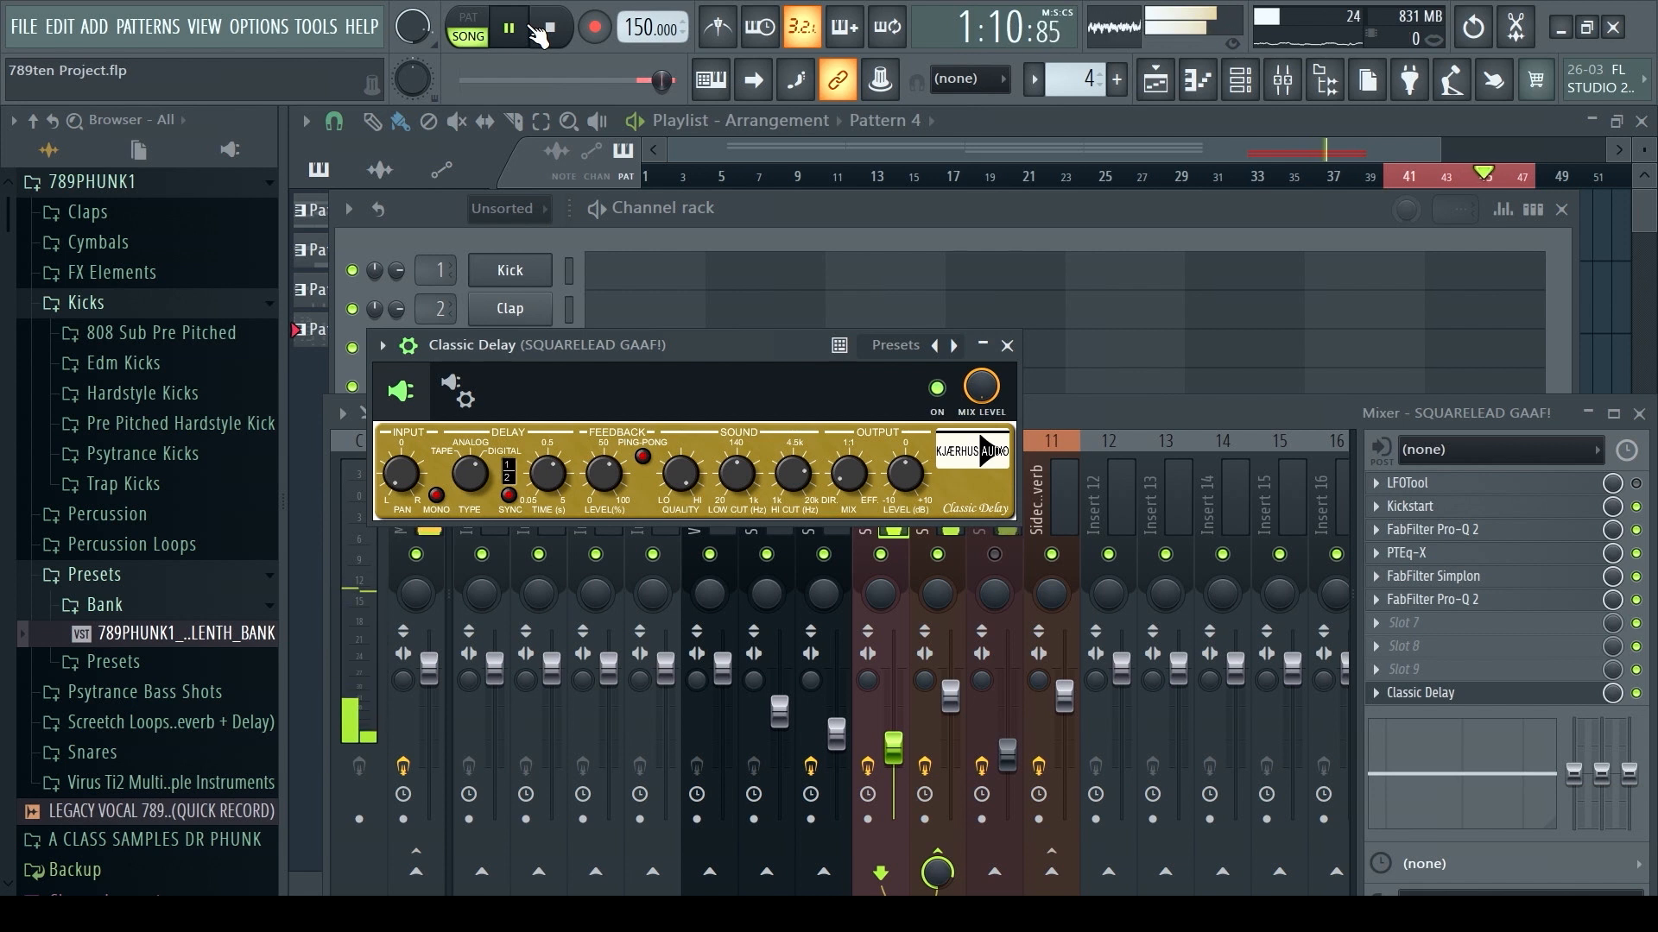
{"action": "left_click", "coordinate": [553, 31]}
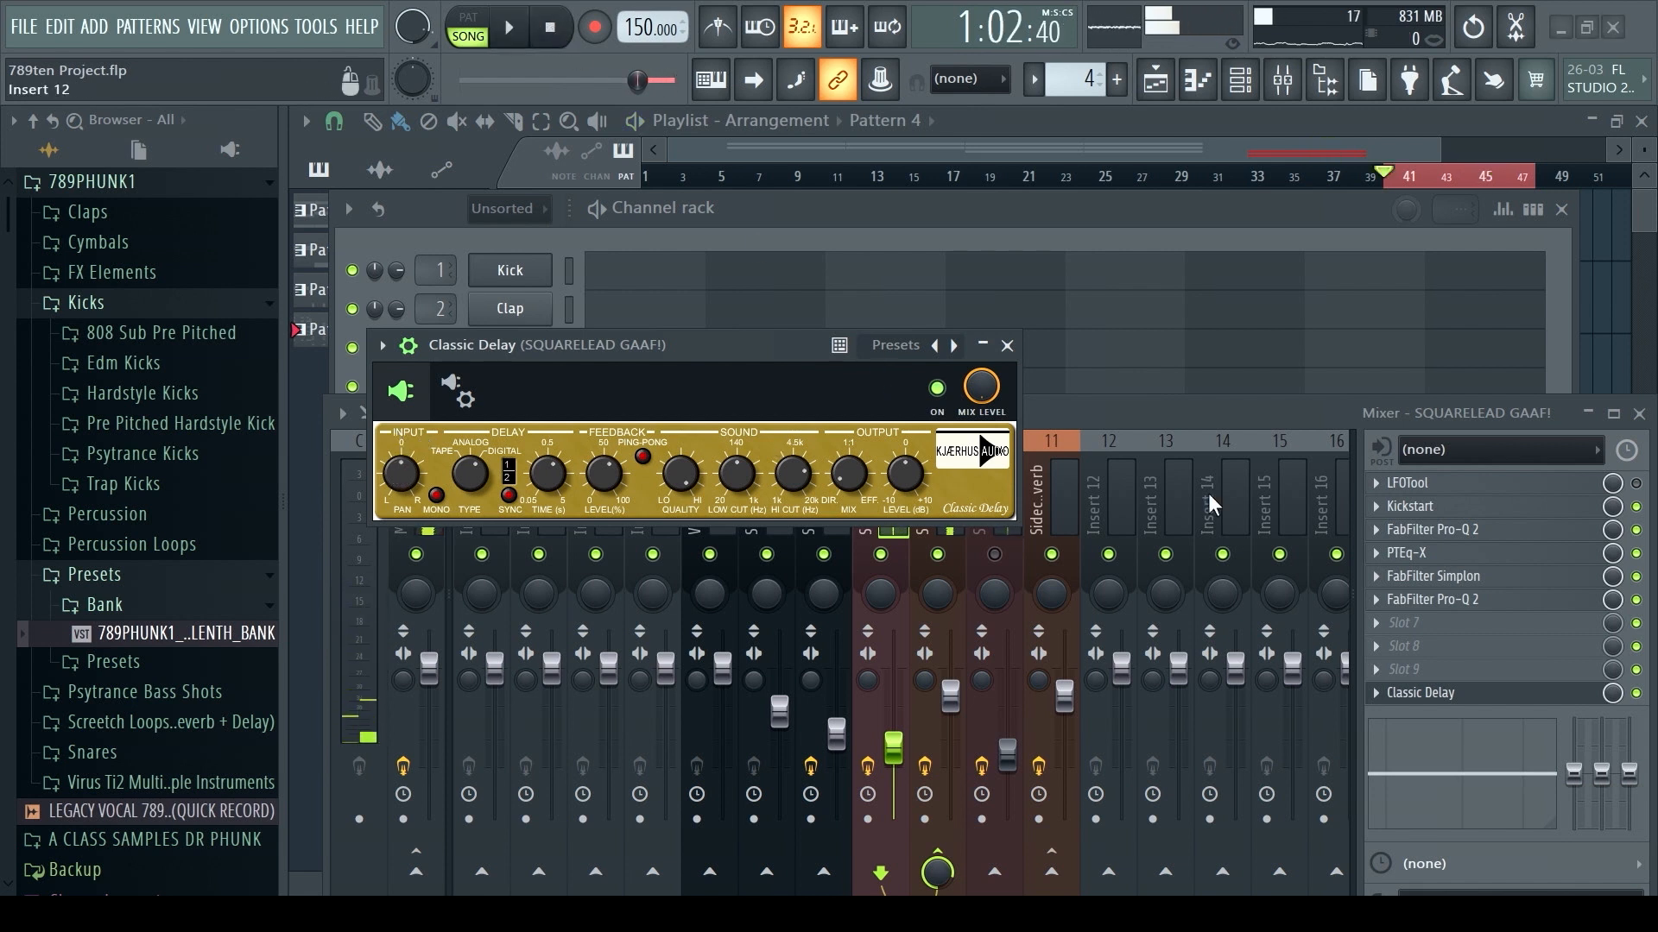
- Set the Classic Delay on mixer track 10 to a 1/2 delay time
{"action": "left_click", "coordinate": [1200, 418]}
{"action": "left_click", "coordinate": [979, 501]}
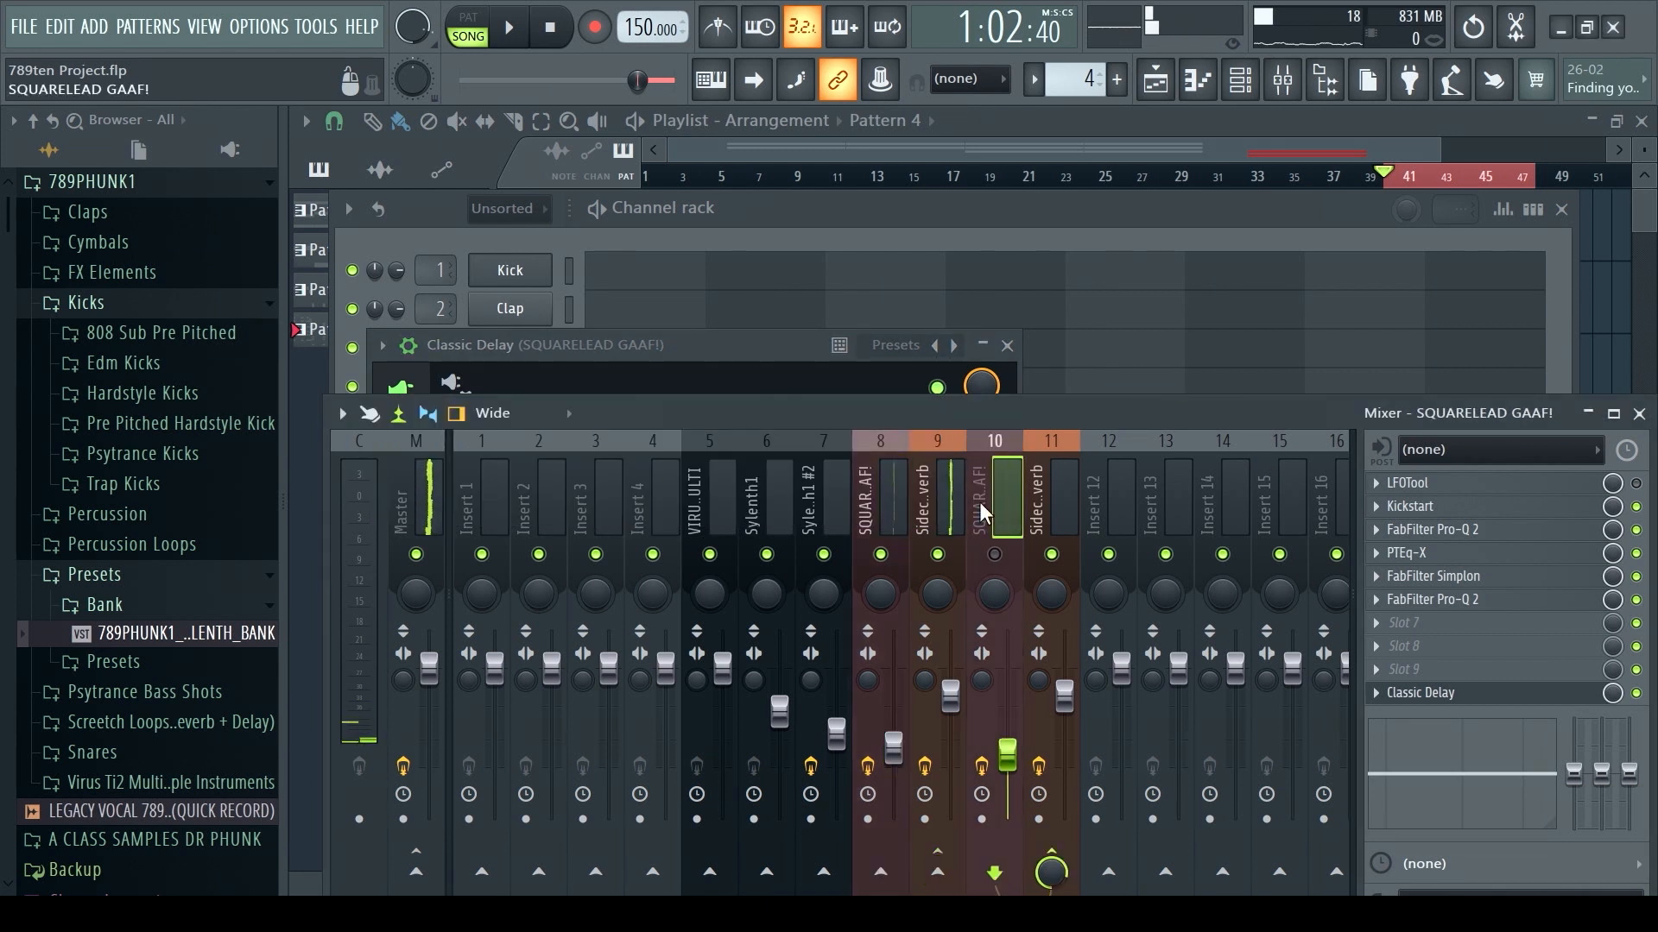
{"action": "left_click", "coordinate": [1420, 693]}
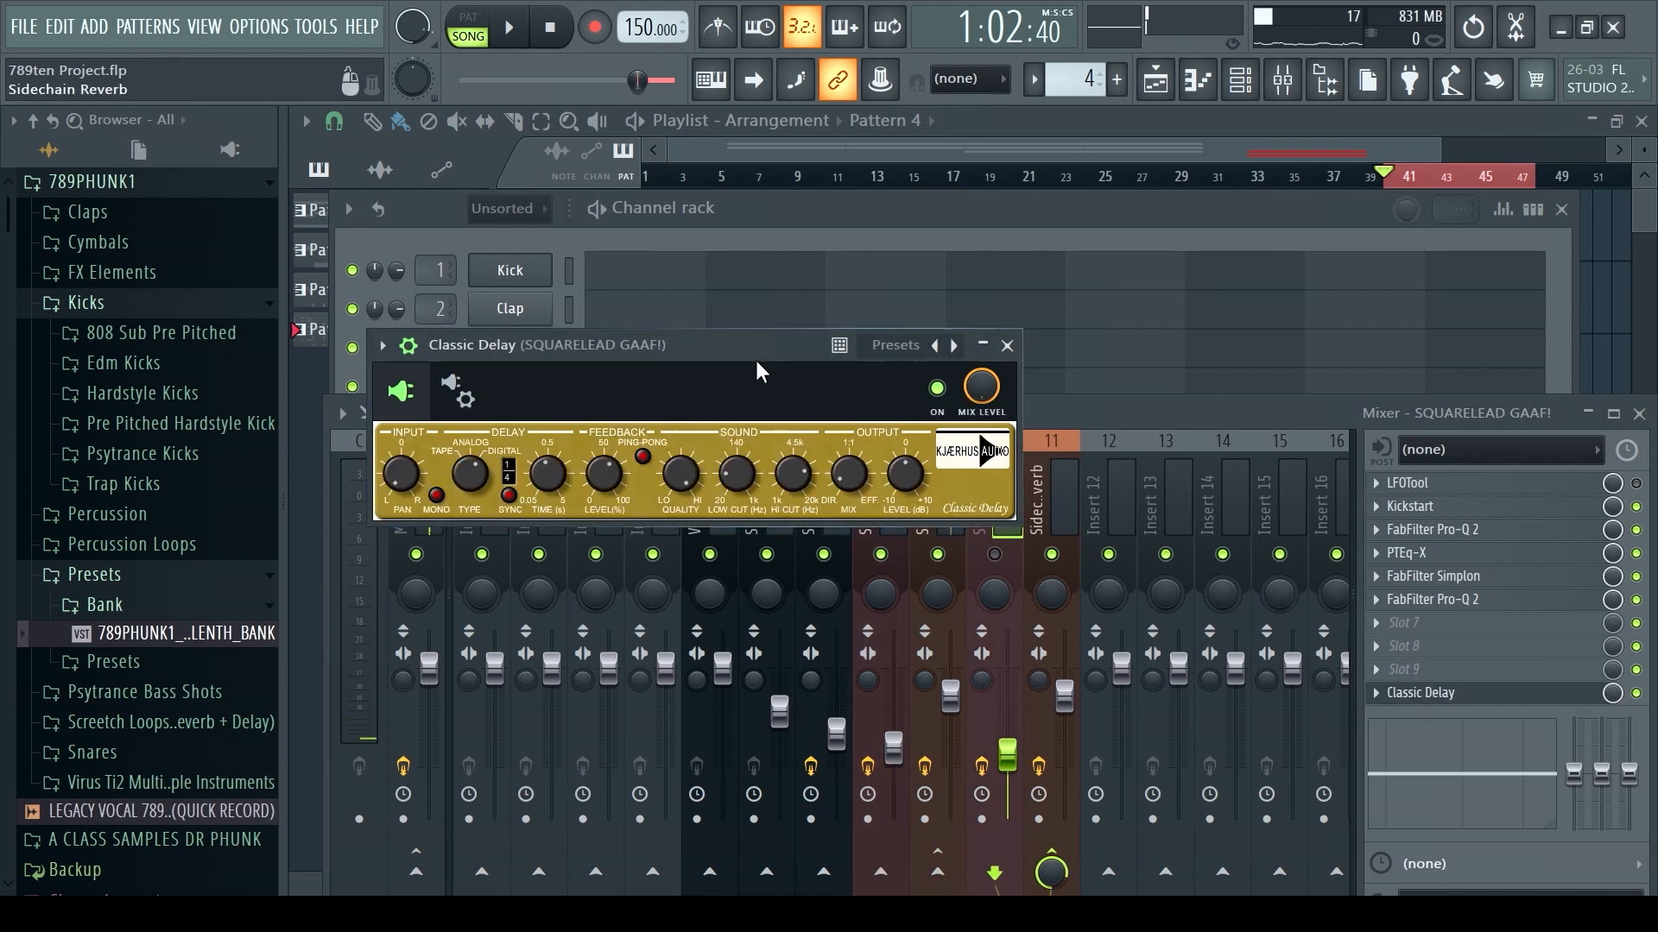
{"action": "left_click_drag", "start_coordinate": [744, 347], "coordinate": [696, 303]}
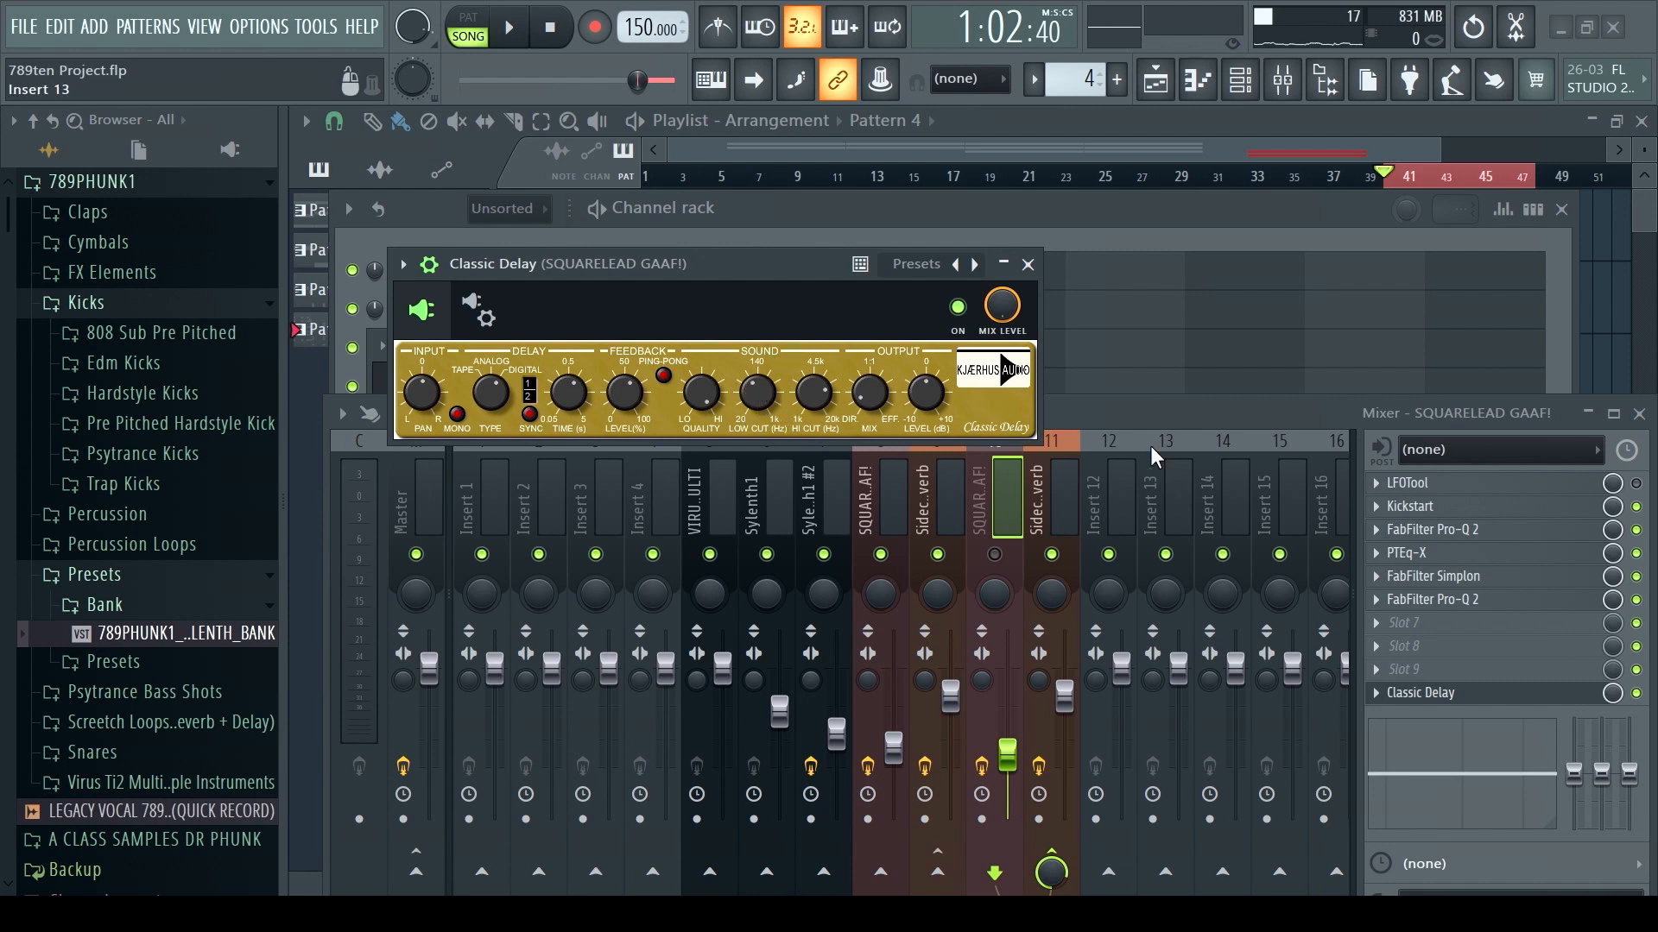
- In Pattern 3, copy the notes of the Sylenth1 #3 channel and clone that channel
{"action": "left_click", "coordinate": [1142, 407]}
{"action": "left_click", "coordinate": [1135, 302]}
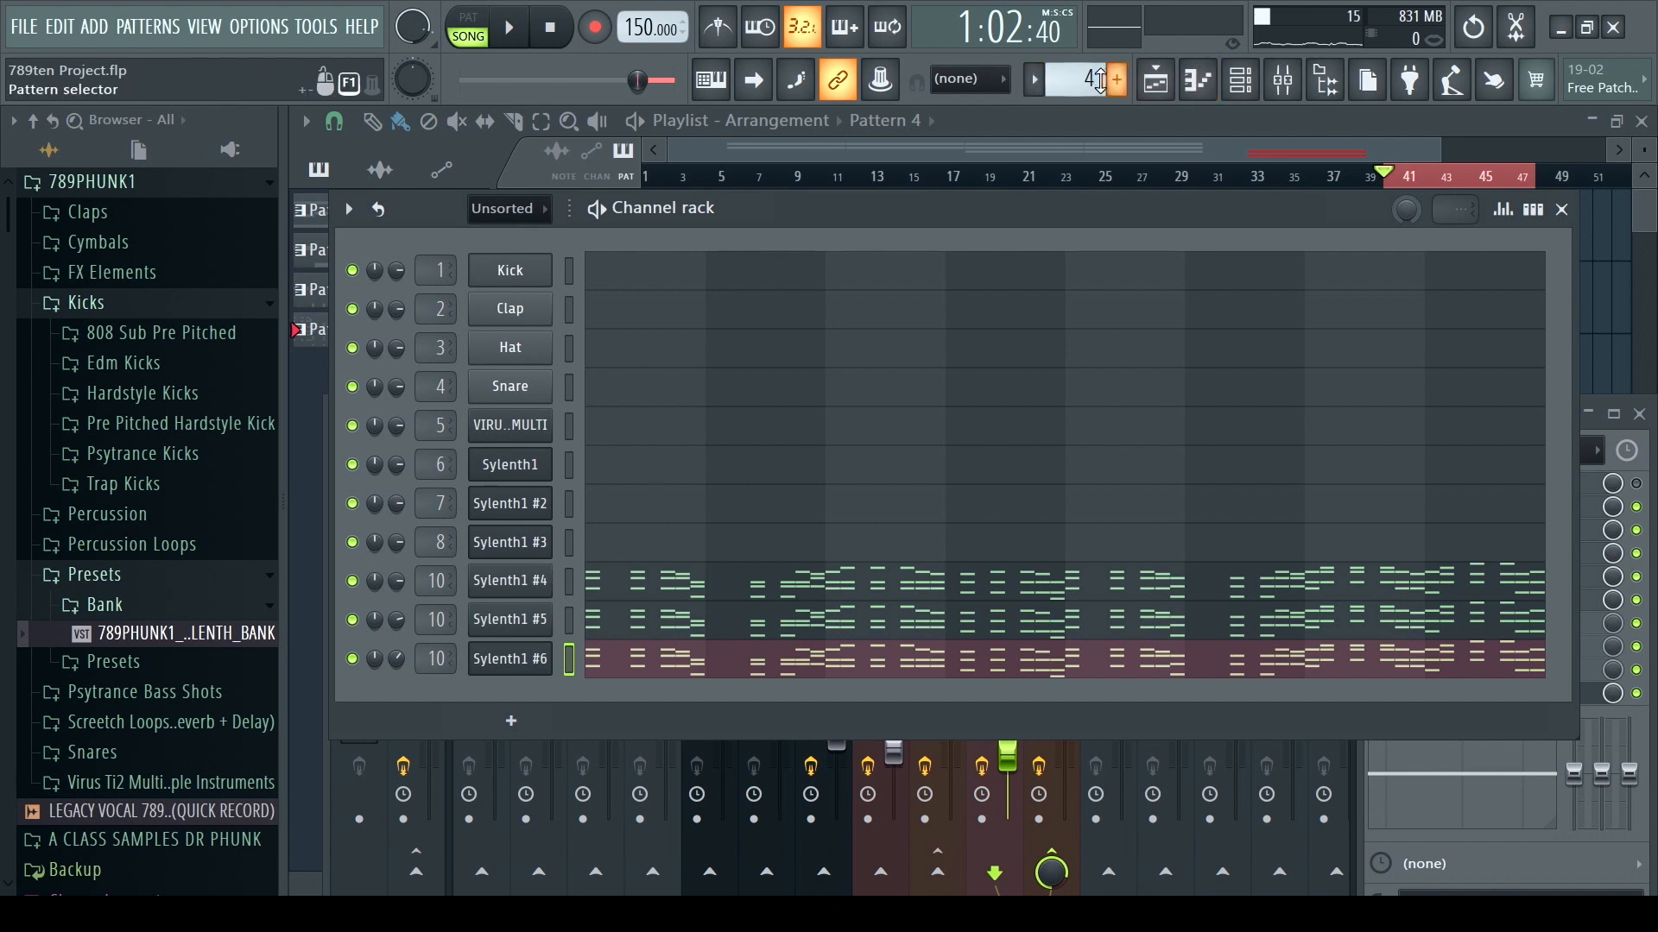
{"action": "scroll", "coordinate": [1079, 79], "scroll_direction": "down", "scroll_amount": 1}
{"action": "right_click", "coordinate": [535, 548]}
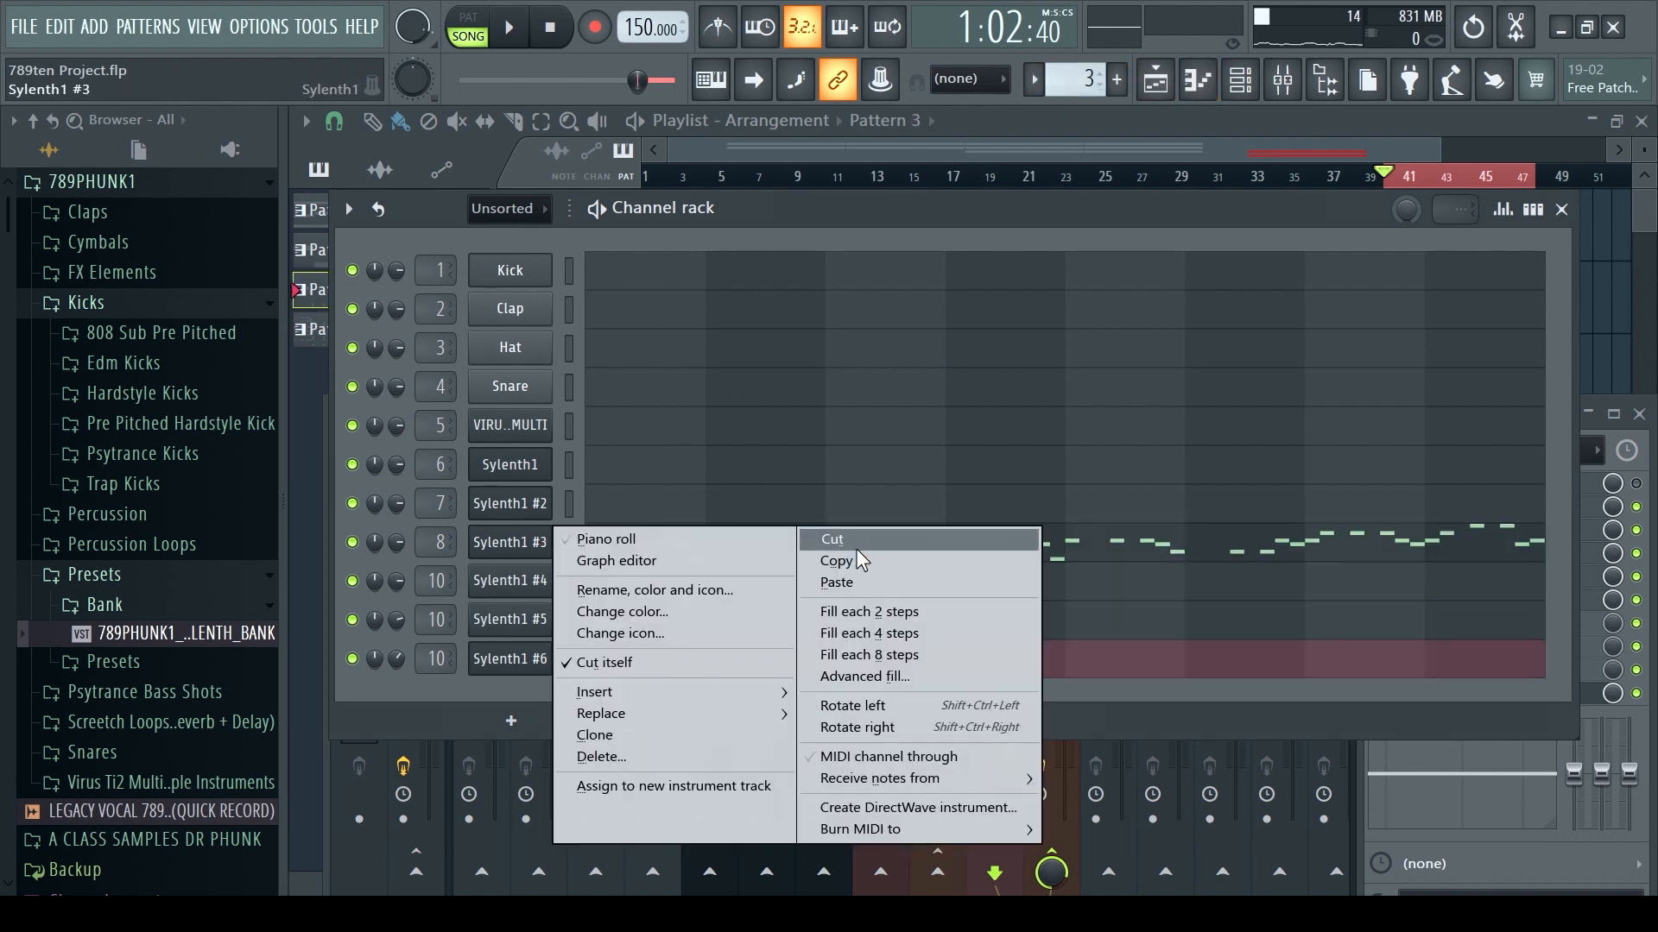
{"action": "left_click", "coordinate": [855, 558]}
{"action": "right_click", "coordinate": [544, 567]}
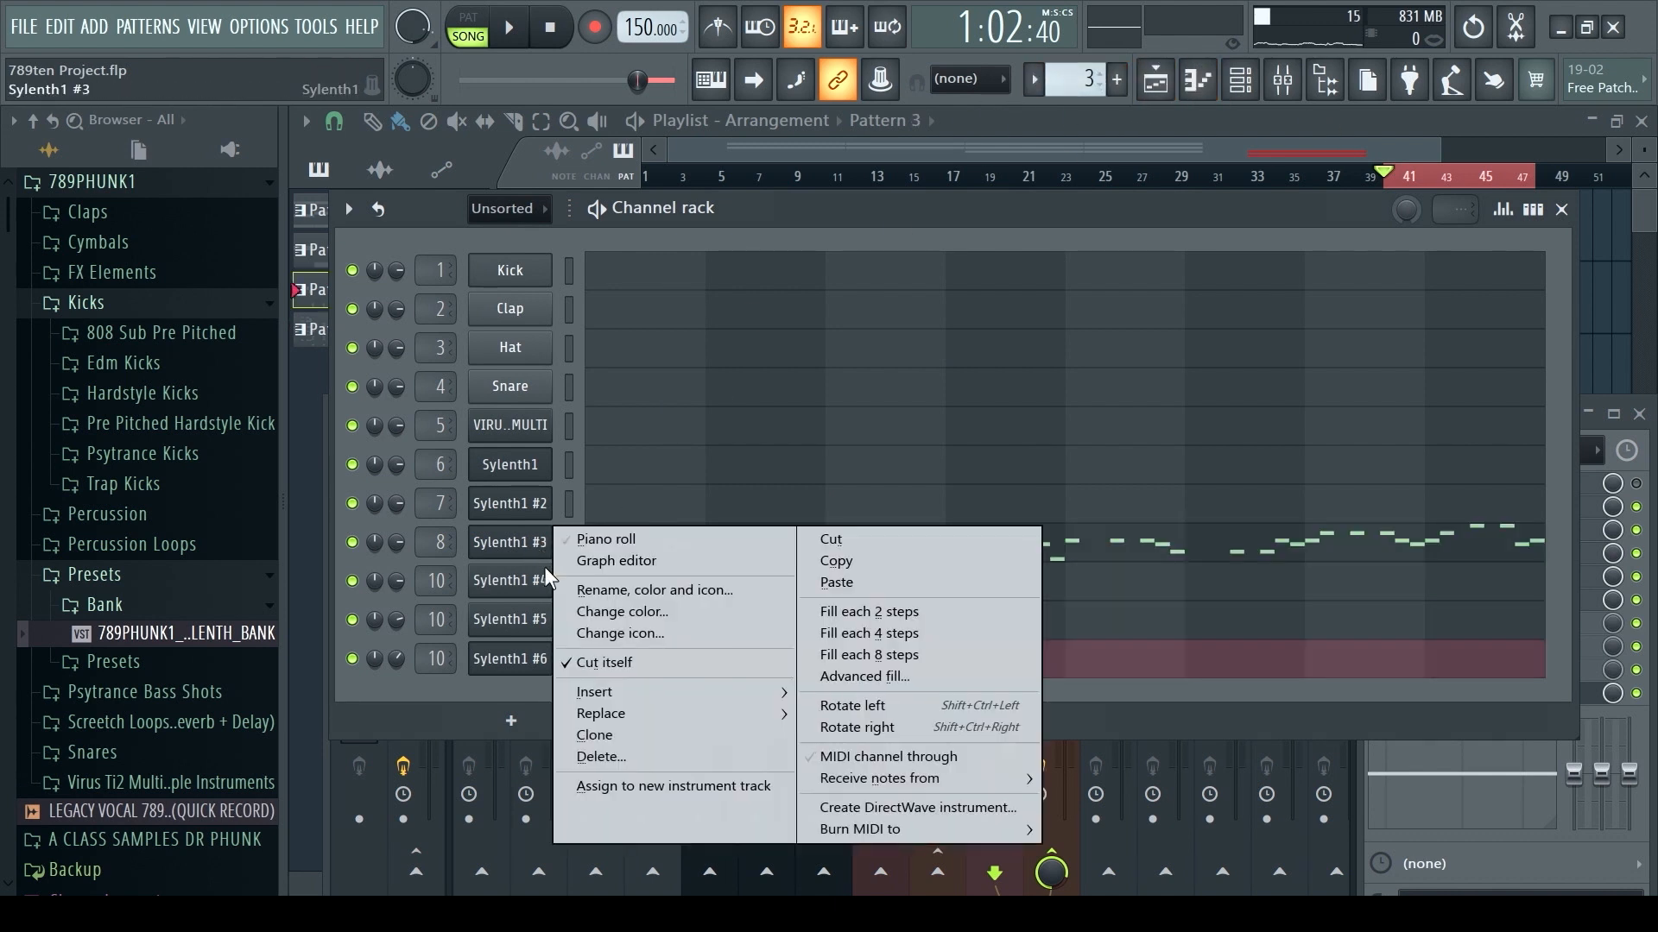
{"action": "left_click", "coordinate": [605, 734]}
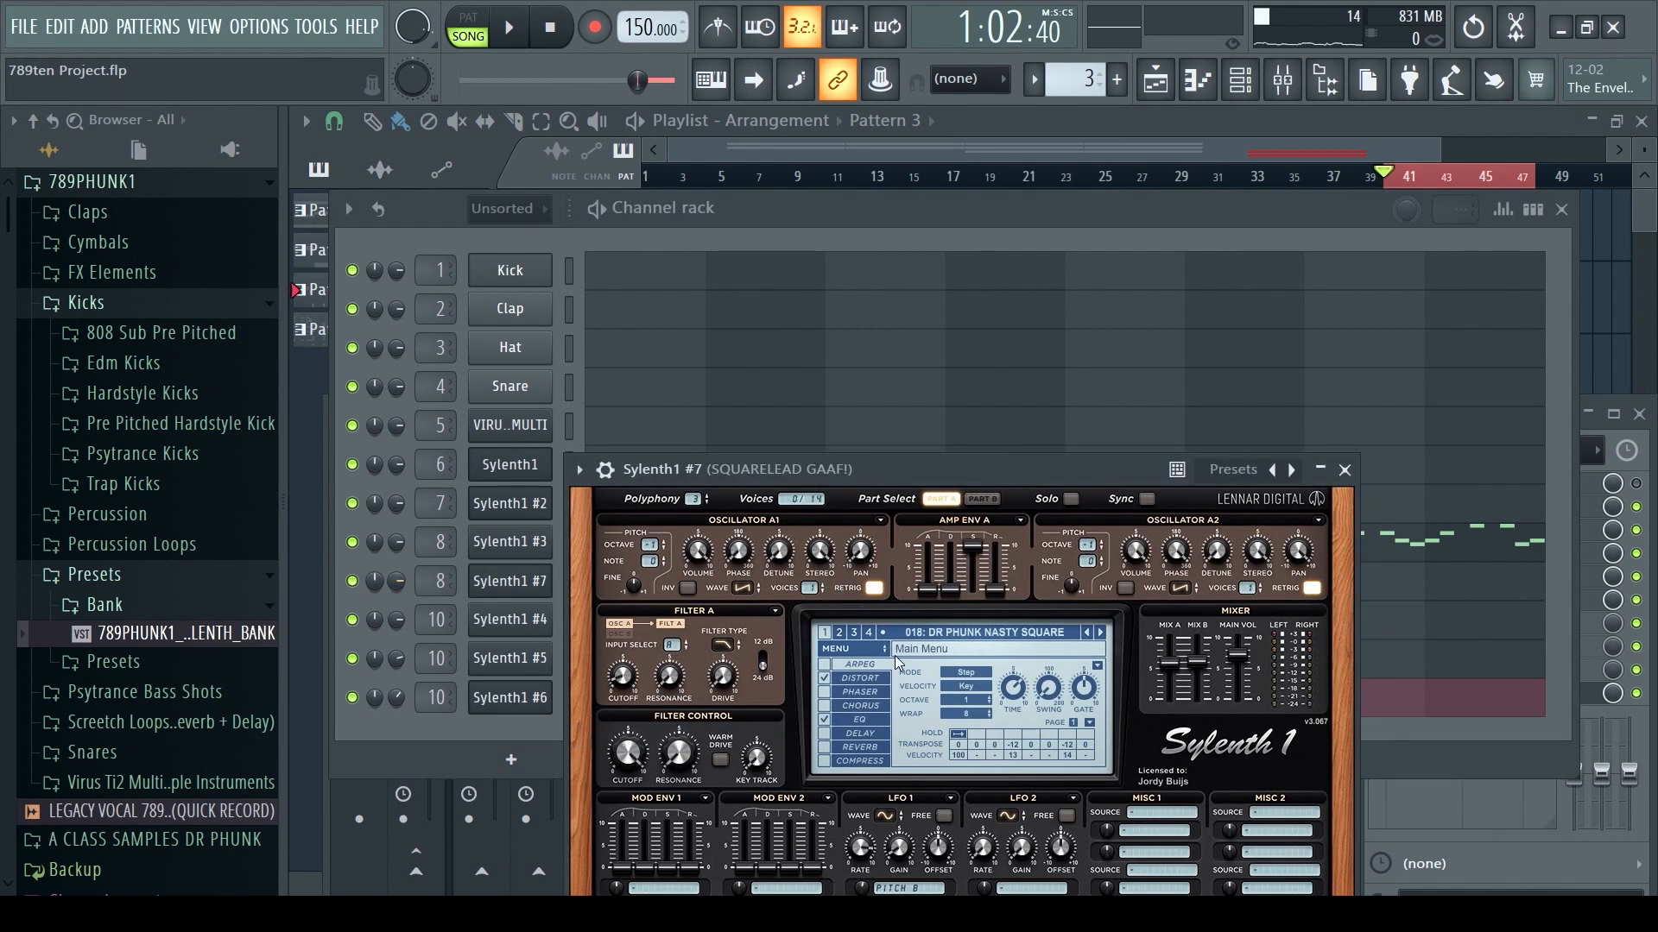
- Audition lead presets in the cloned Sylenth1 #7 and load preset 010: DR PHUNK LEAD 1
{"action": "left_click", "coordinate": [1022, 632]}
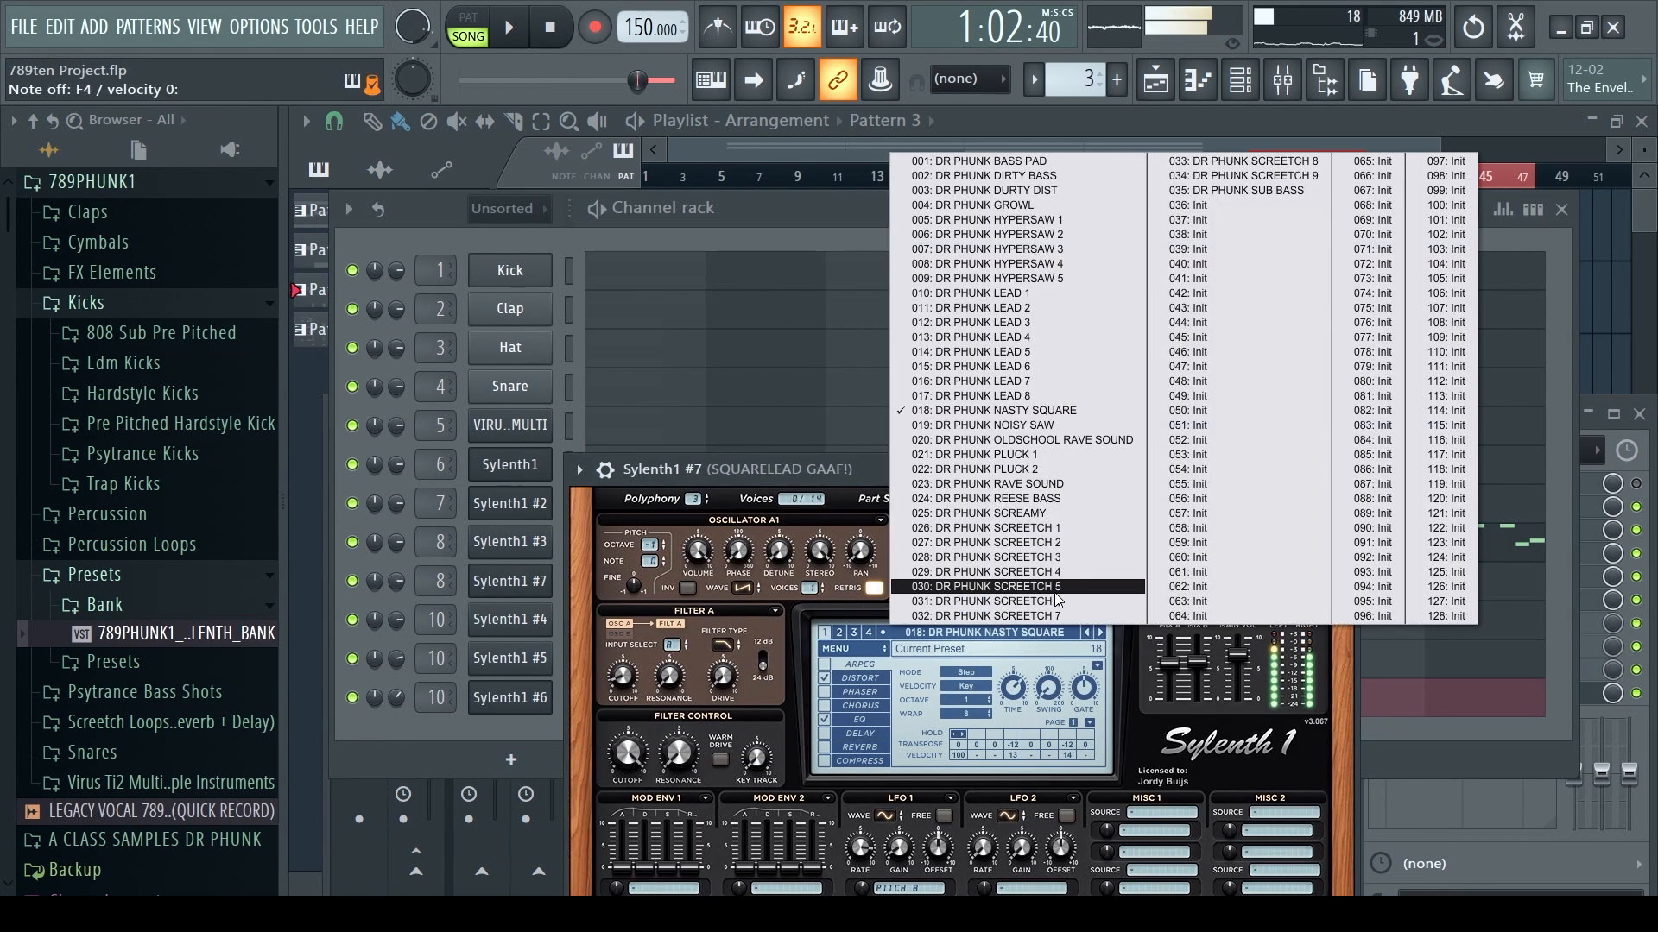
{"action": "left_click", "coordinate": [1020, 397]}
{"action": "left_click", "coordinate": [1086, 632]}
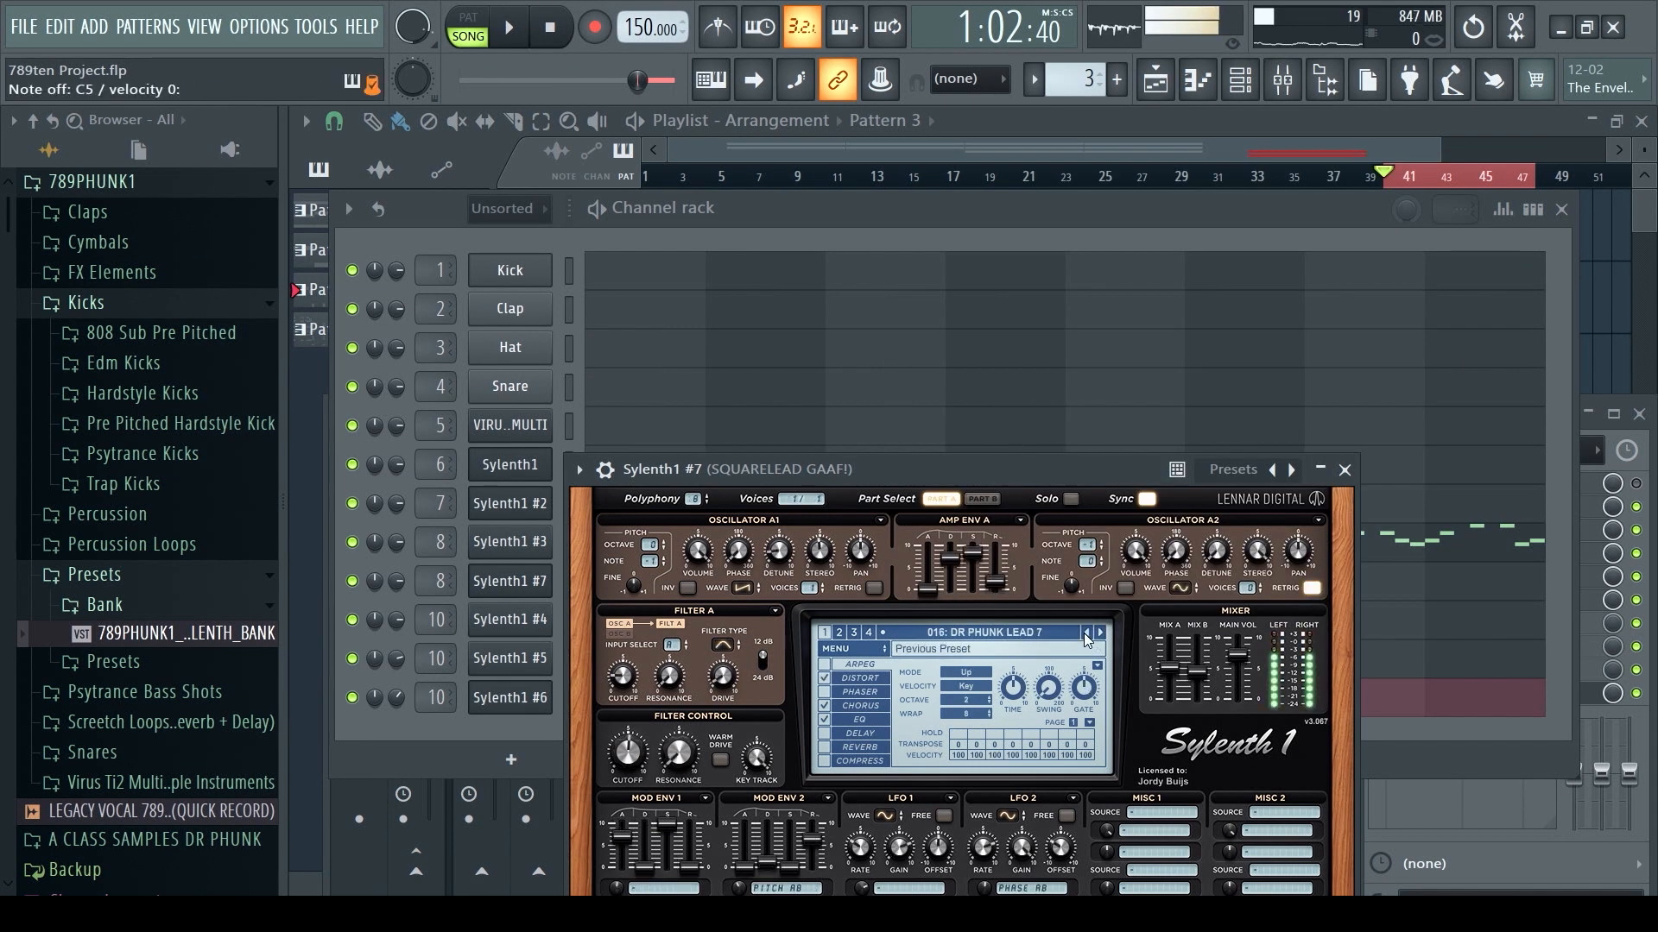
{"action": "left_click", "coordinate": [1087, 632]}
{"action": "left_click", "coordinate": [1087, 633]}
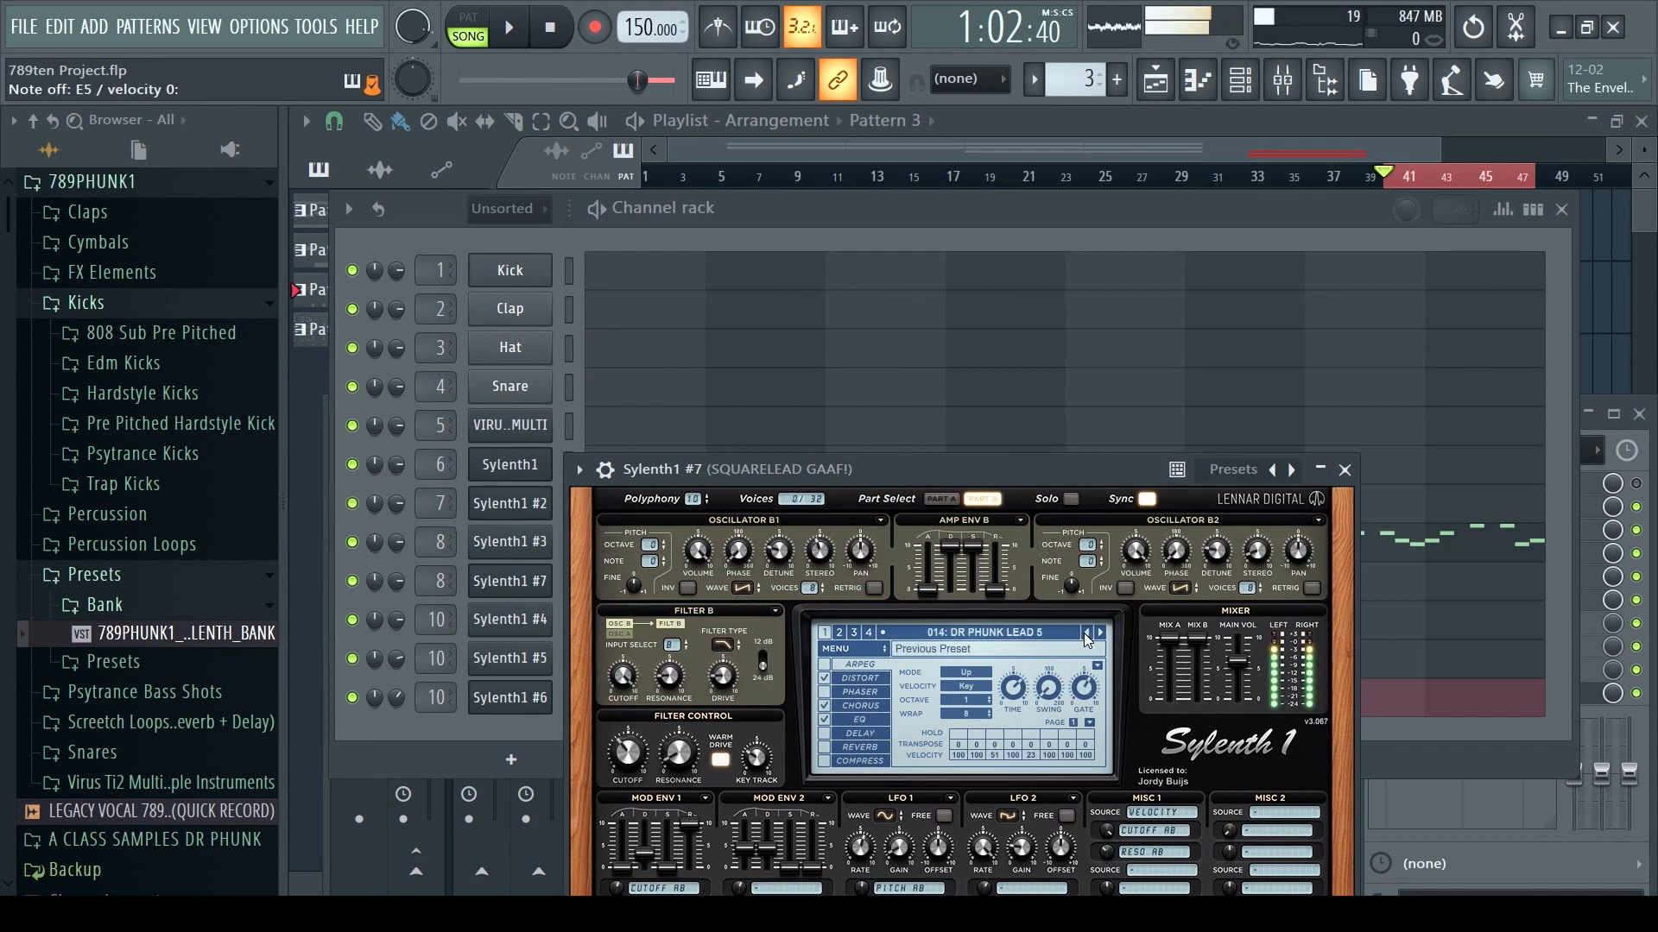
{"action": "left_click", "coordinate": [1086, 633]}
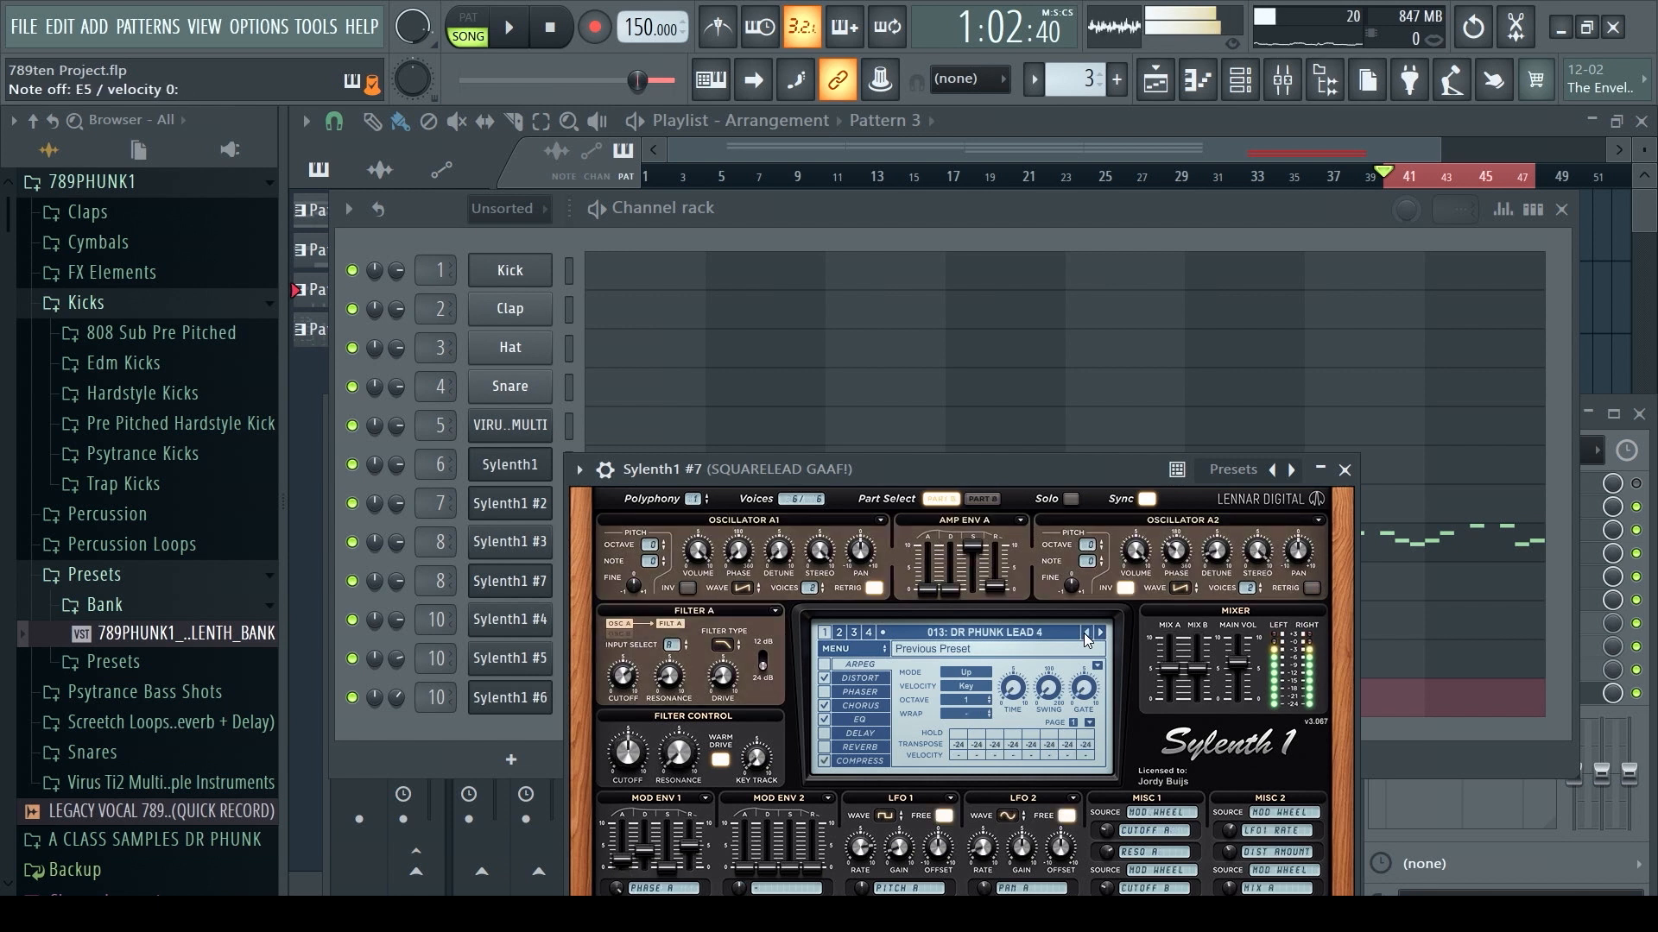
{"action": "left_click", "coordinate": [1085, 634]}
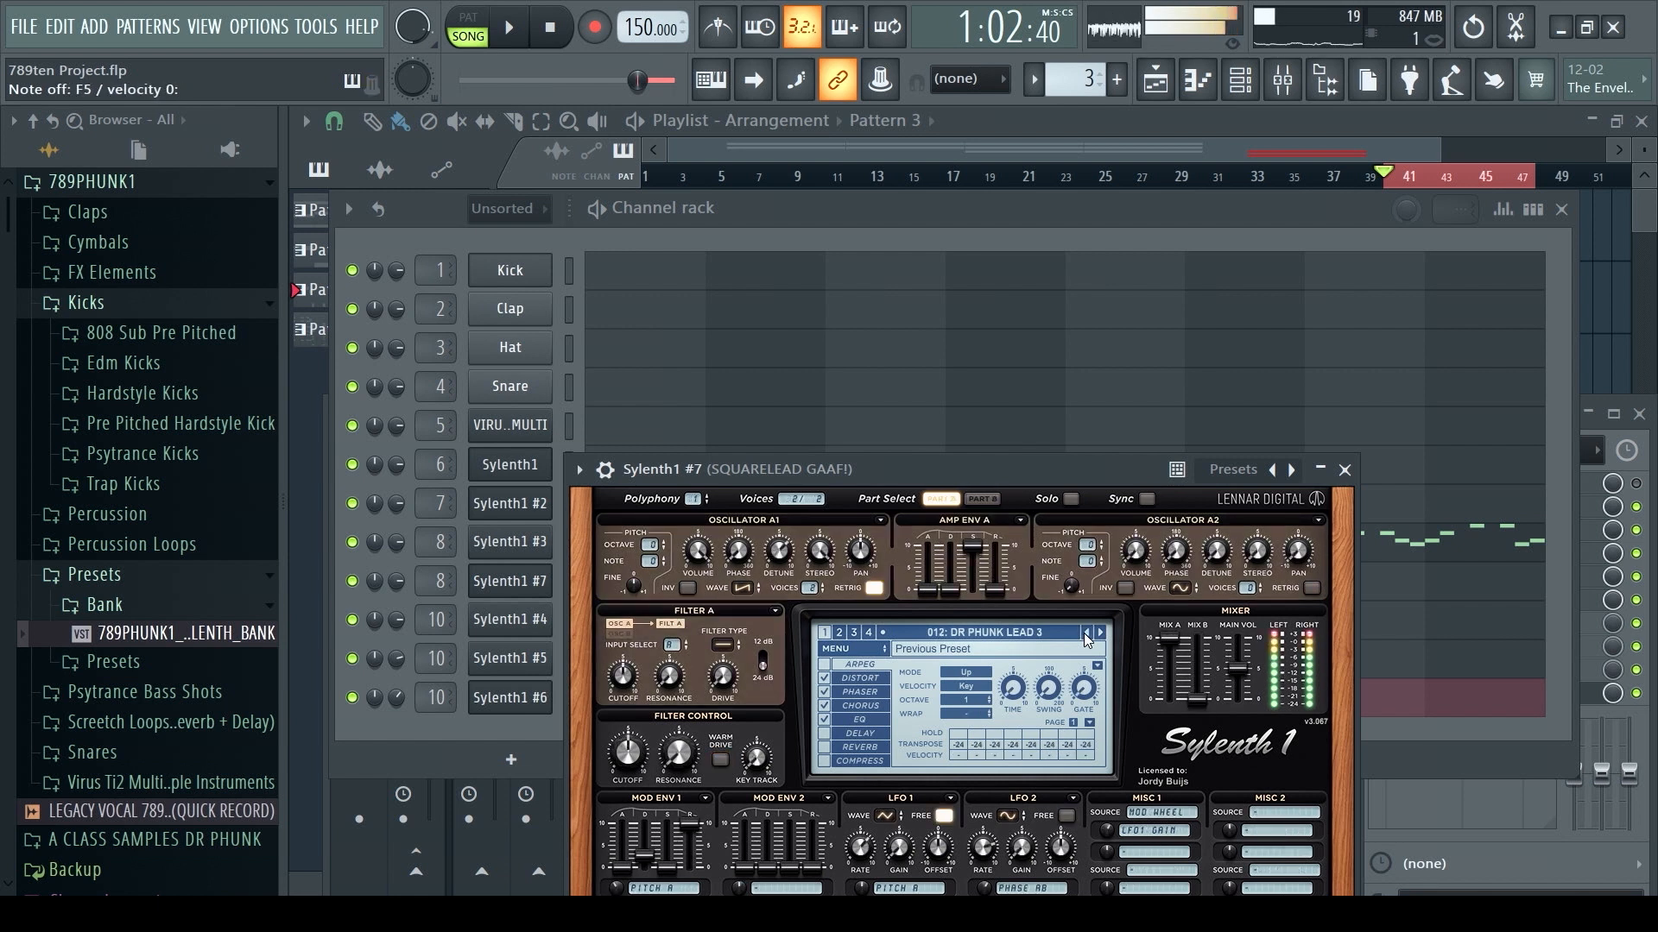
{"action": "left_click", "coordinate": [1084, 634]}
{"action": "left_click", "coordinate": [1085, 634]}
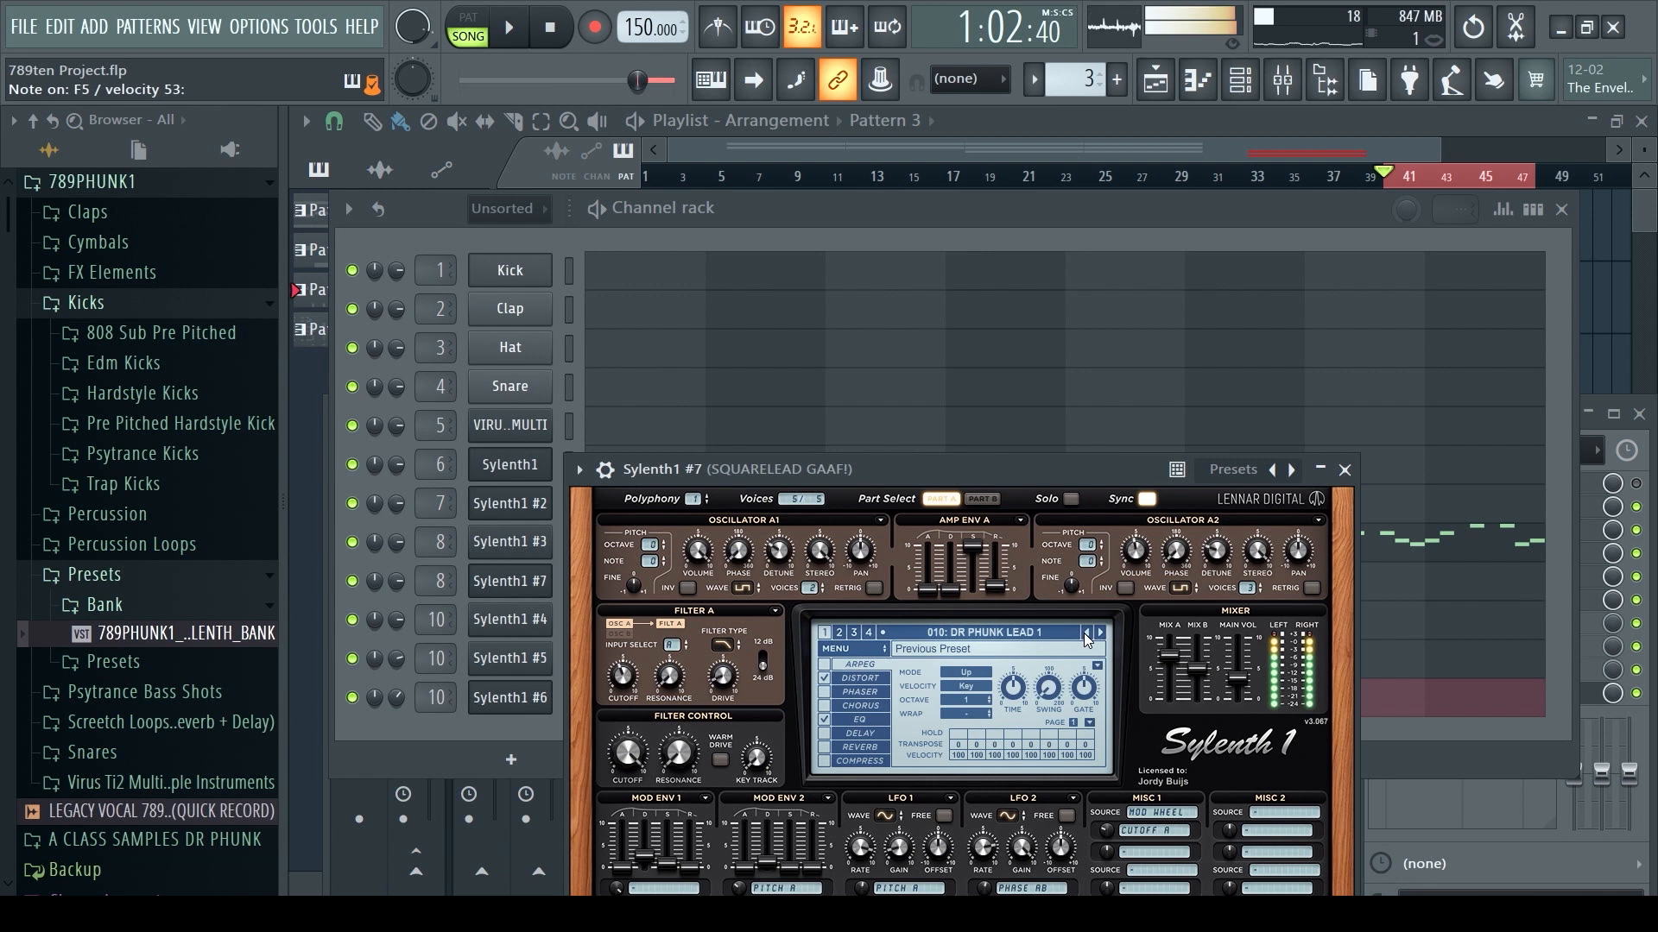
- Start song playback and paste the copied notes into the Sylenth1 #7 channel
{"action": "left_click", "coordinate": [695, 240]}
{"action": "key", "text": "space"}
{"action": "right_click", "coordinate": [552, 577]}
{"action": "left_click", "coordinate": [820, 618]}
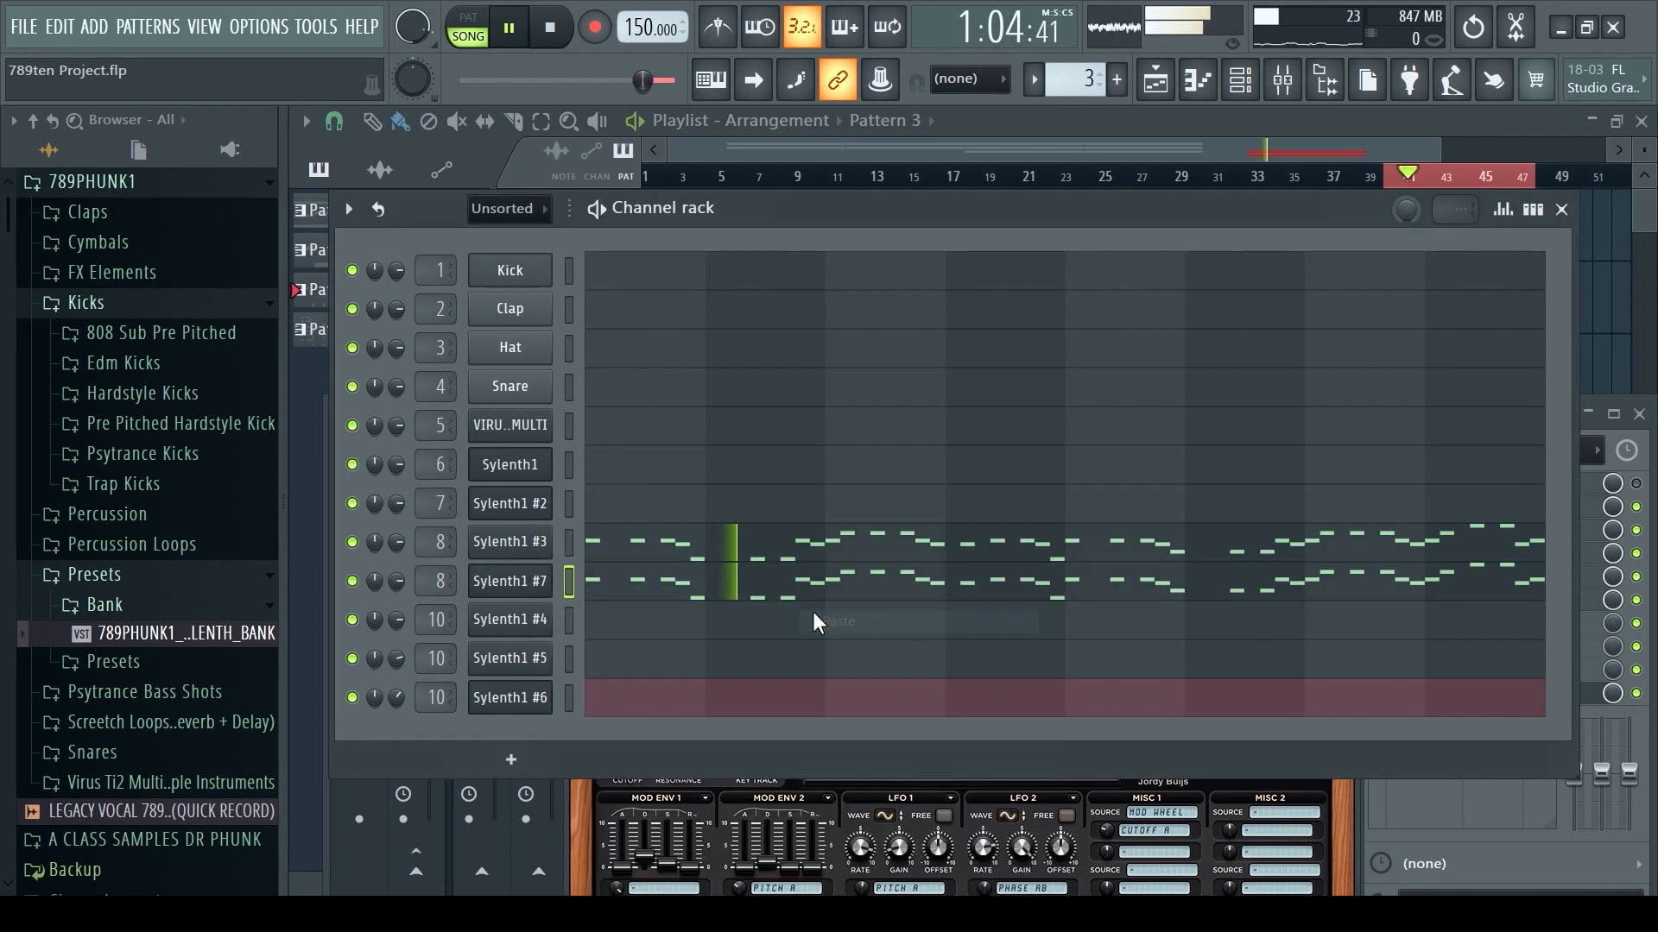
- Review the envelopes and Part B oscillators of Sylenth1 #7 during playback, and stop the song
{"action": "left_click", "coordinate": [542, 583]}
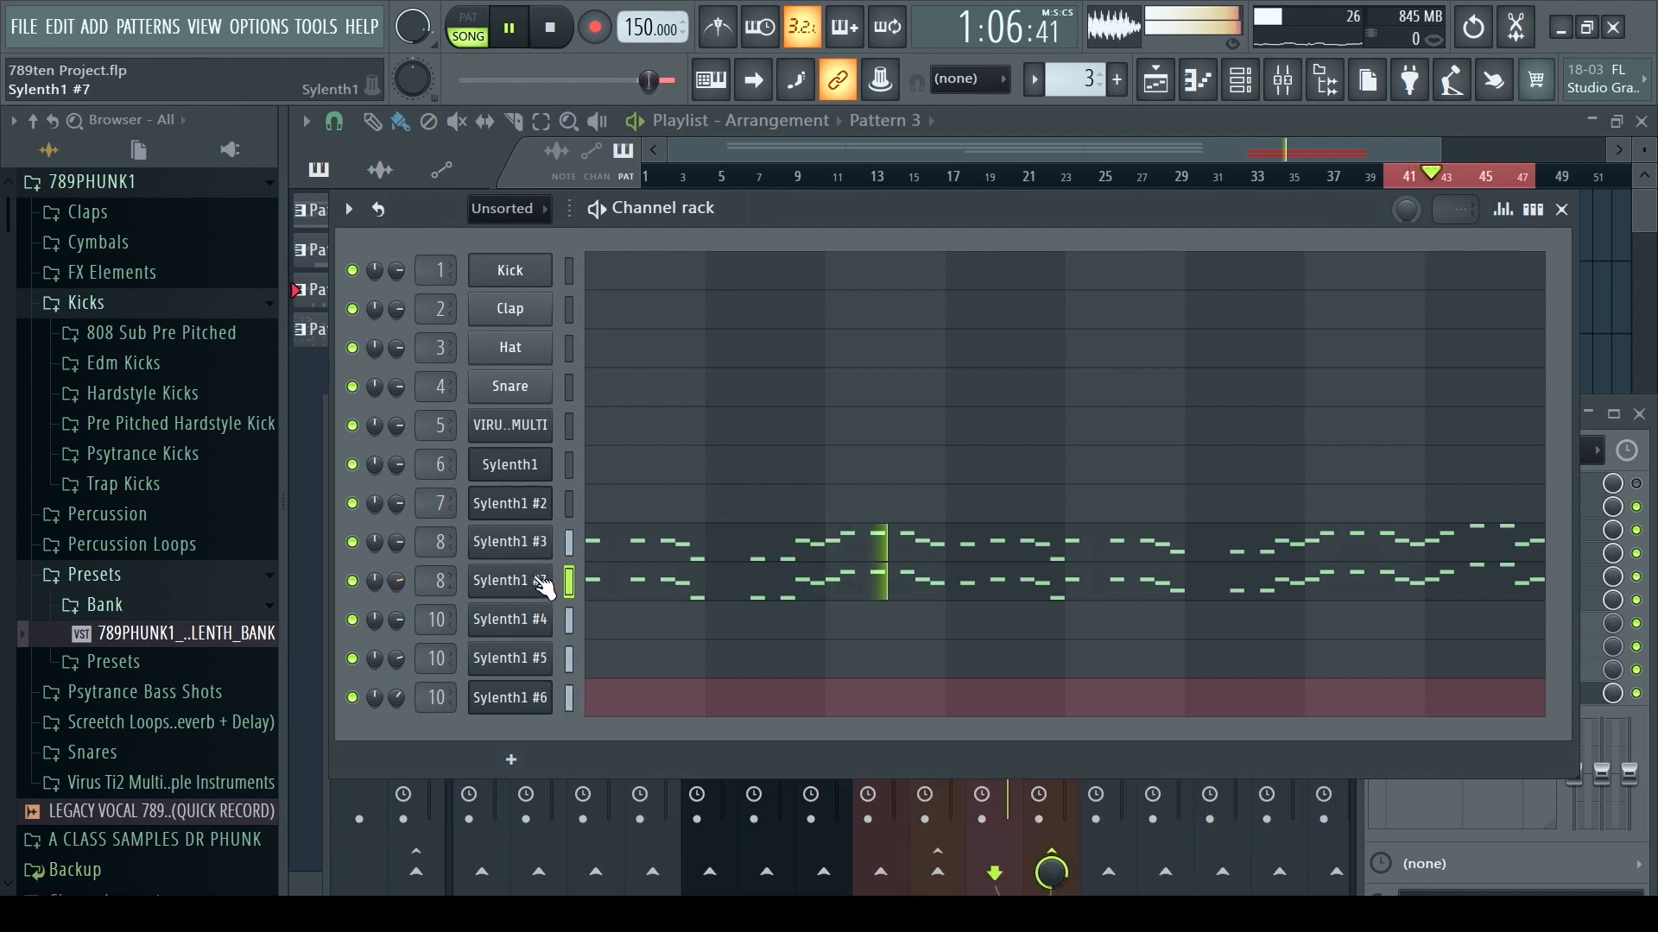
{"action": "left_click", "coordinate": [542, 583]}
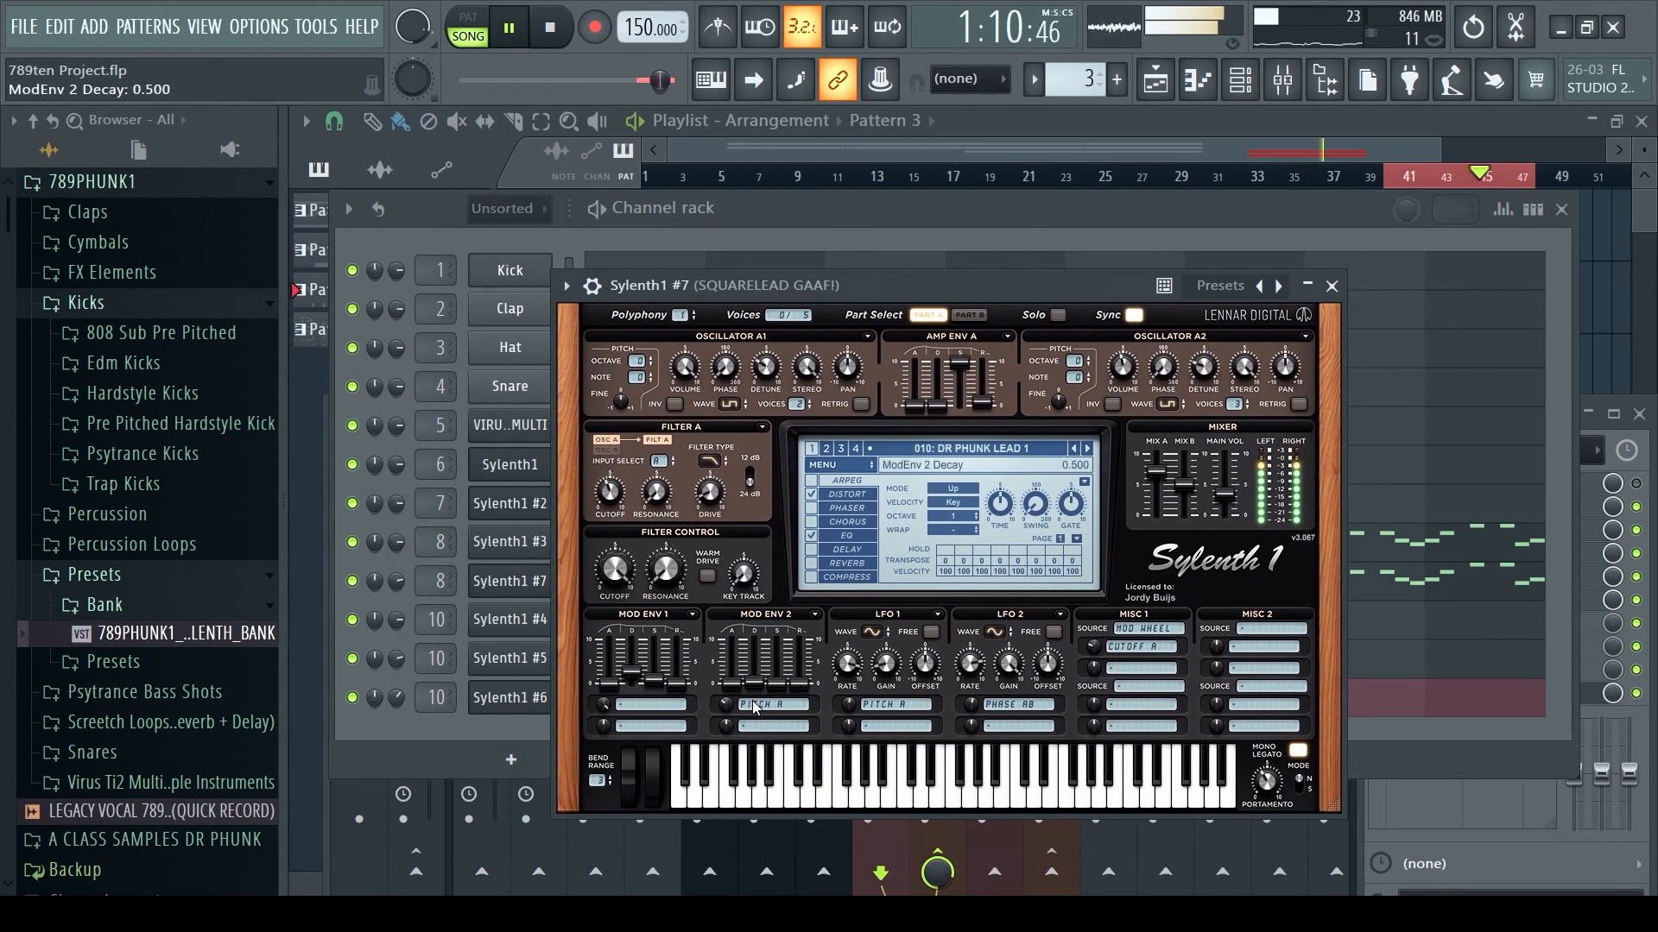
{"action": "left_click", "coordinate": [836, 241]}
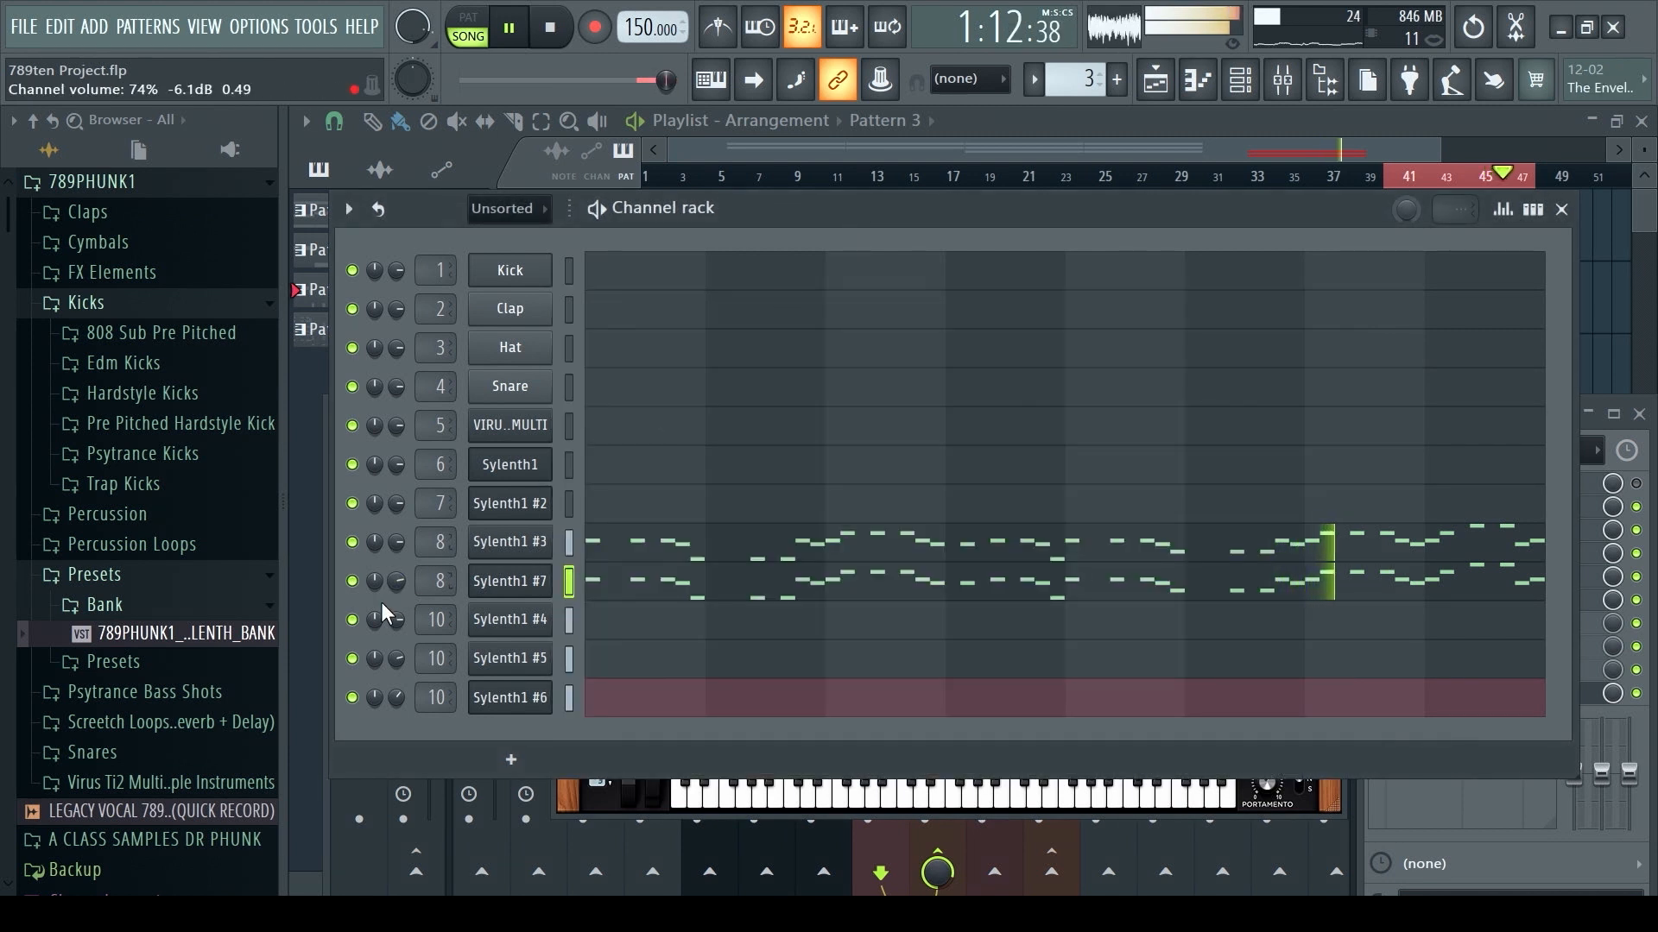
{"action": "left_click", "coordinate": [508, 583]}
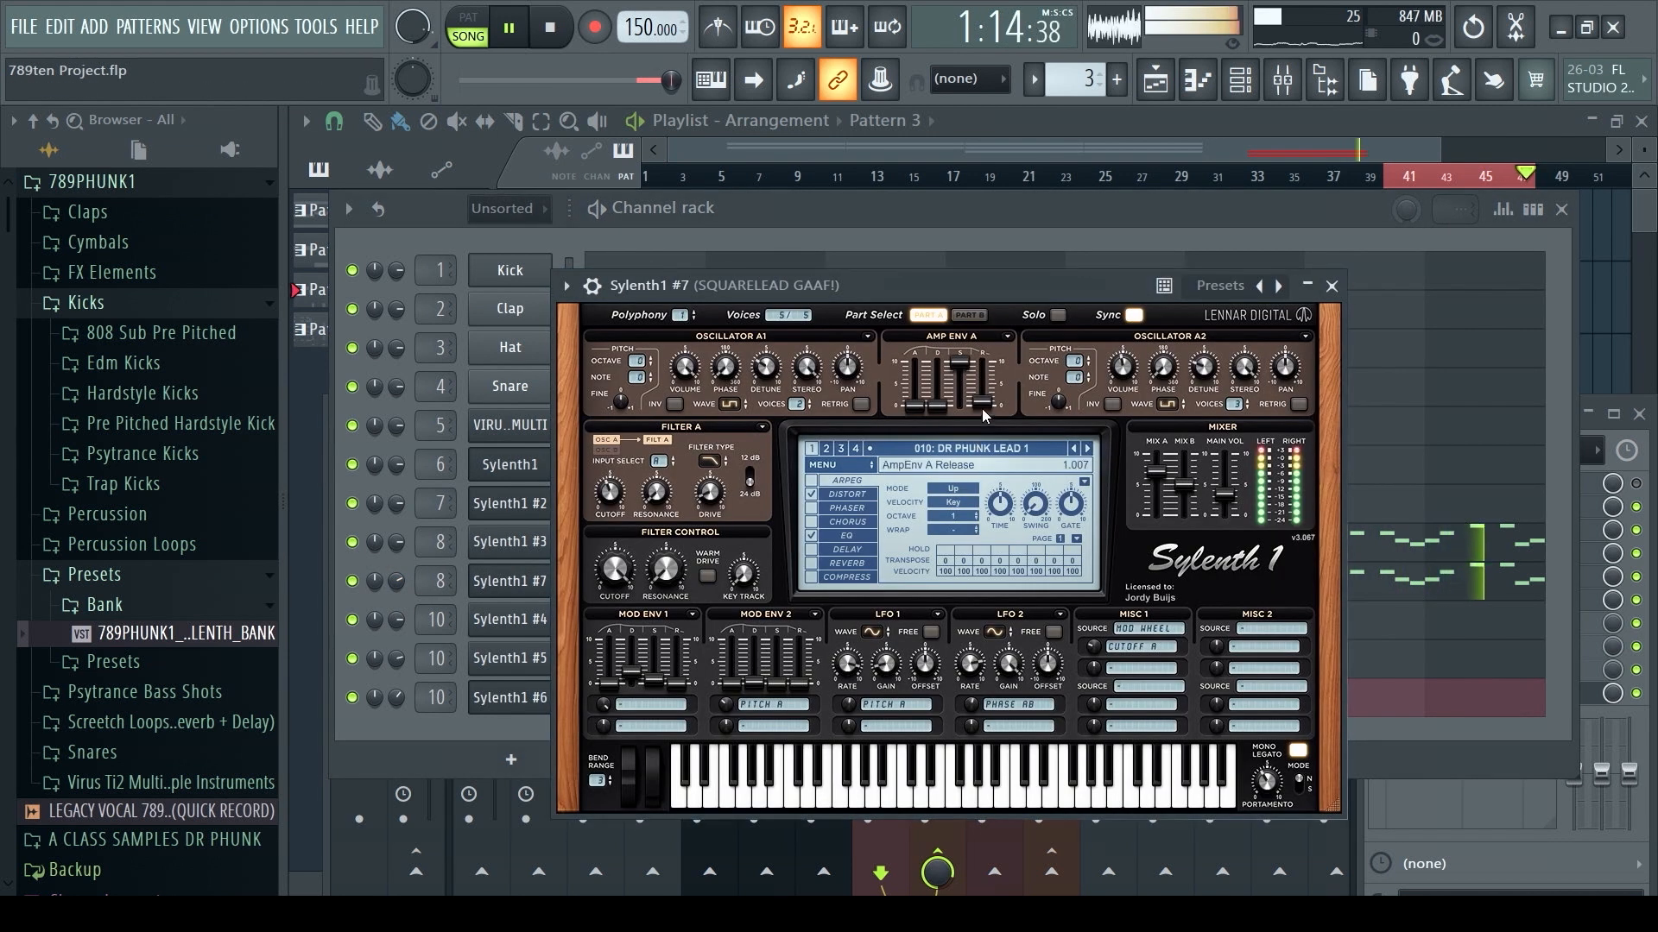
{"action": "left_click", "coordinate": [971, 316]}
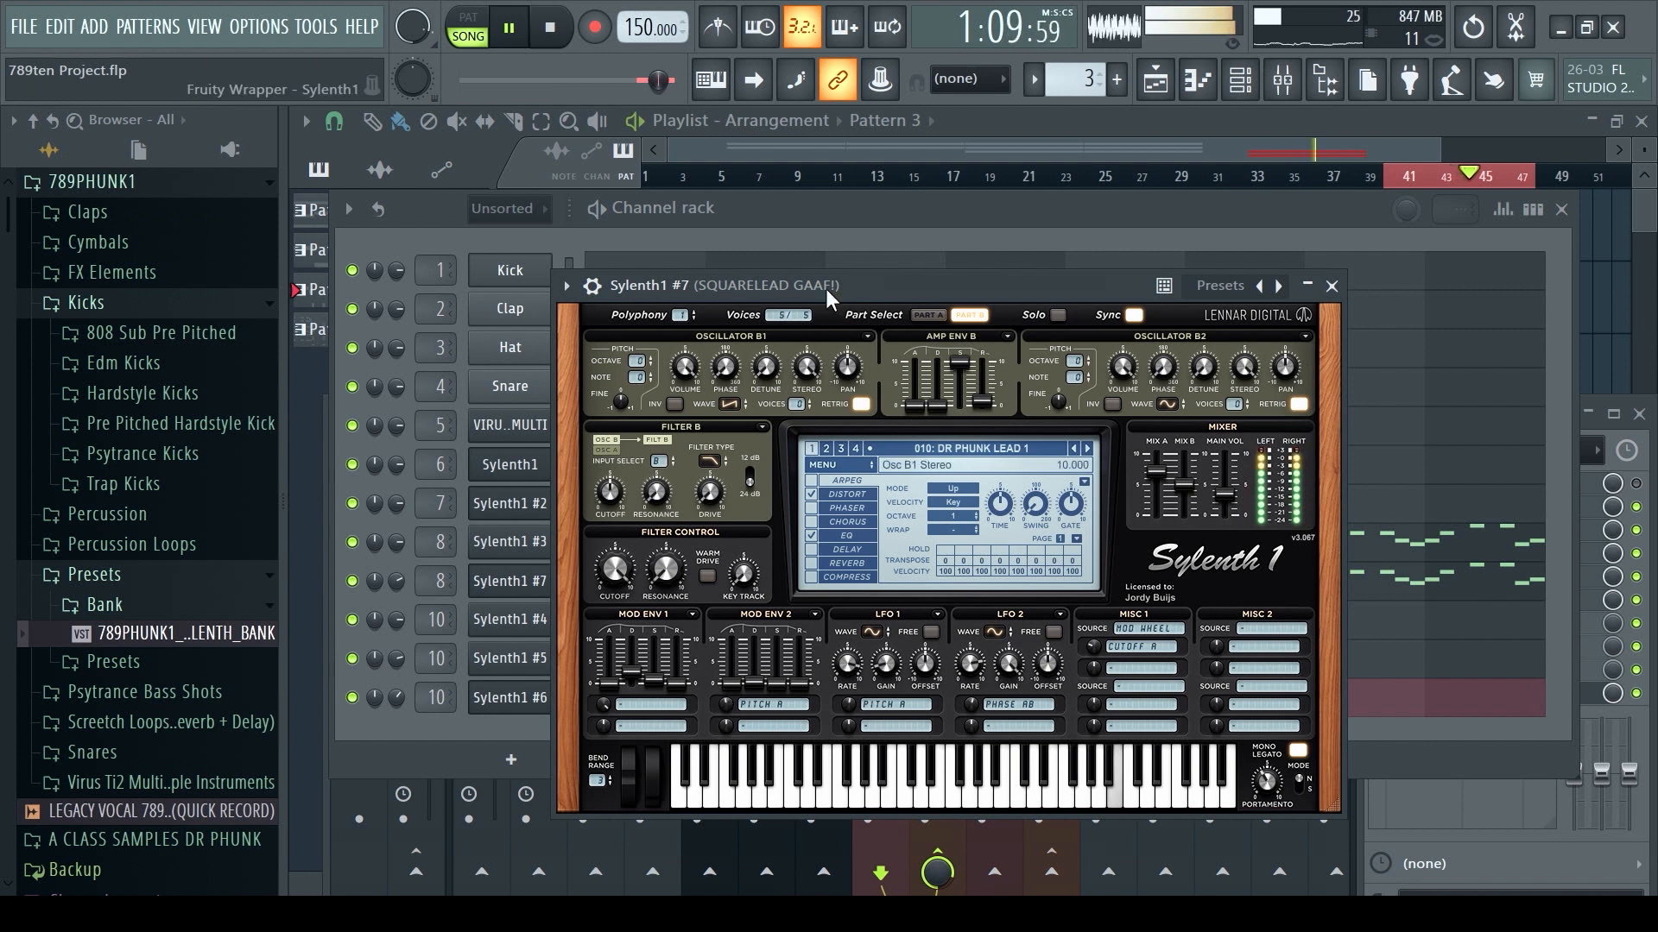
{"action": "left_click", "coordinate": [816, 233]}
{"action": "key", "text": "space"}
{"action": "left_click", "coordinate": [818, 599]}
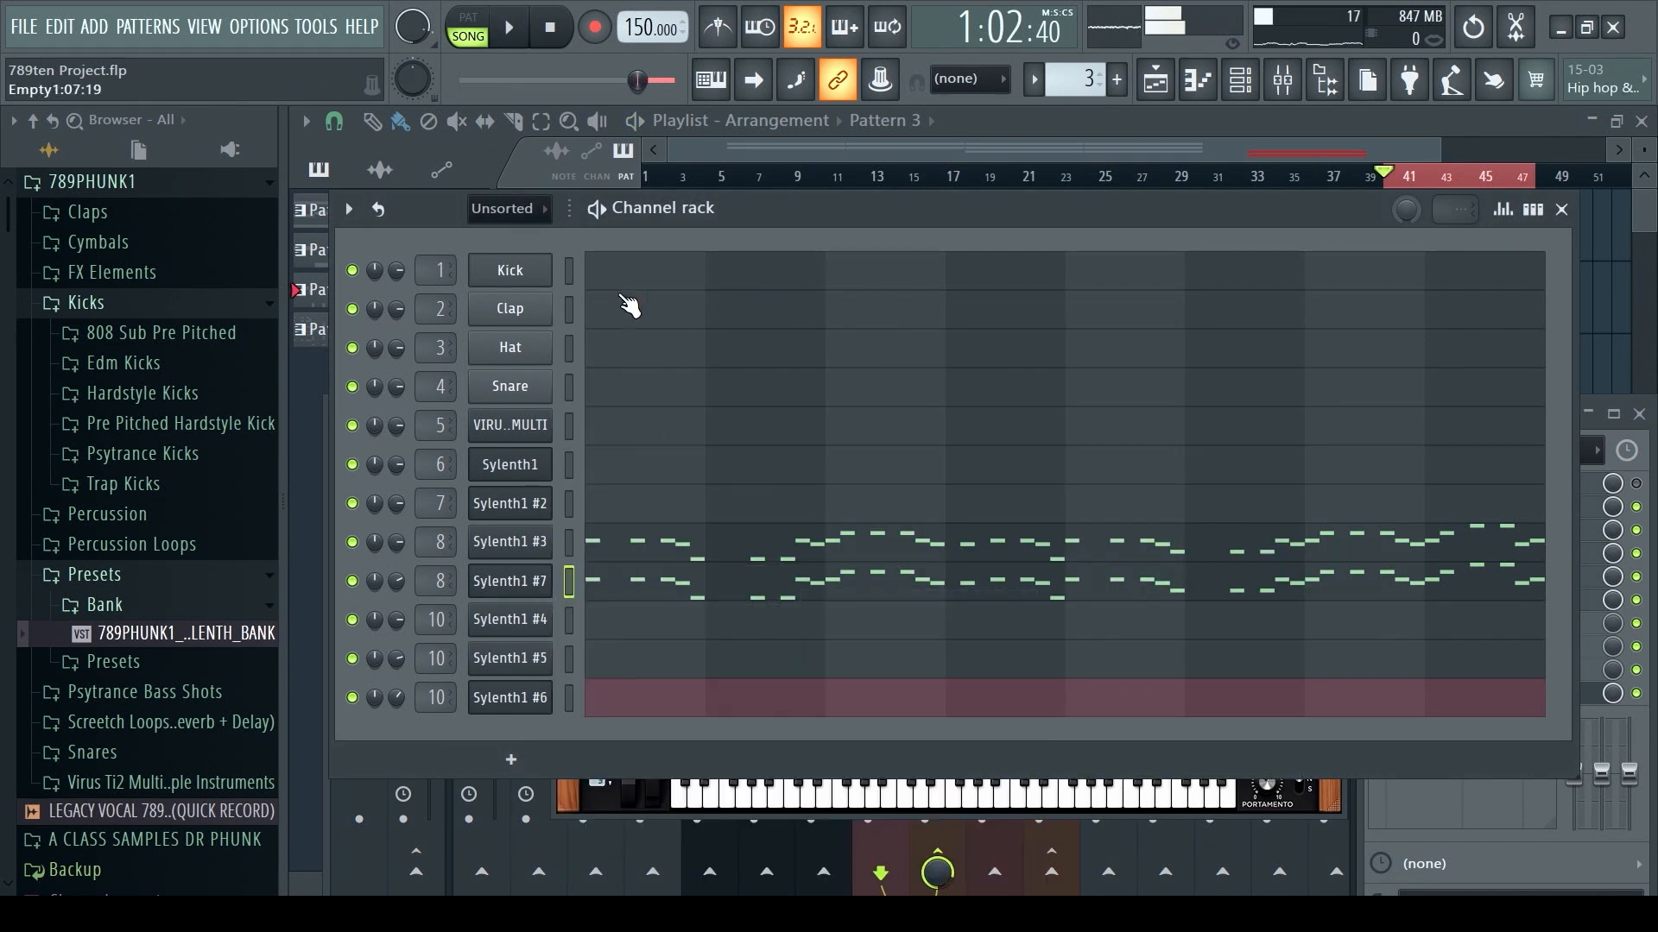
- Paste the copied lead notes into the VIRUS TI MULTI channel and review them in its piano roll
{"action": "right_click", "coordinate": [533, 437]}
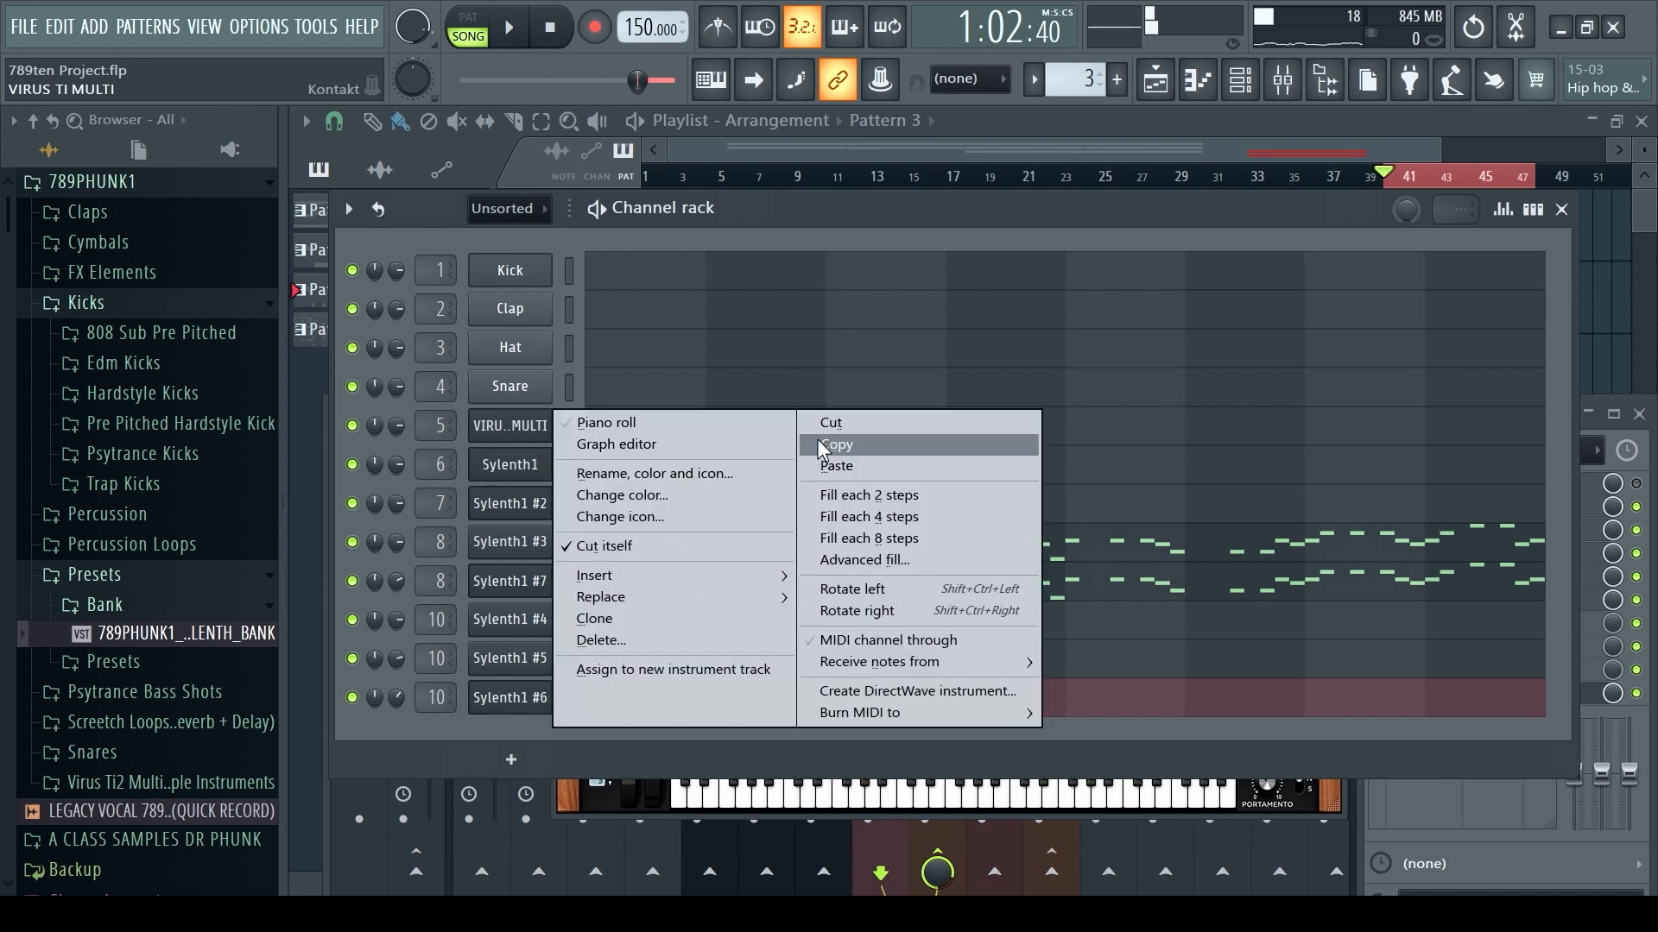
{"action": "left_click", "coordinate": [820, 467]}
{"action": "left_click", "coordinate": [629, 444]}
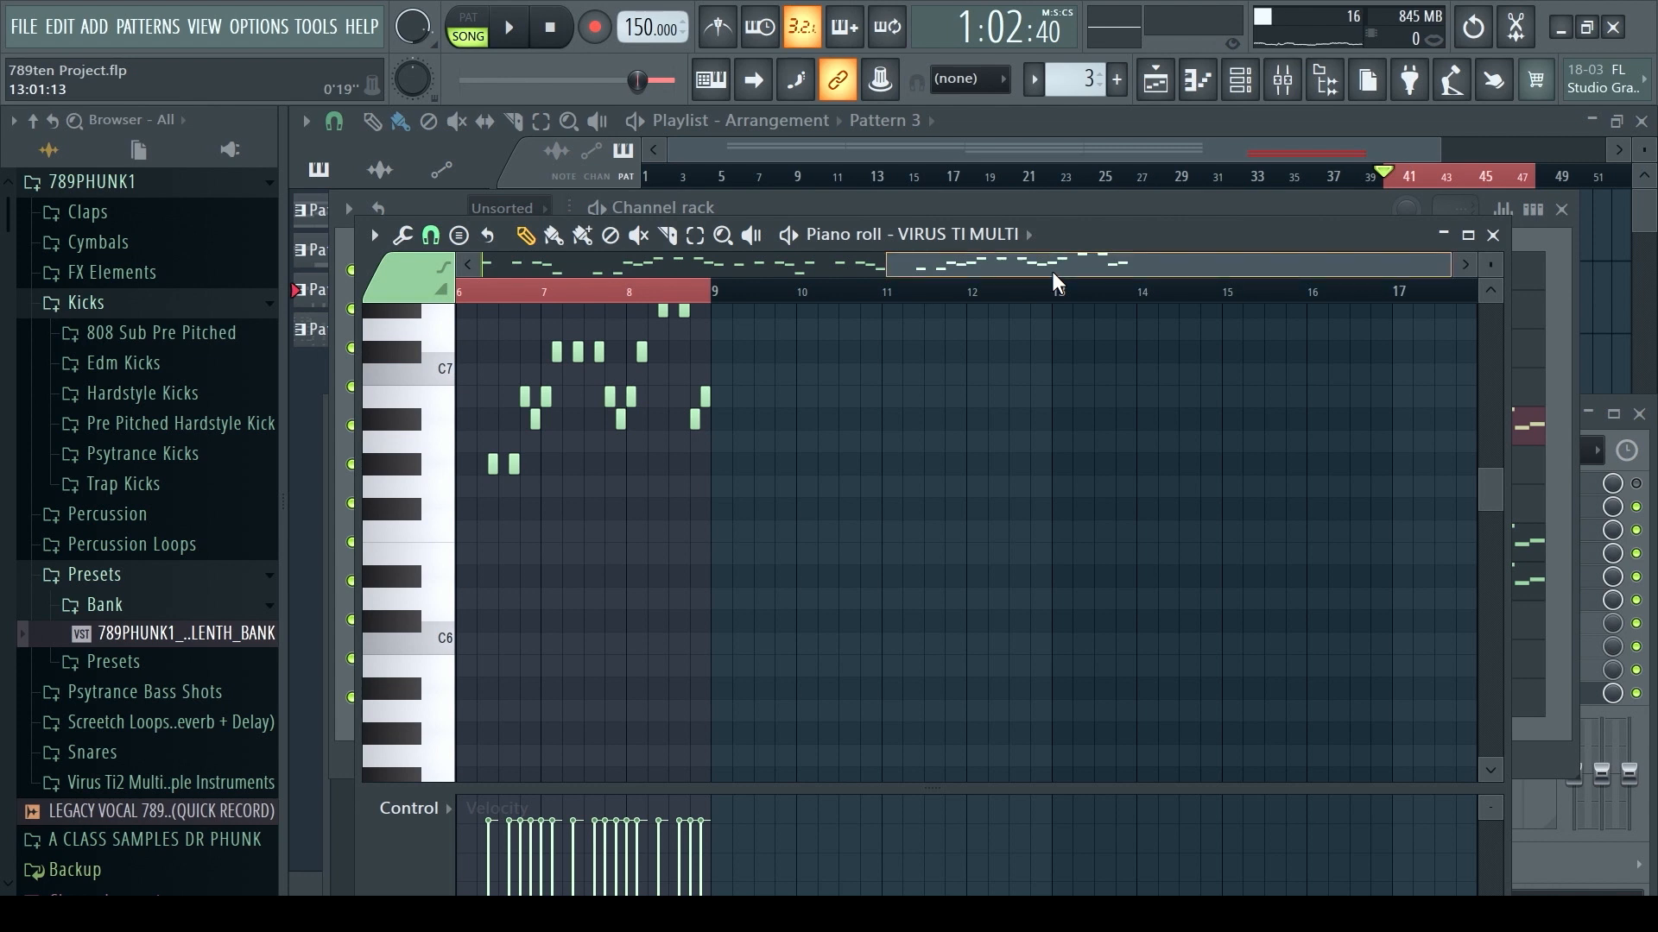
{"action": "left_click_drag", "start_coordinate": [1051, 271], "coordinate": [752, 242]}
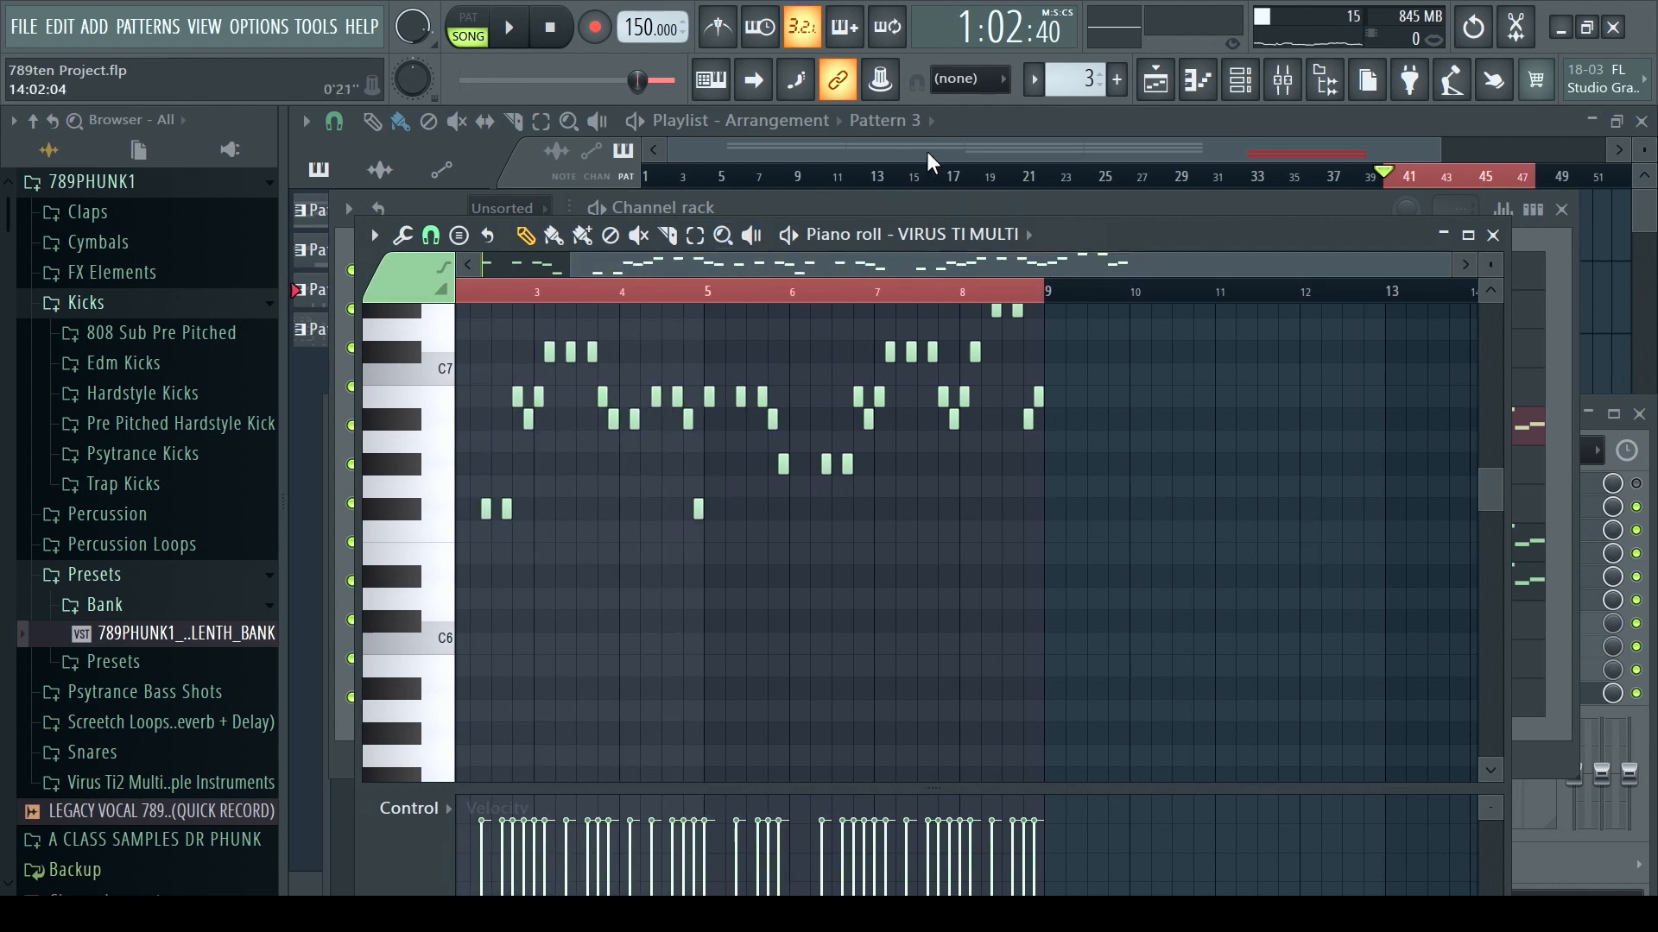
{"action": "left_click", "coordinate": [1269, 84]}
{"action": "left_click", "coordinate": [1252, 84]}
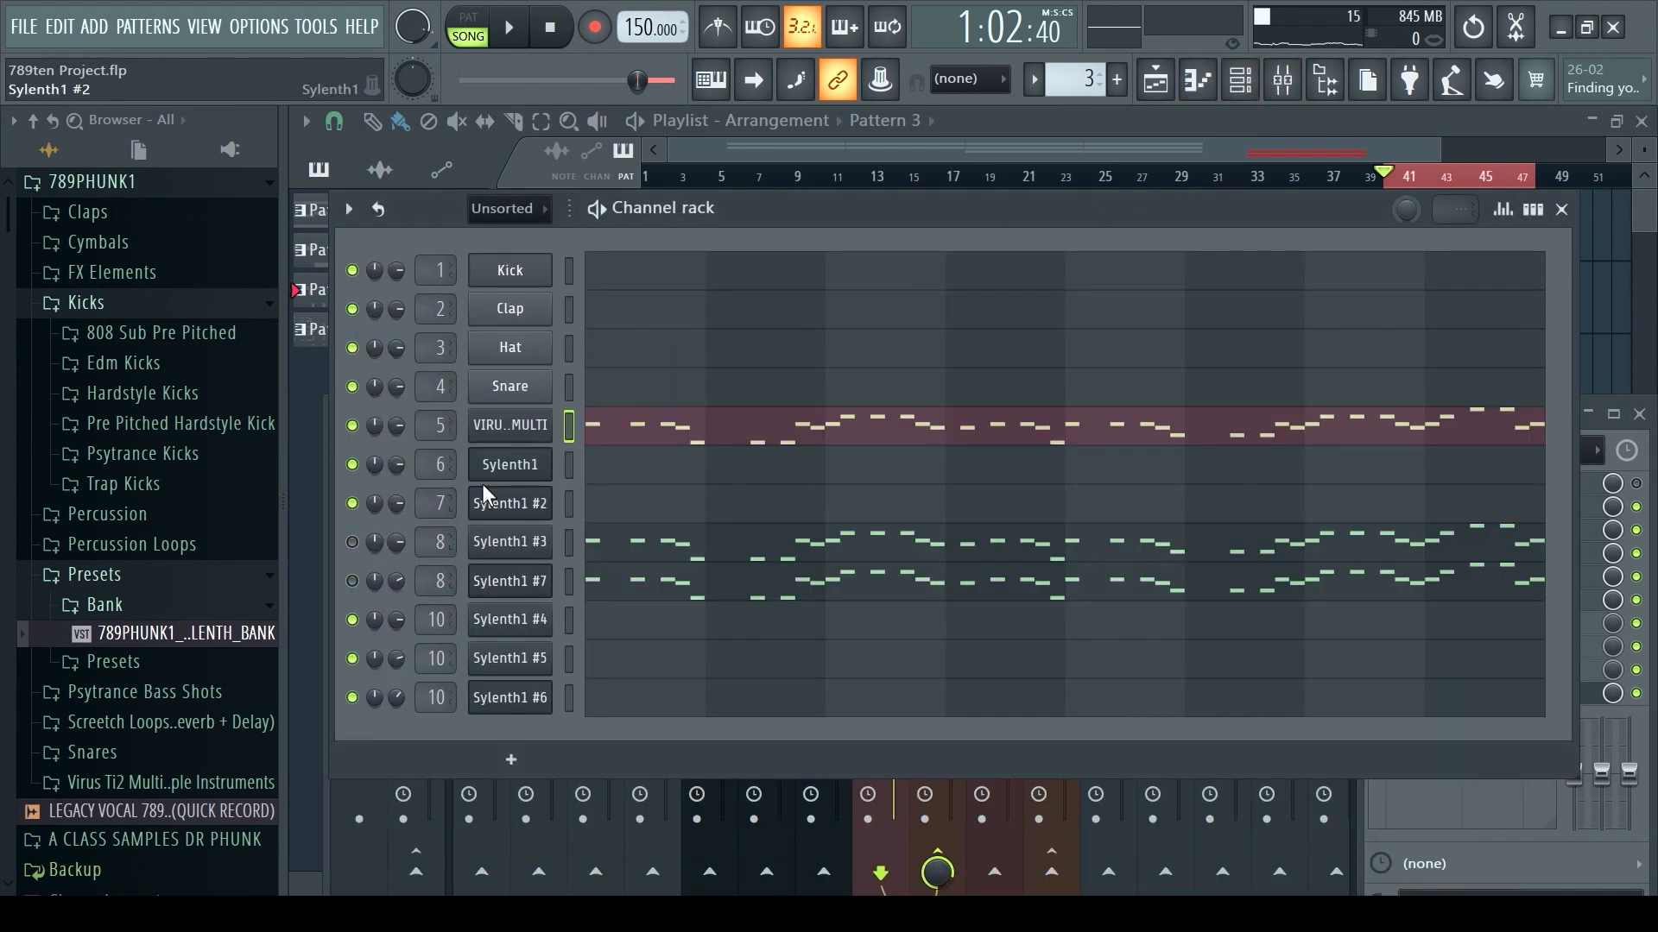
- Open the VIRUS TI MULTI instrument and route it to mixer track 8, SQUARELEAD GAAF!
{"action": "left_click", "coordinate": [536, 425]}
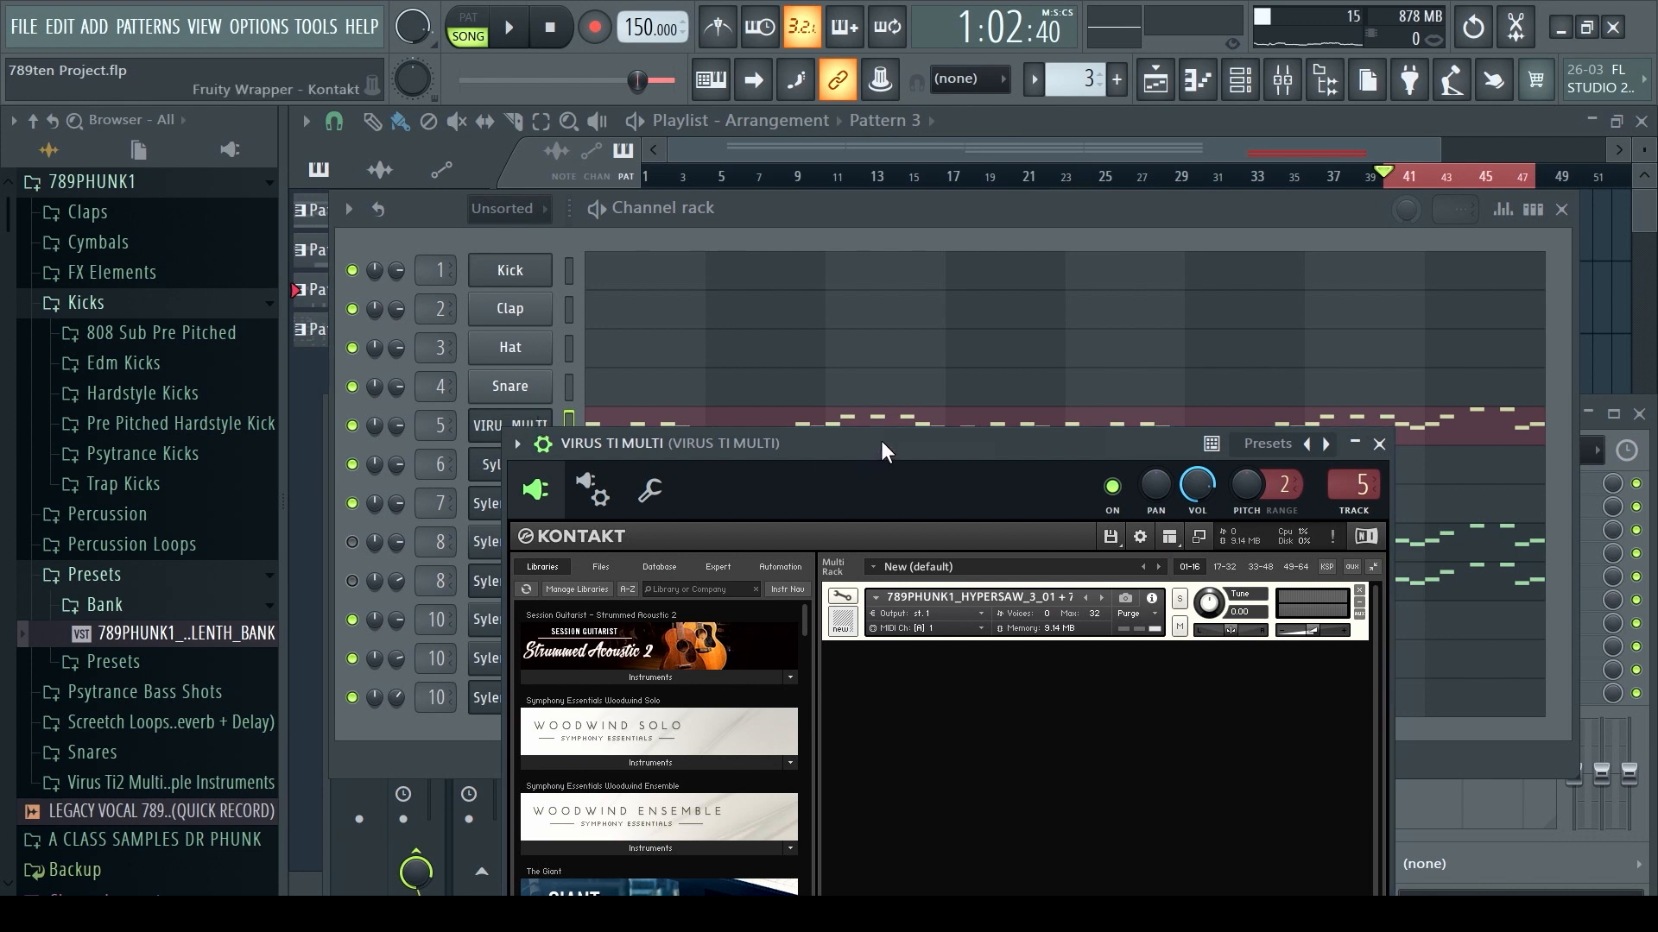
{"action": "left_click_drag", "start_coordinate": [880, 442], "coordinate": [893, 363]}
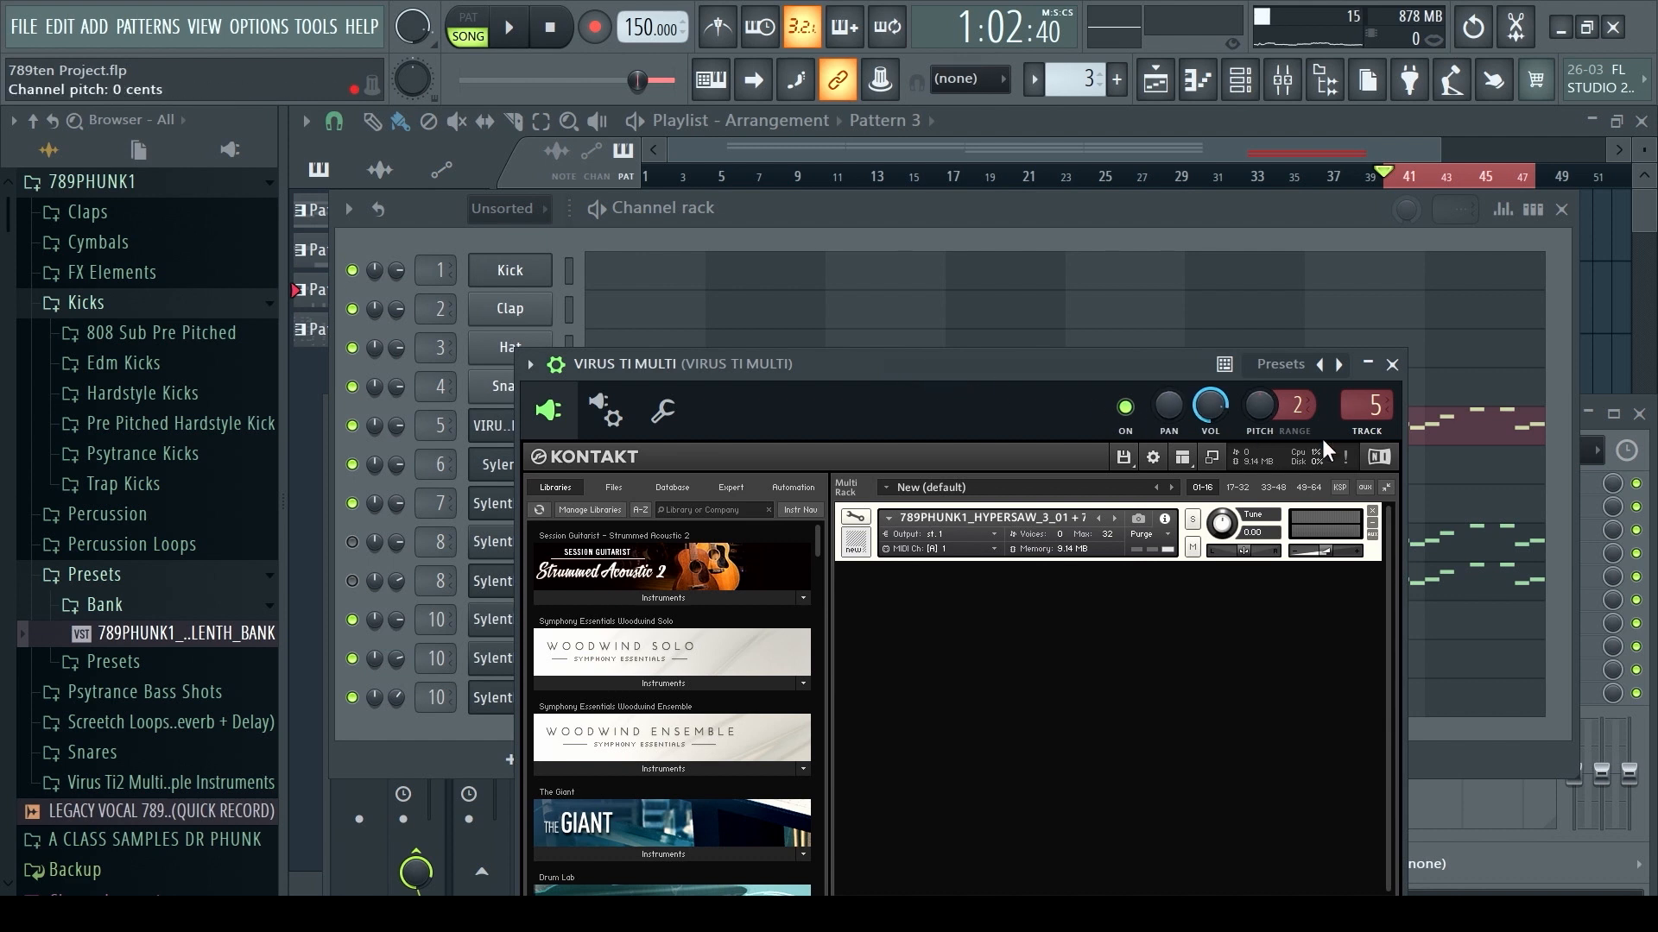
{"action": "double_click", "coordinate": [1376, 401]}
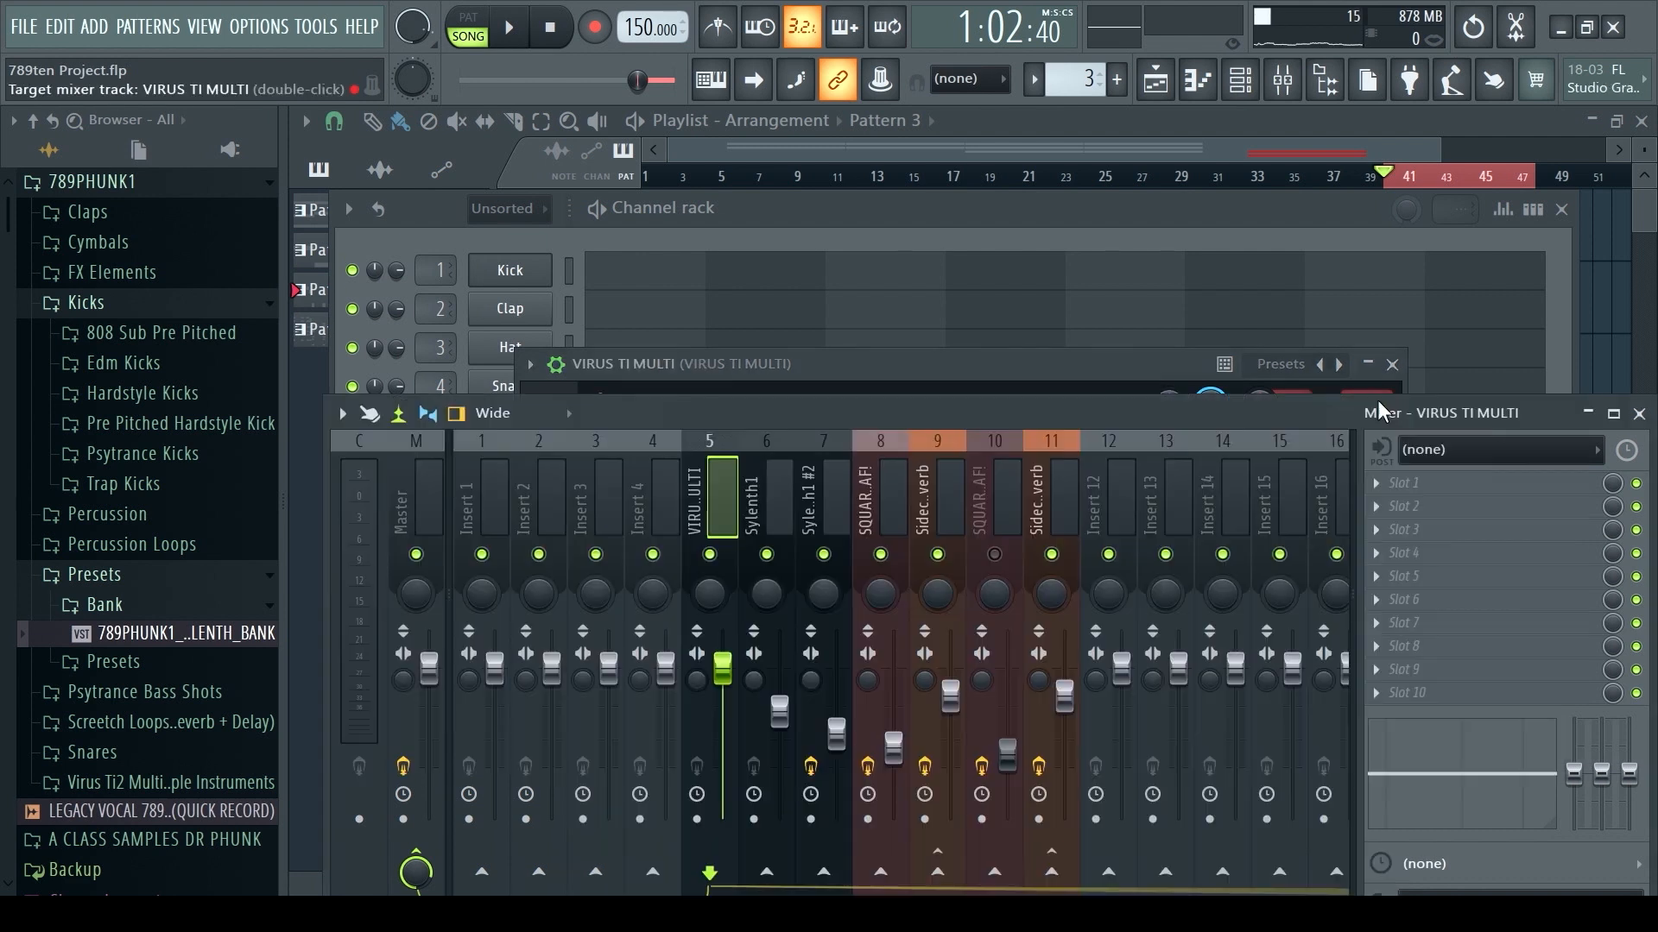
{"action": "left_click", "coordinate": [1098, 365]}
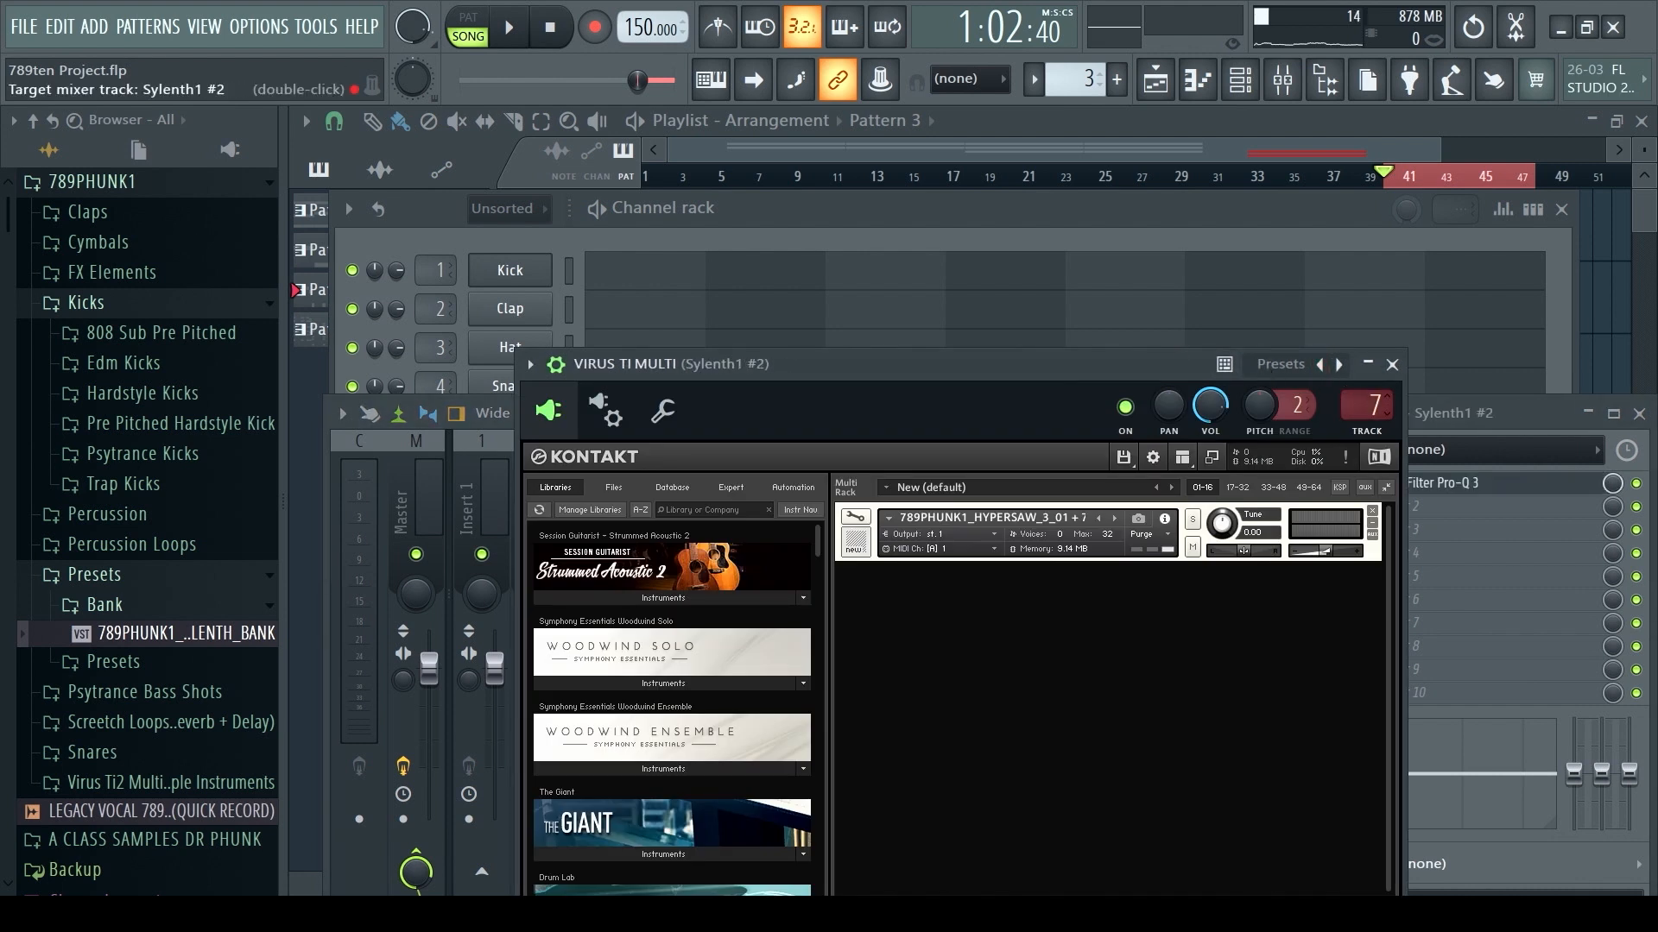
{"action": "scroll", "coordinate": [1372, 404], "scroll_direction": "up", "scroll_amount": 1}
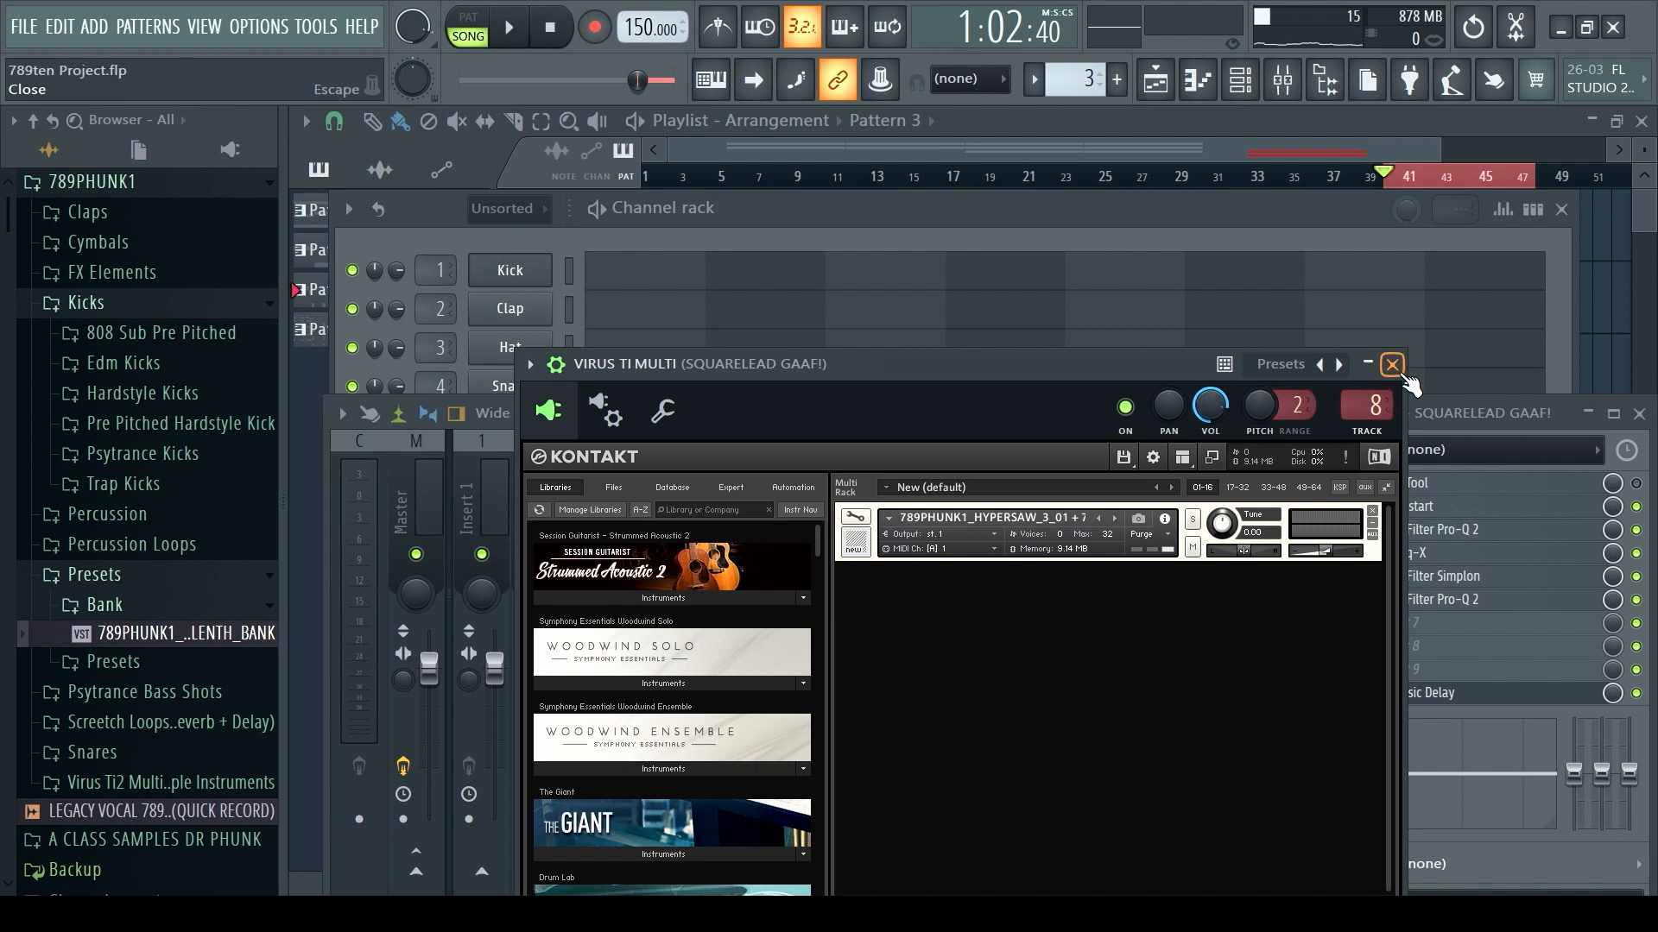
- Switch to pattern playback and transpose all the VIRUS TI MULTI notes down two octaves in the piano roll, auditioning the result
{"action": "left_click", "coordinate": [1392, 365]}
{"action": "left_click", "coordinate": [897, 241]}
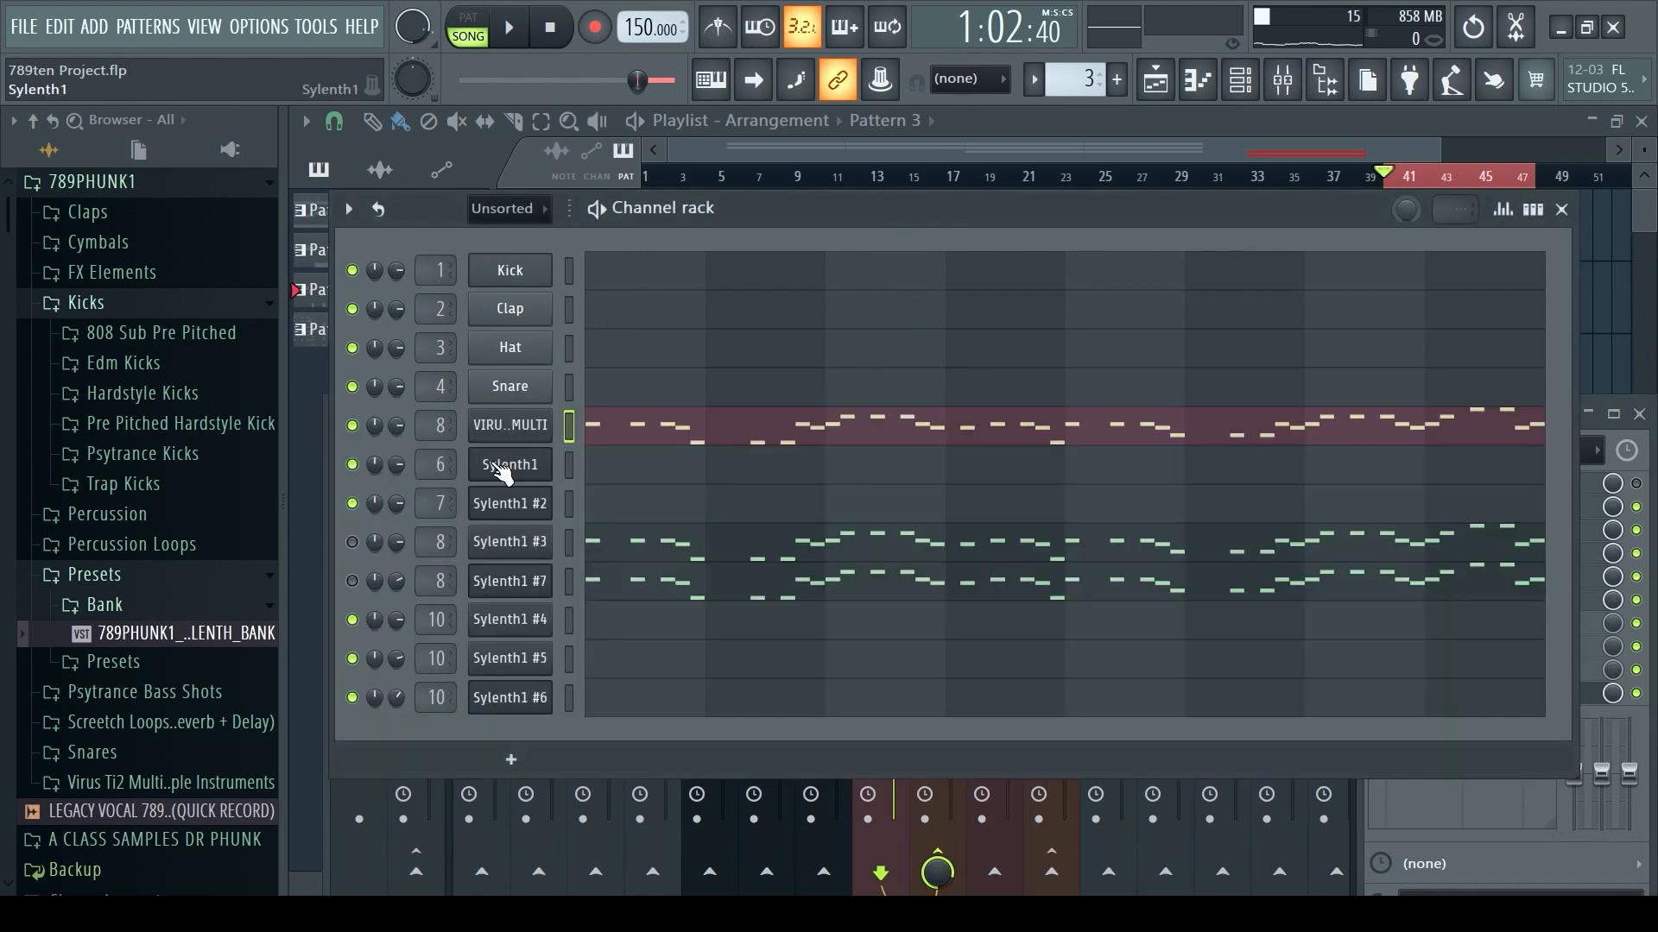
{"action": "left_click", "coordinate": [500, 30]}
{"action": "left_click", "coordinate": [663, 443]}
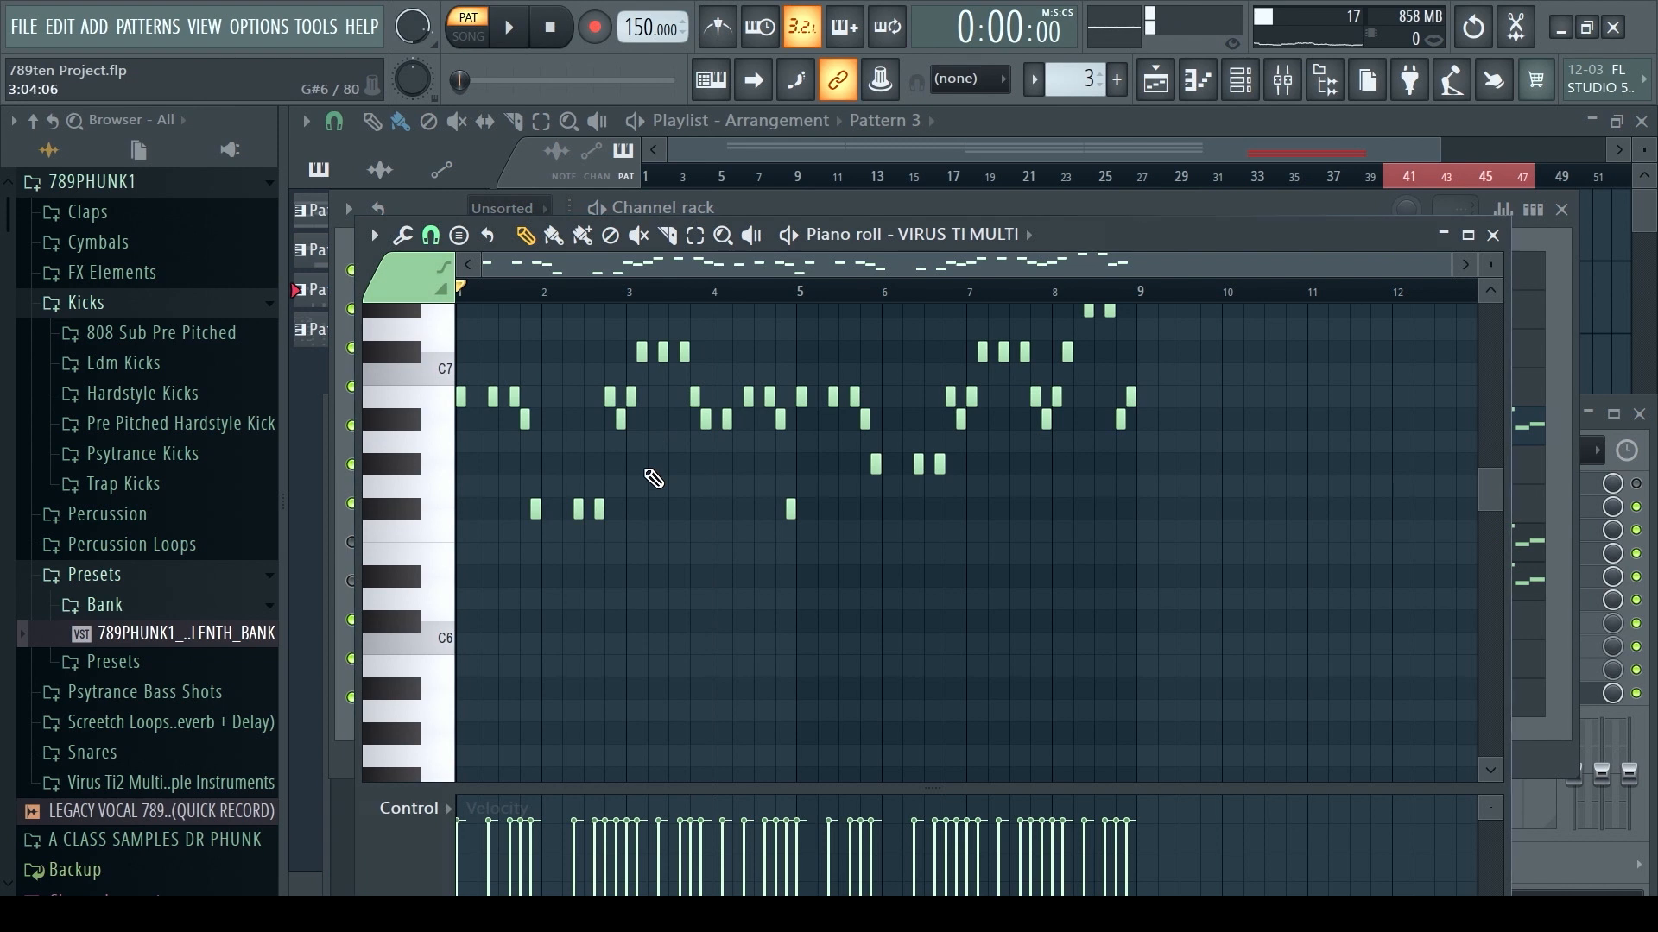
{"action": "key", "text": "ctrl+a"}
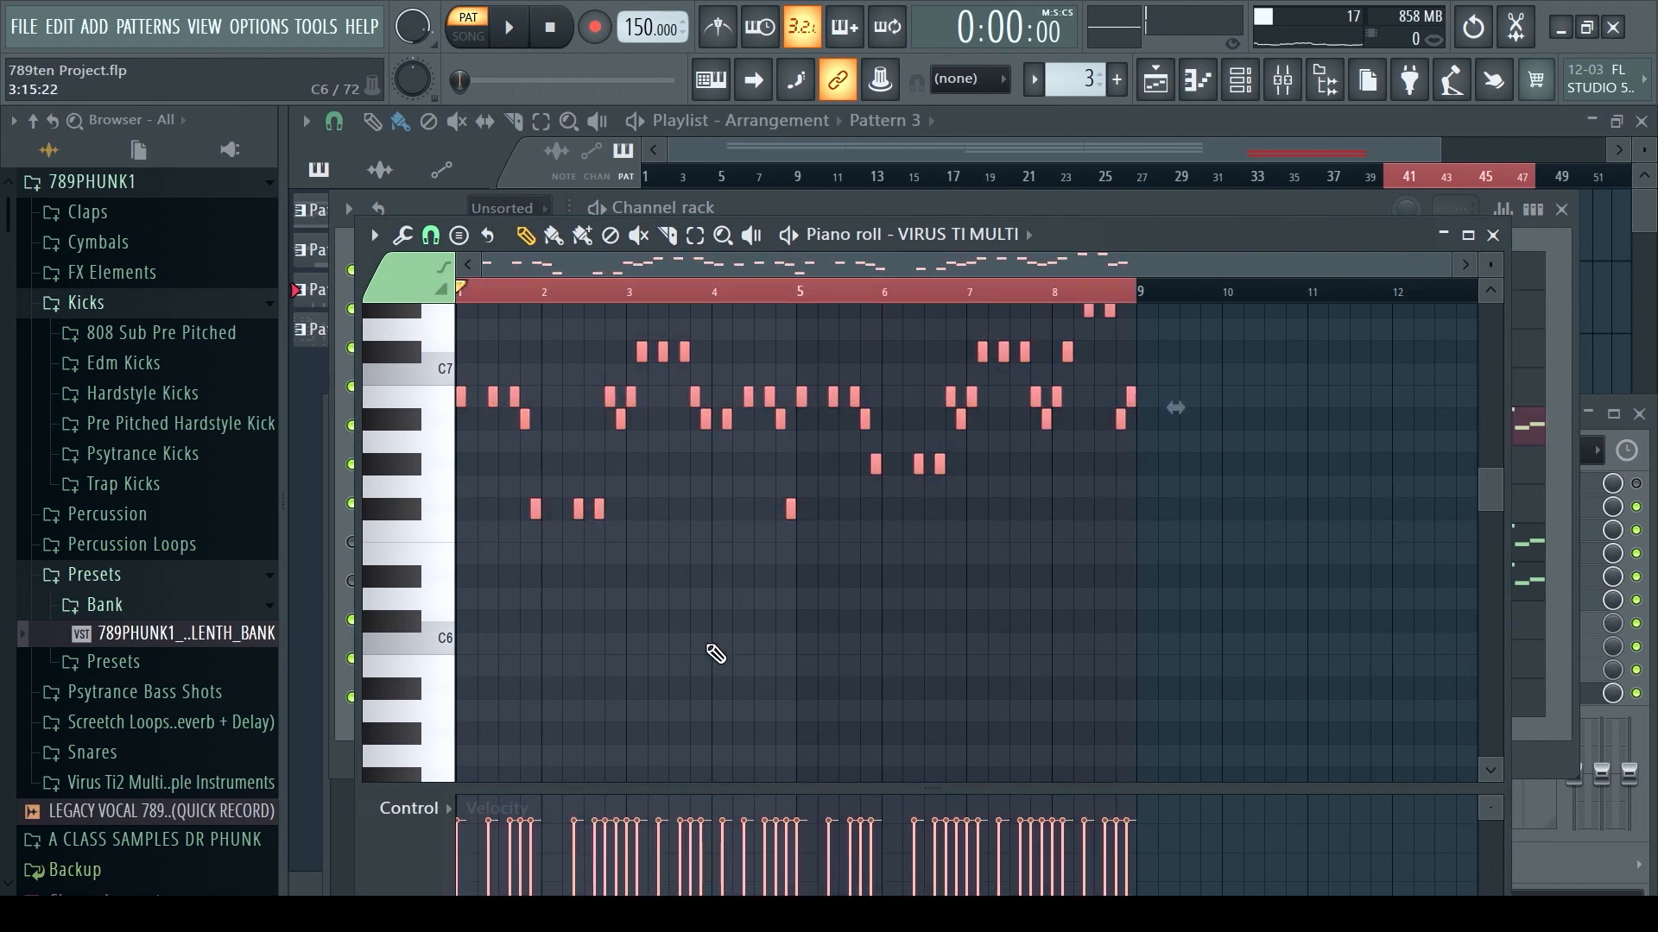
{"action": "key", "text": "space"}
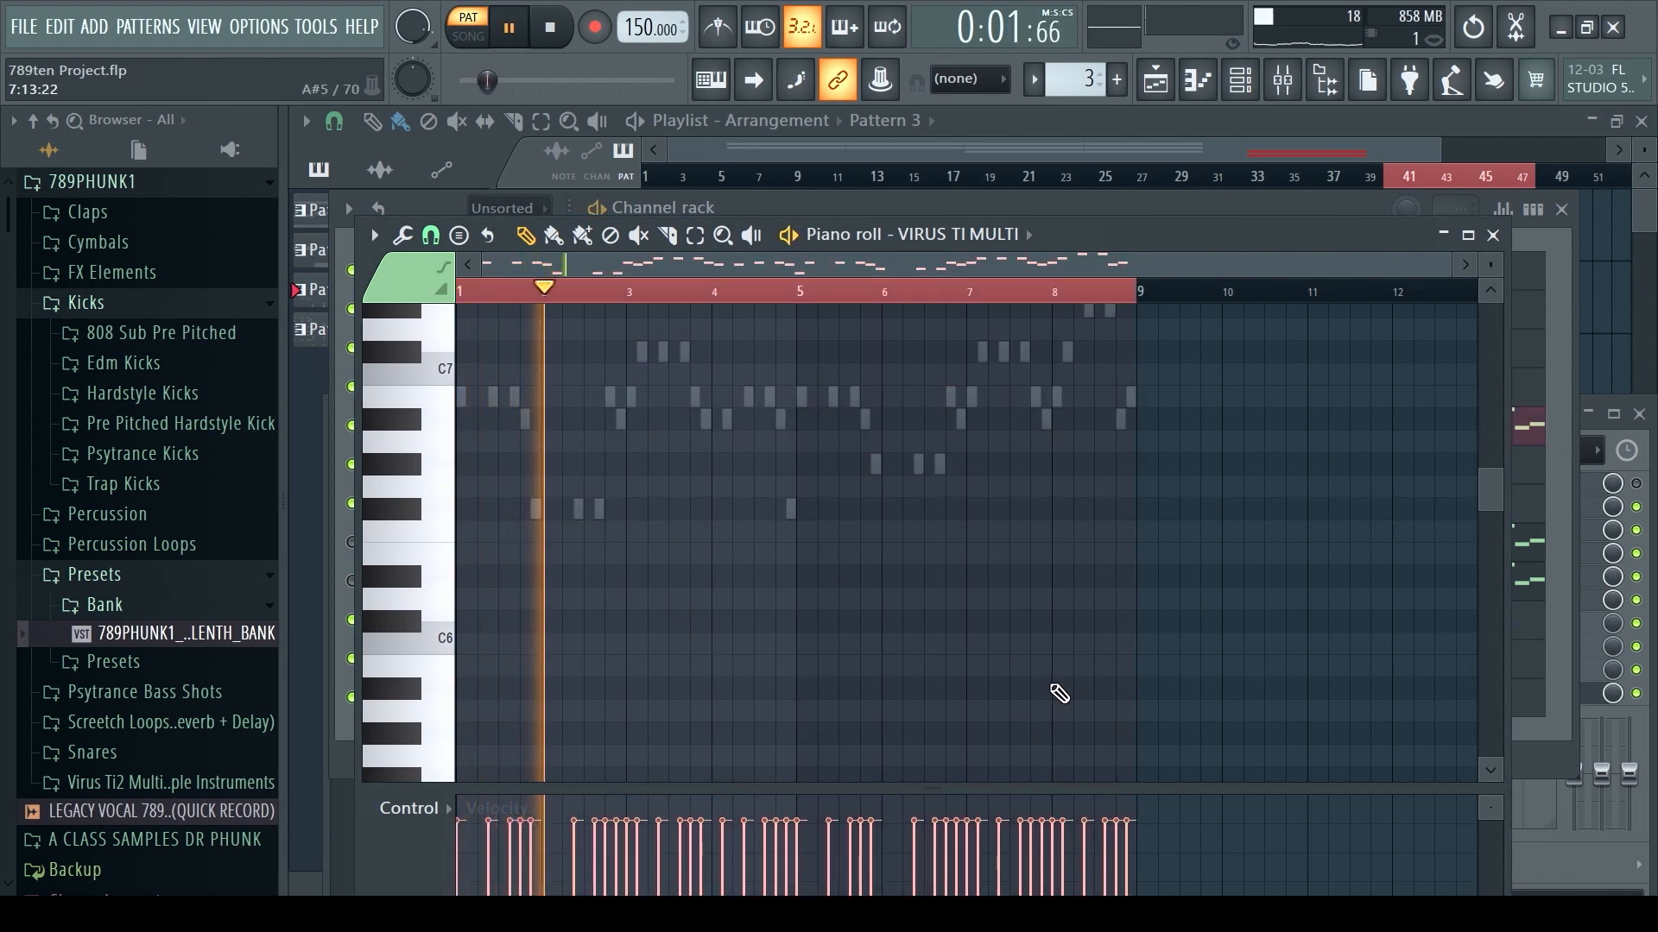
{"action": "key", "text": "ctrl+a"}
{"action": "key", "text": "ctrl+Down"}
{"action": "key", "text": "space"}
{"action": "key", "text": "Delete"}
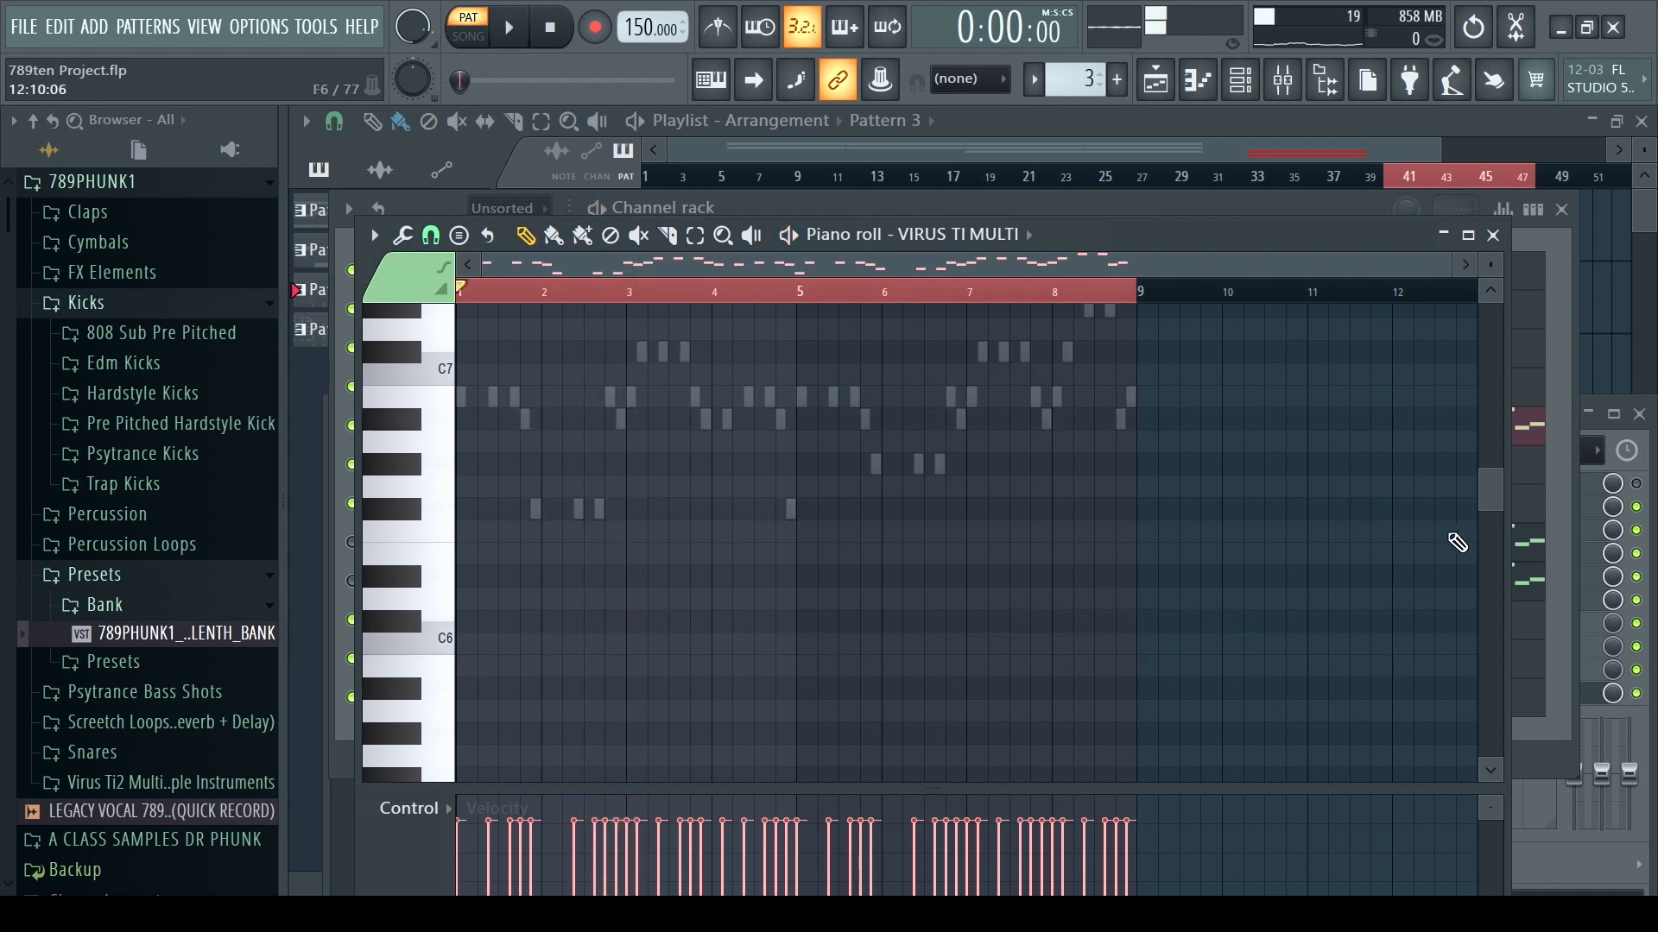
- Lower all the VIRUS TI MULTI notes by one more octave and play the pattern
{"action": "left_click_drag", "start_coordinate": [1482, 492], "coordinate": [1490, 549]}
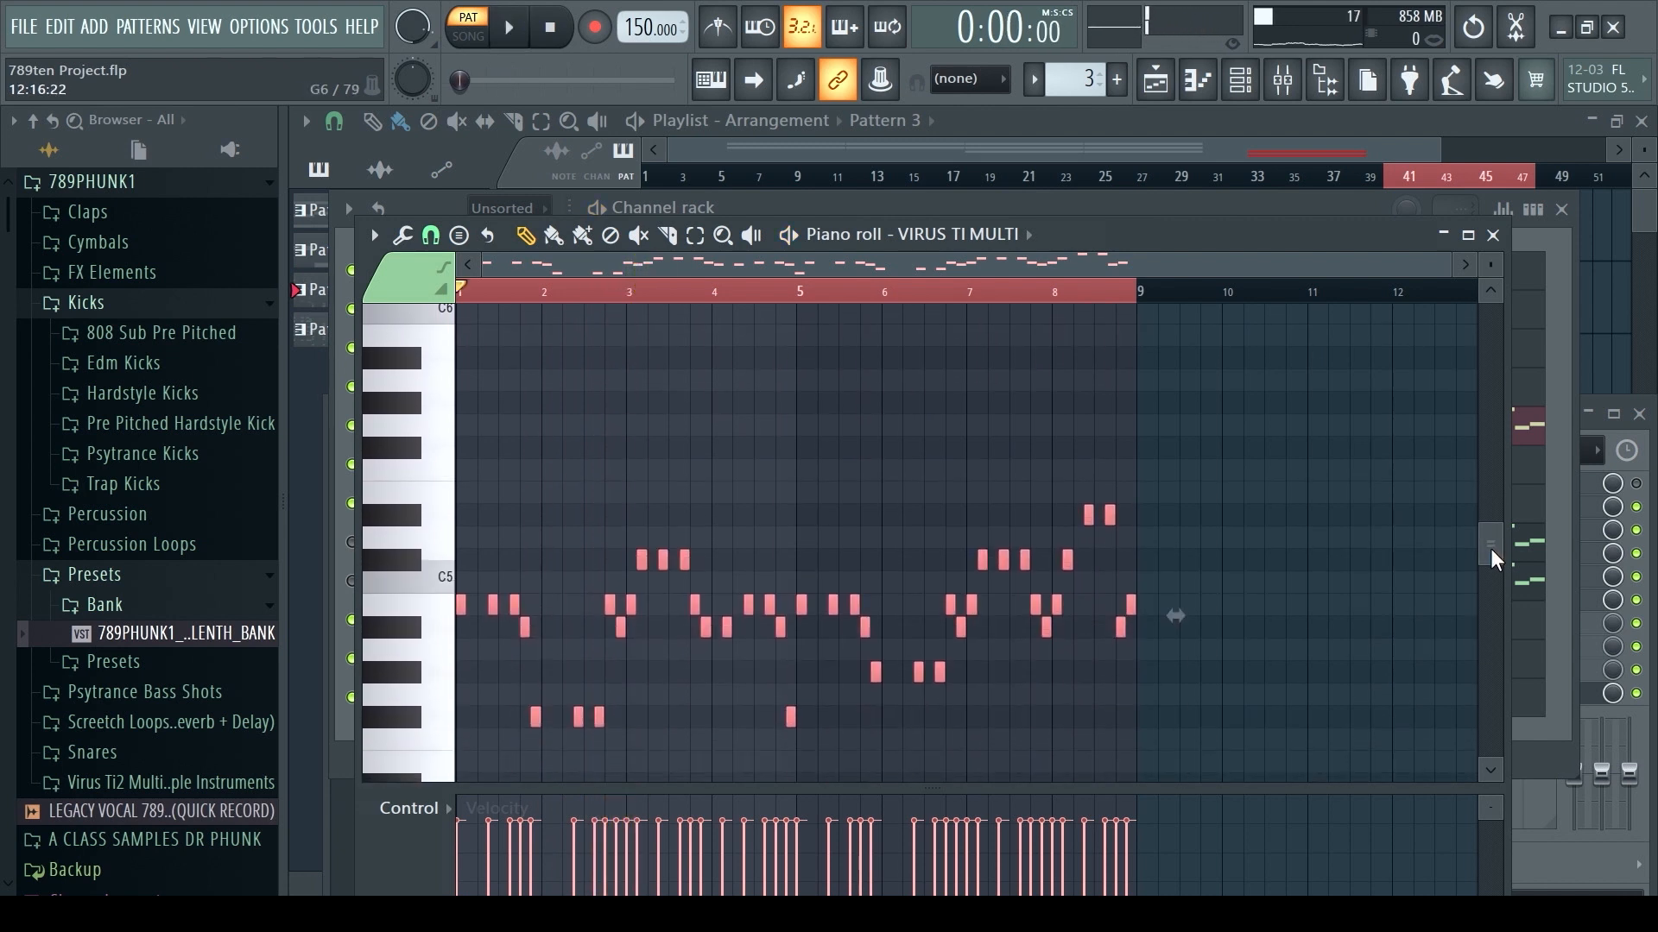
{"action": "key", "text": "ctrl+Down"}
{"action": "key", "text": "space"}
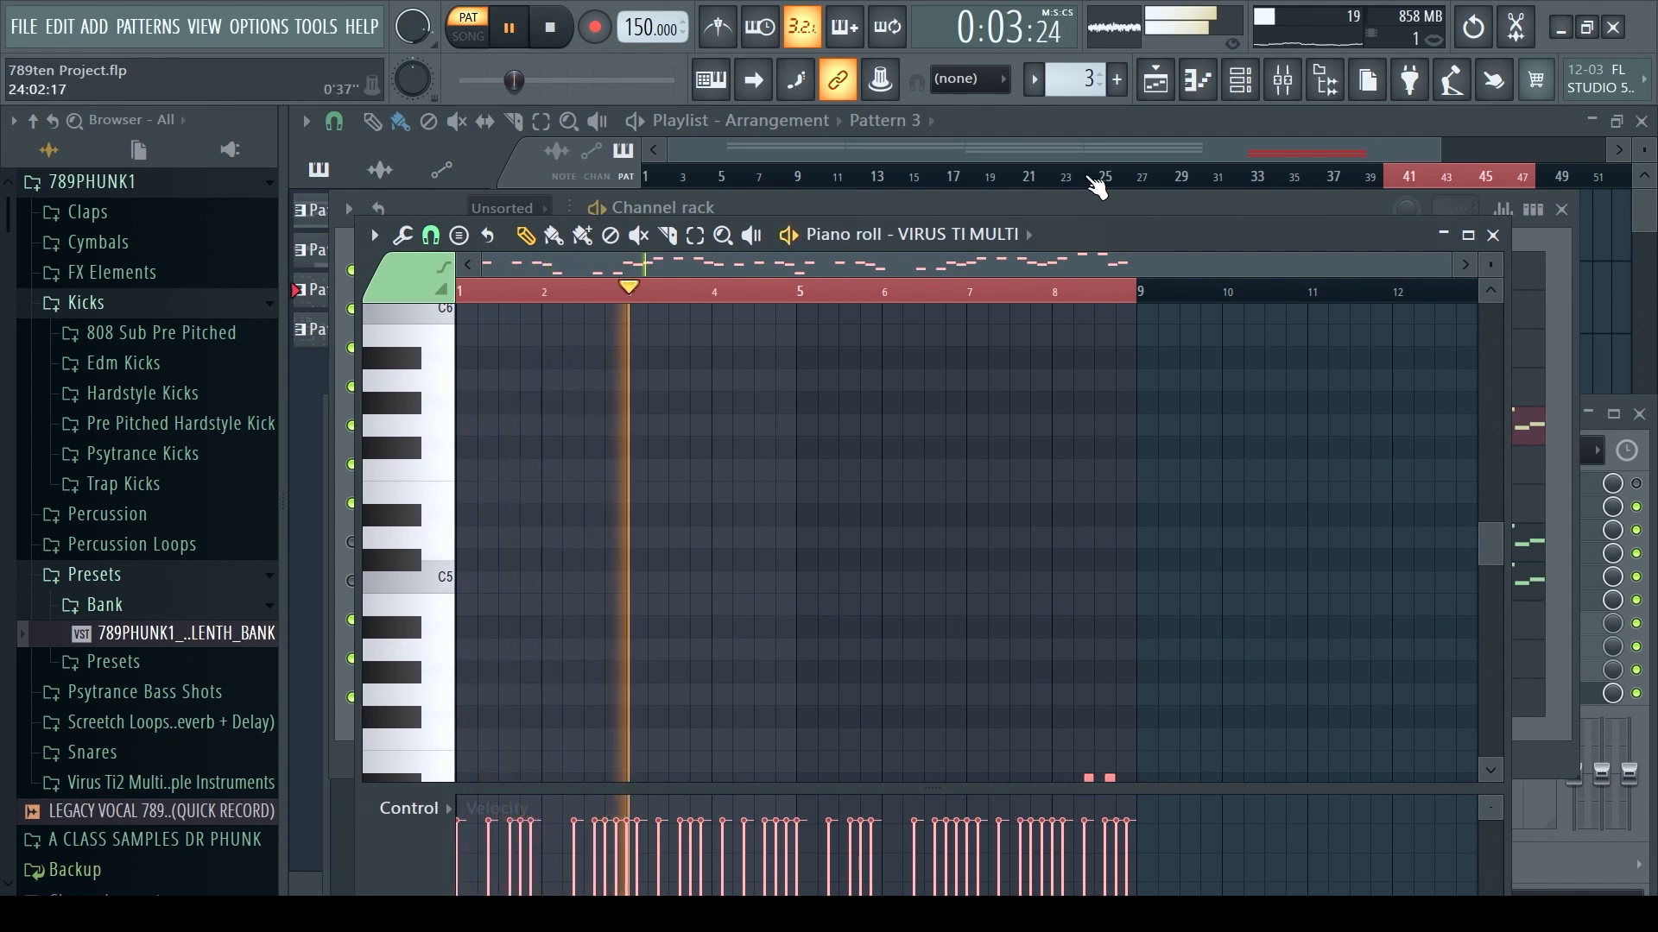
- Check the VIRUS TI MULTI instrument while the pattern plays, and close its window
{"action": "left_click", "coordinate": [1240, 79]}
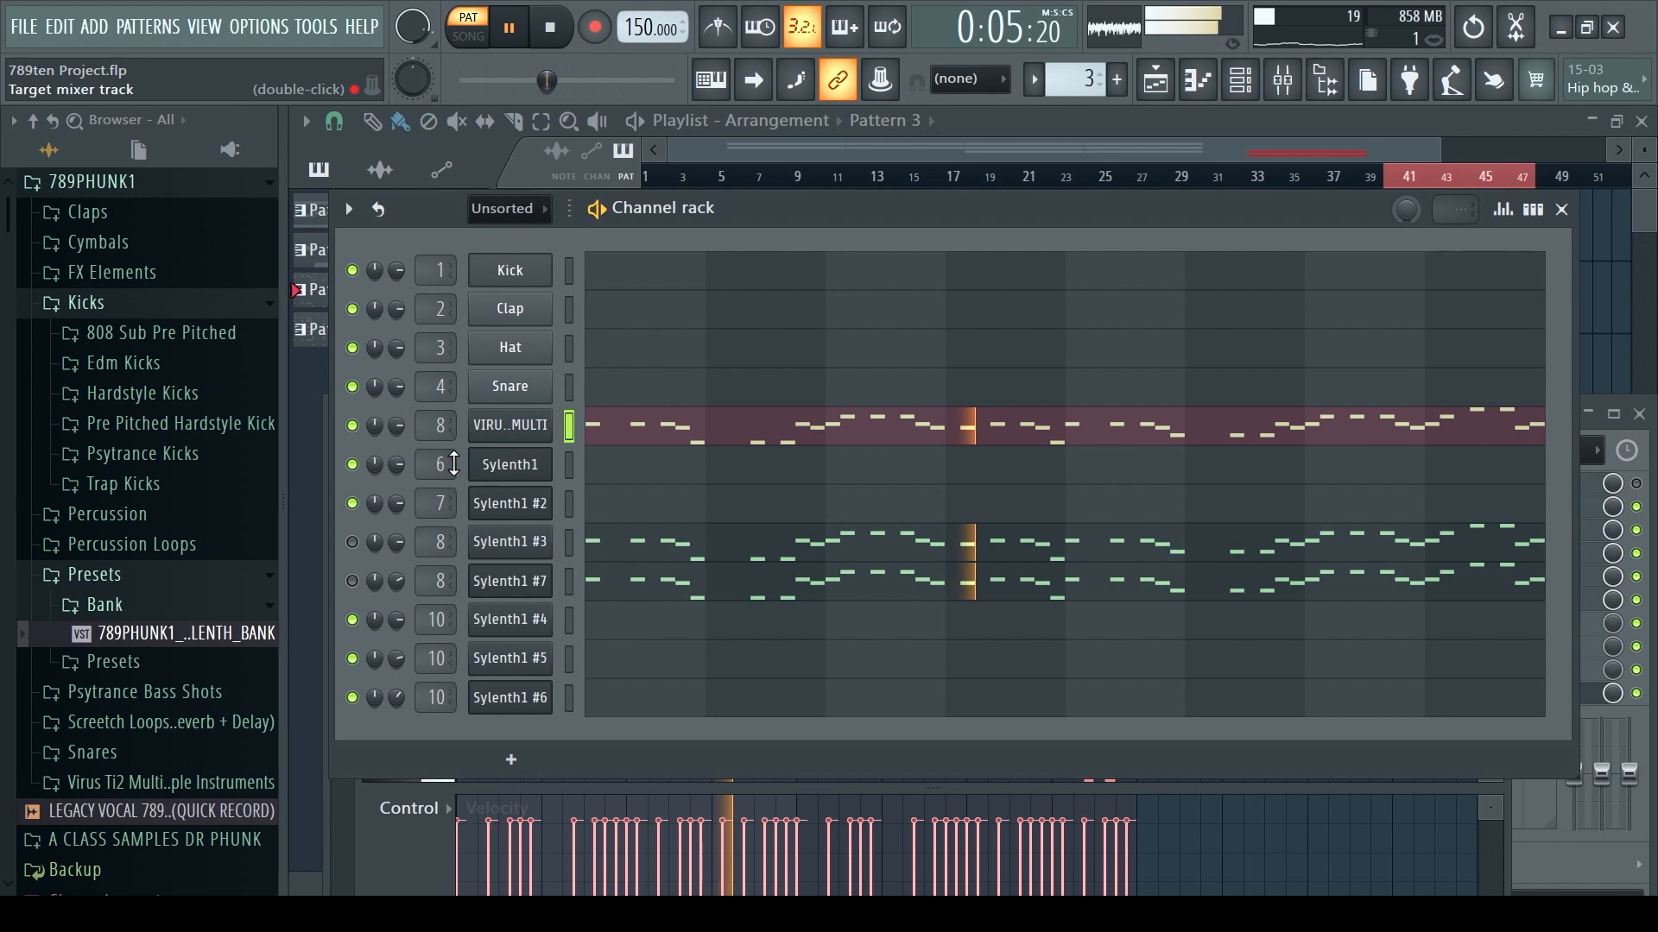
{"action": "left_click", "coordinate": [518, 427]}
{"action": "left_click_drag", "start_coordinate": [897, 374], "coordinate": [938, 298]}
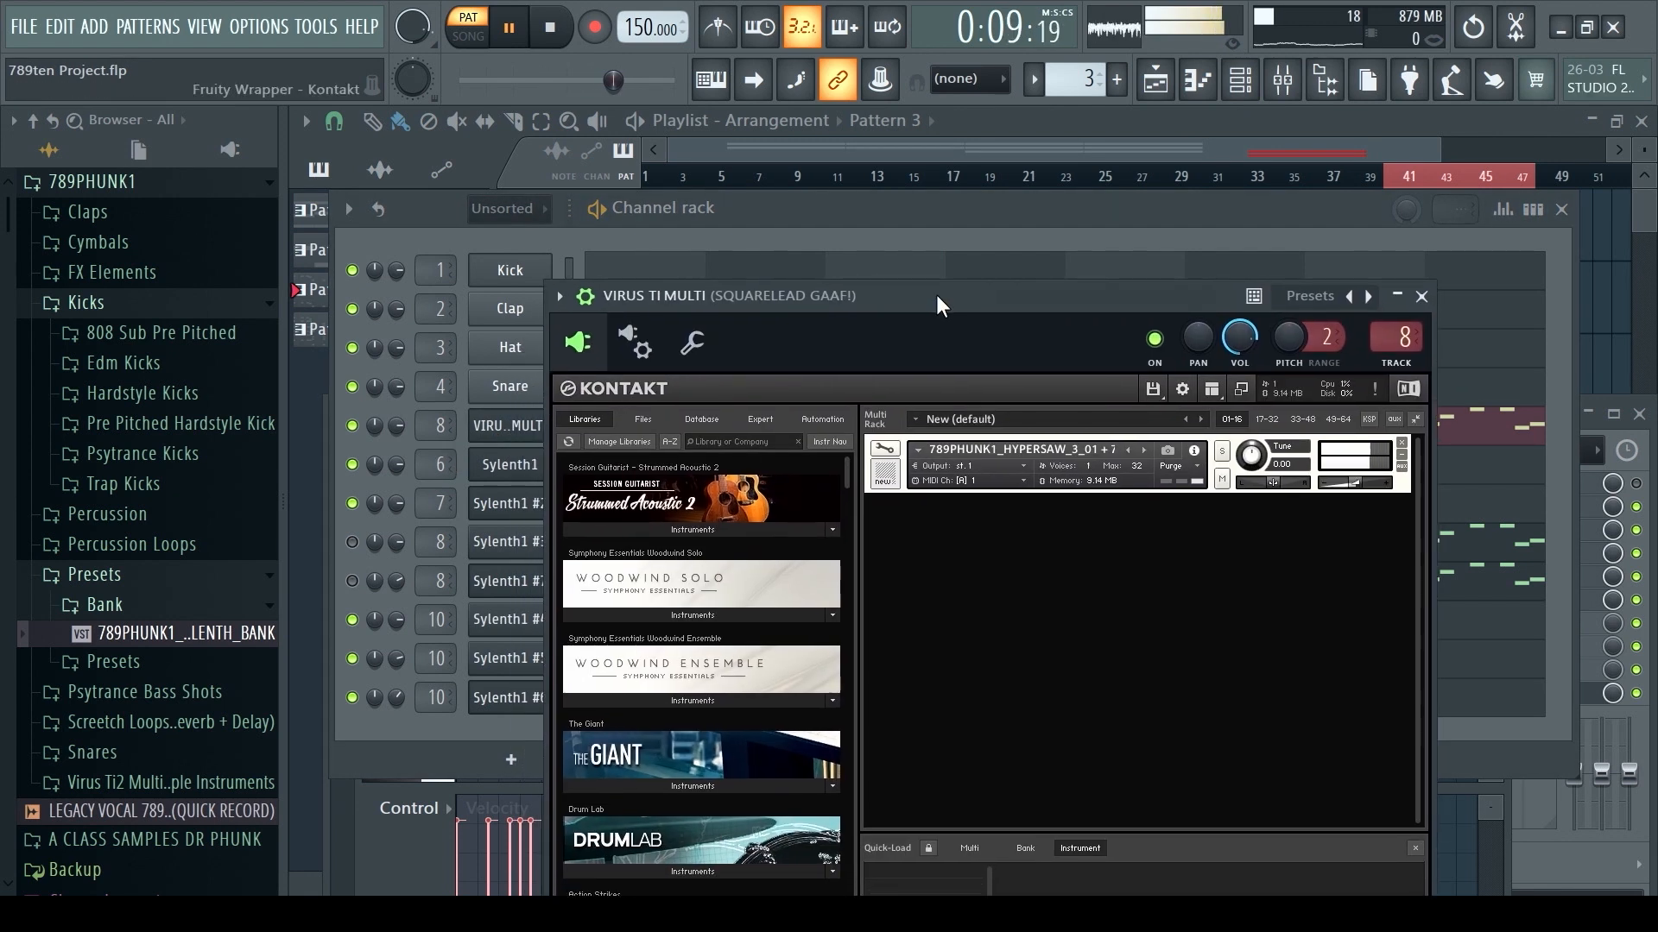
{"action": "left_click", "coordinate": [1421, 296]}
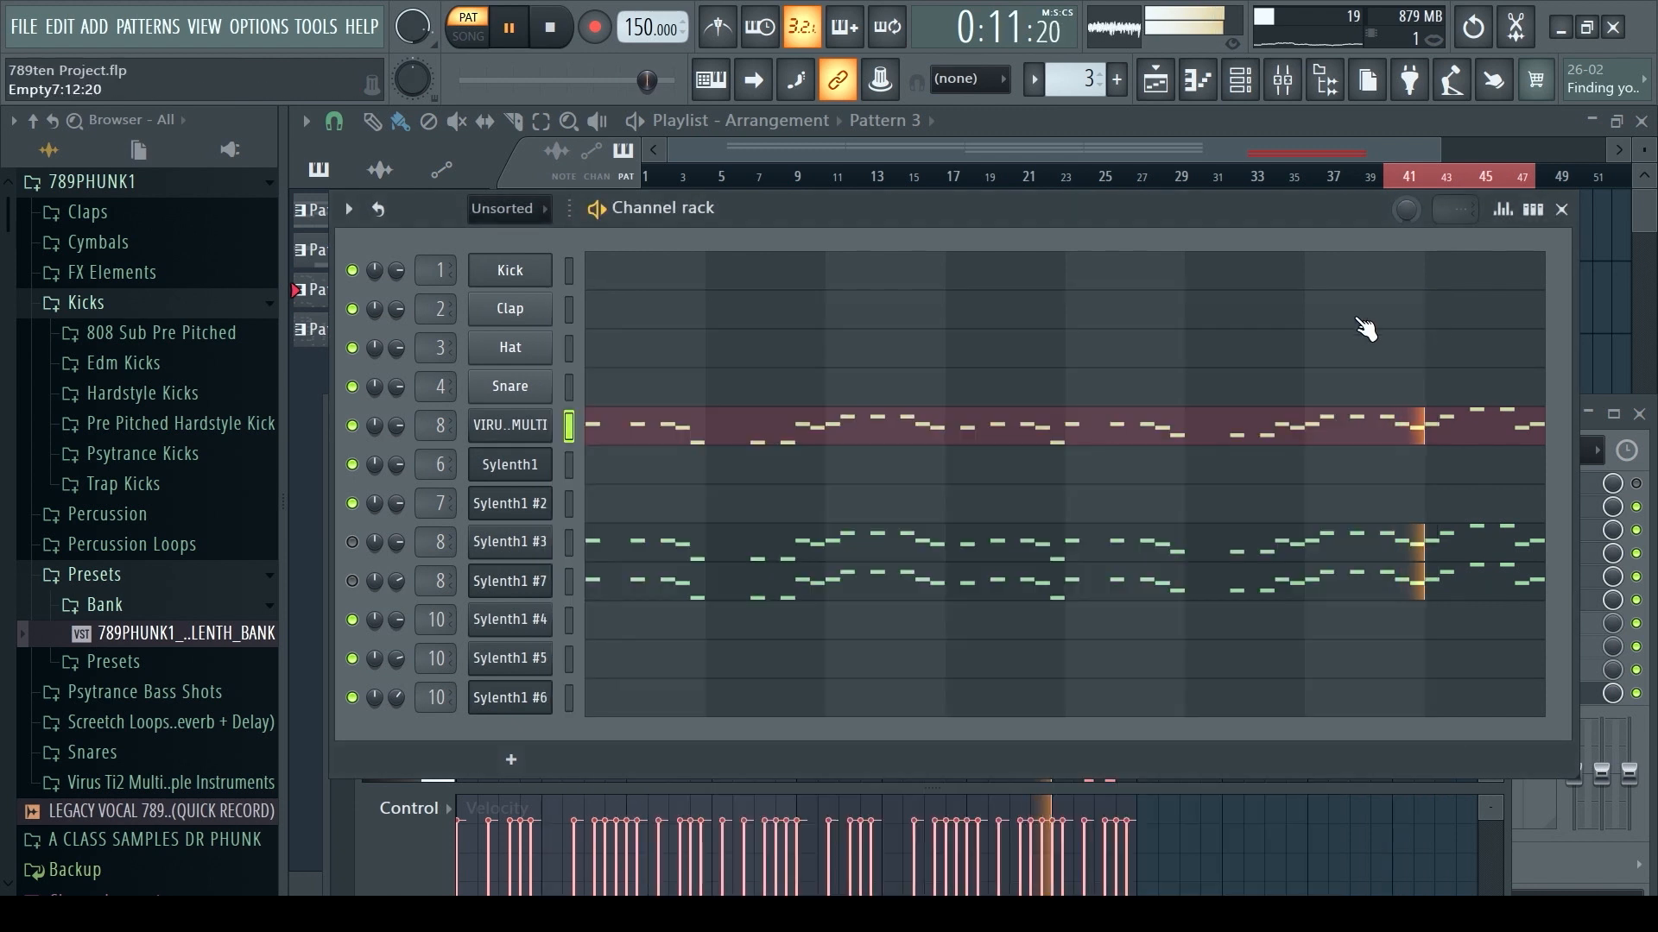
- Unmute the Sylenth1 #3 and #7 channels and lower the channel volume of Sylenth1 #7 to 51%
{"action": "left_click", "coordinate": [352, 581]}
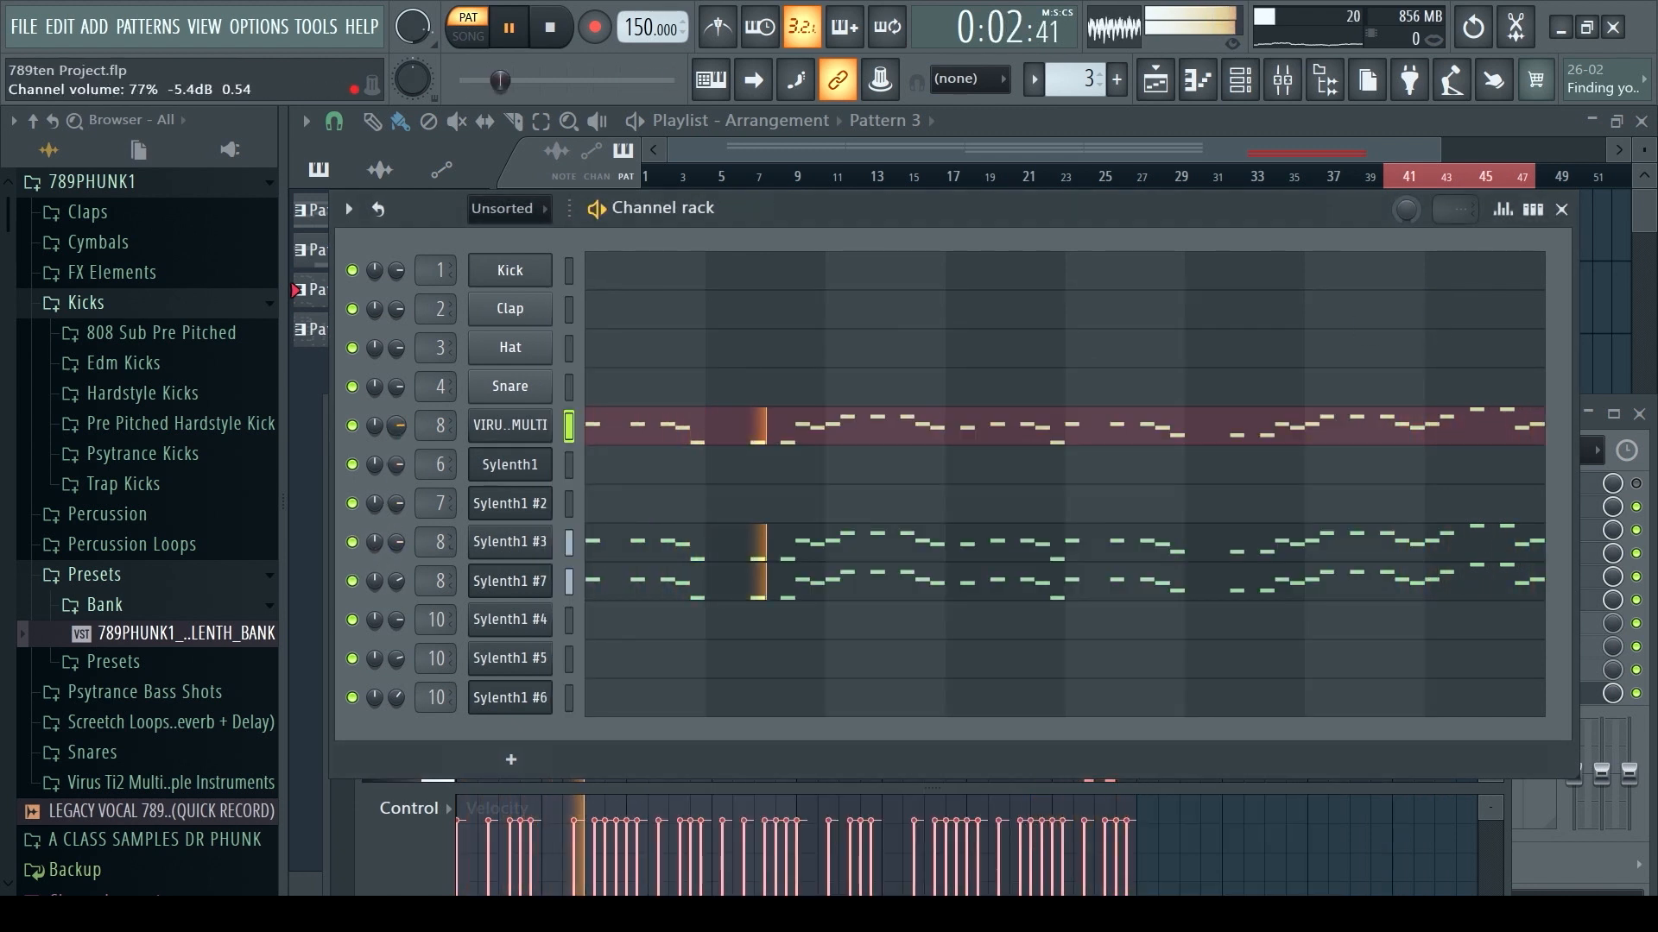
{"action": "left_click_drag", "start_coordinate": [396, 581], "coordinate": [397, 617]}
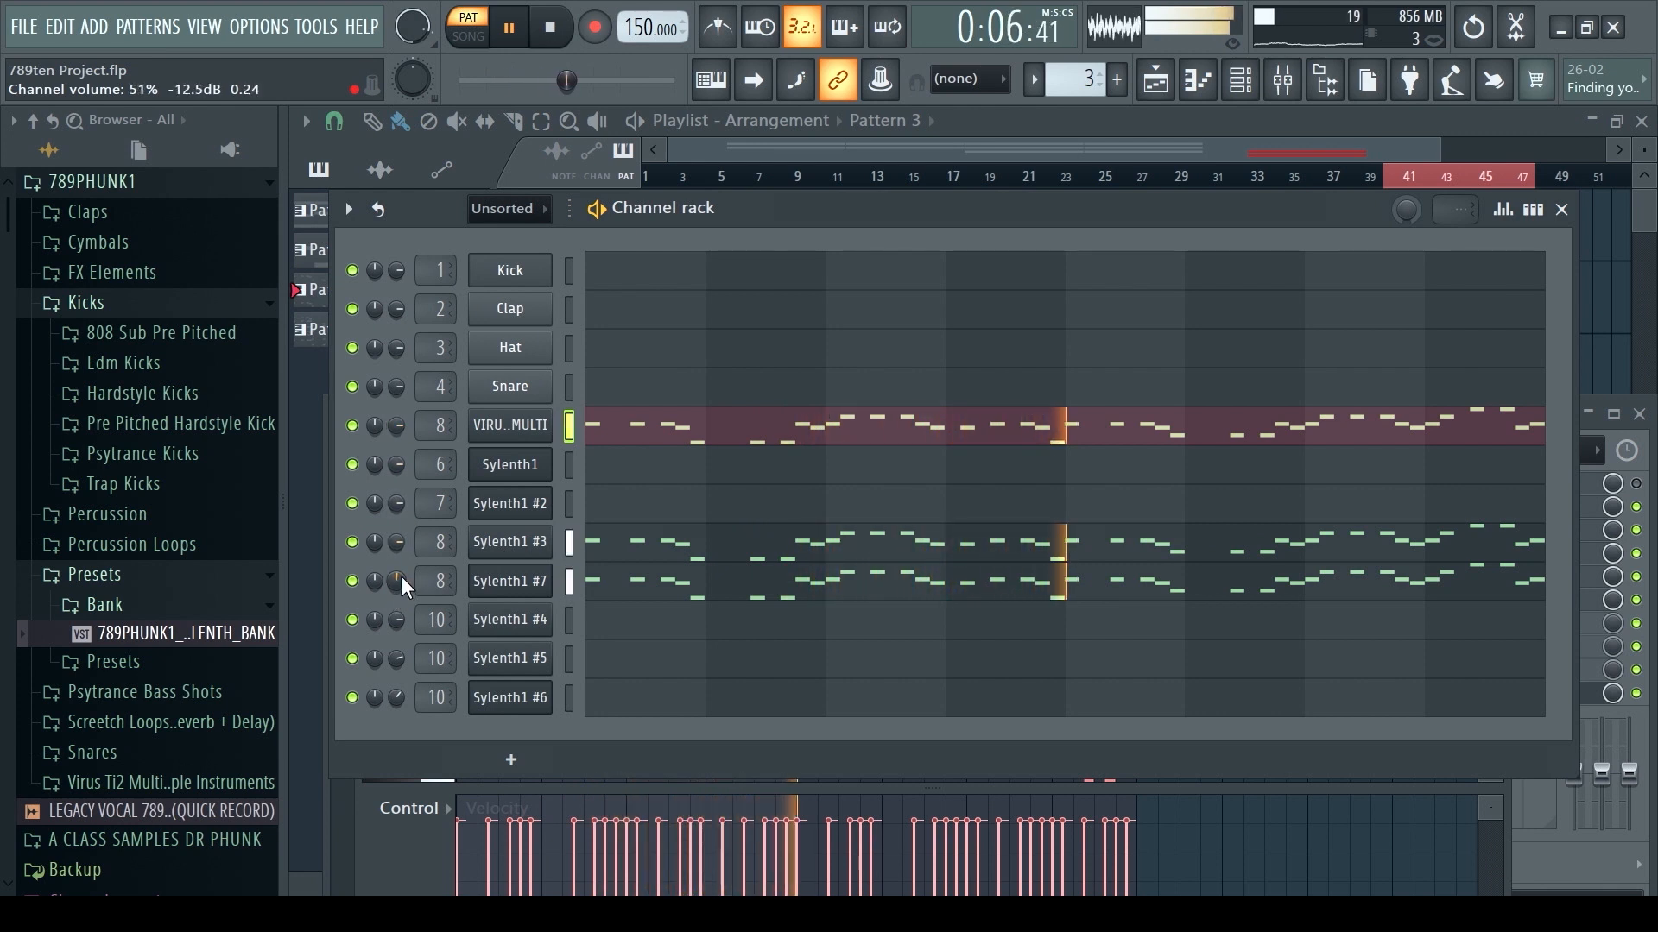
{"action": "key", "text": "space"}
- Clone the Sylenth1 #7 channel
{"action": "right_click", "coordinate": [535, 596]}
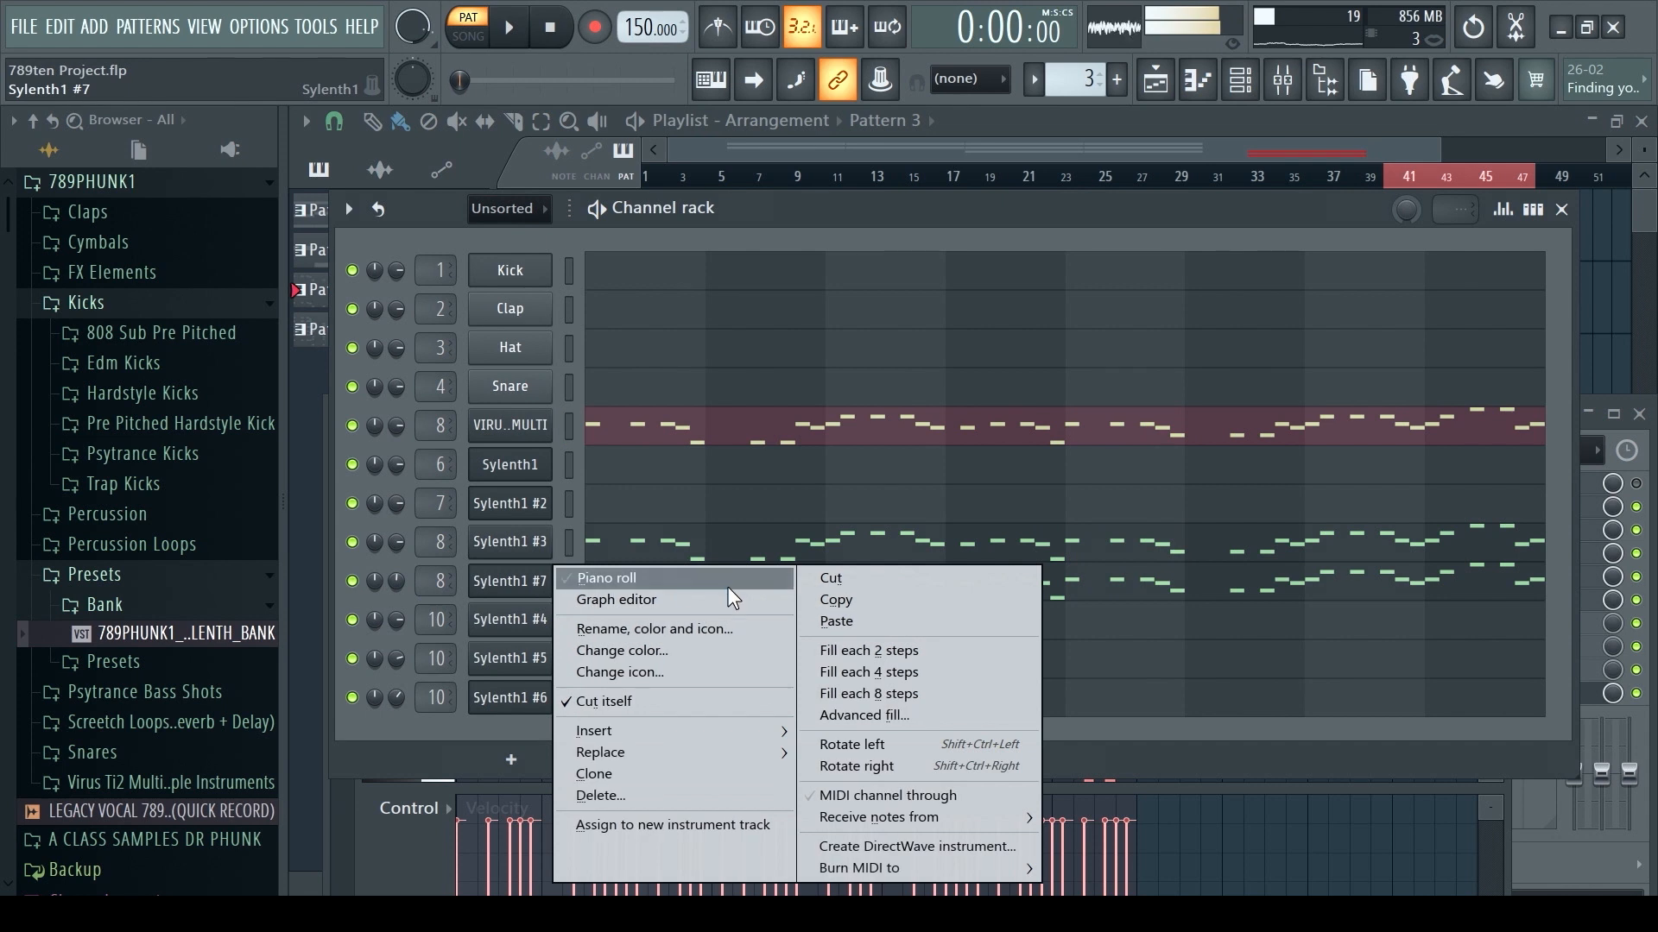
{"action": "key", "text": "Escape"}
{"action": "right_click", "coordinate": [535, 587]}
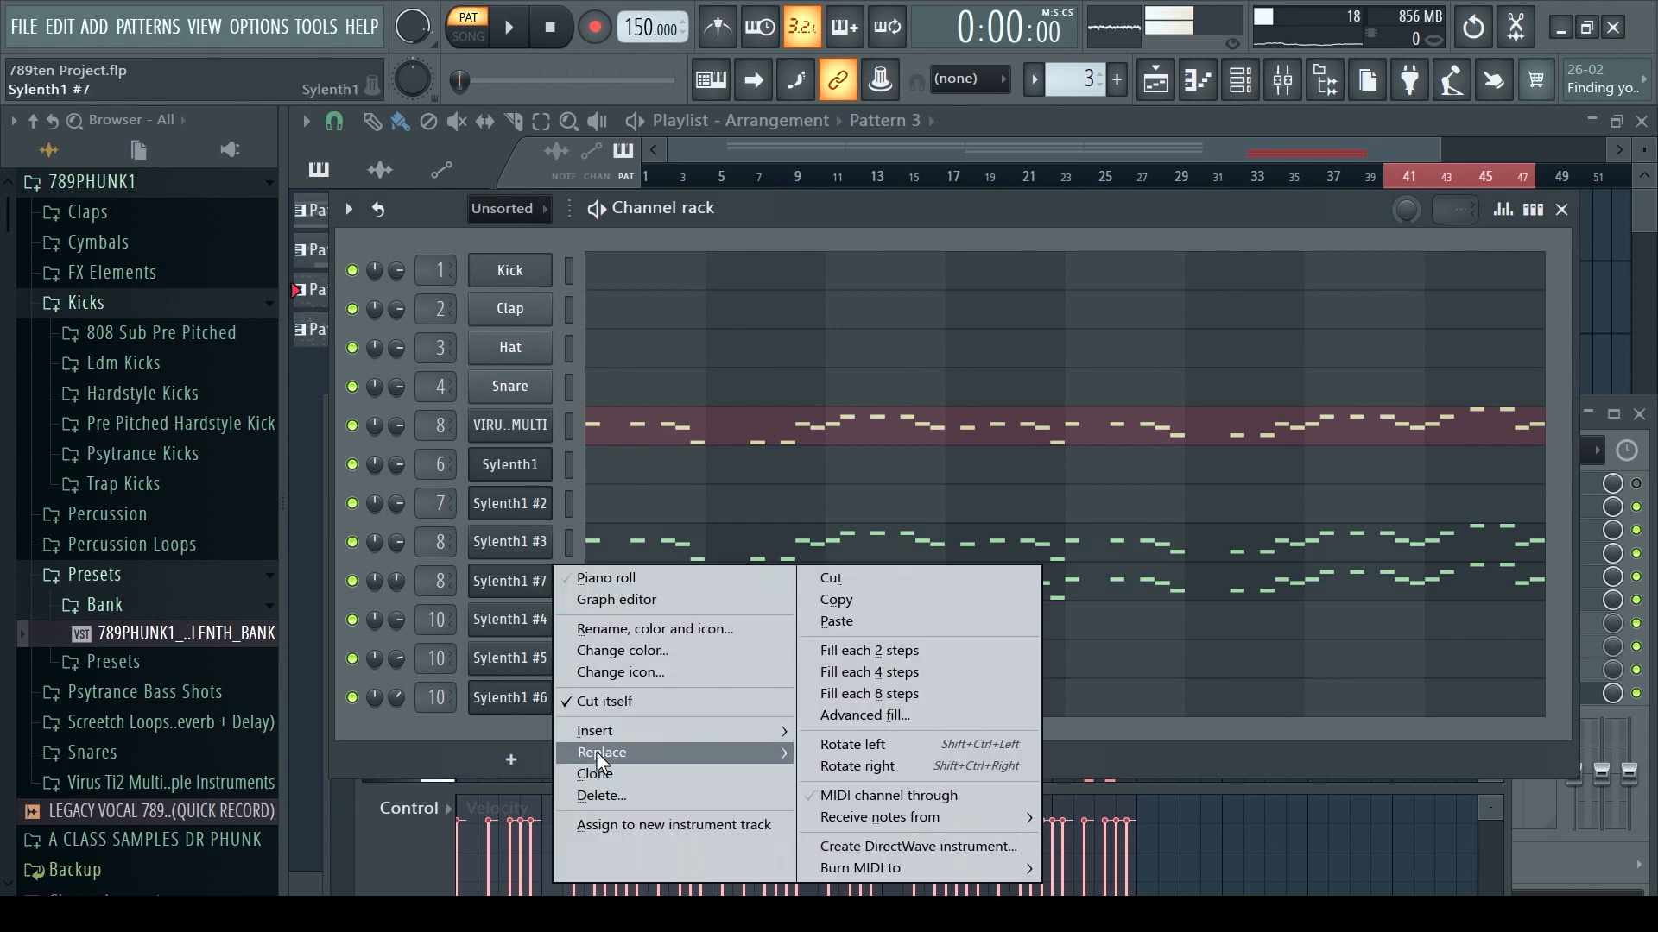
{"action": "key", "text": "Escape"}
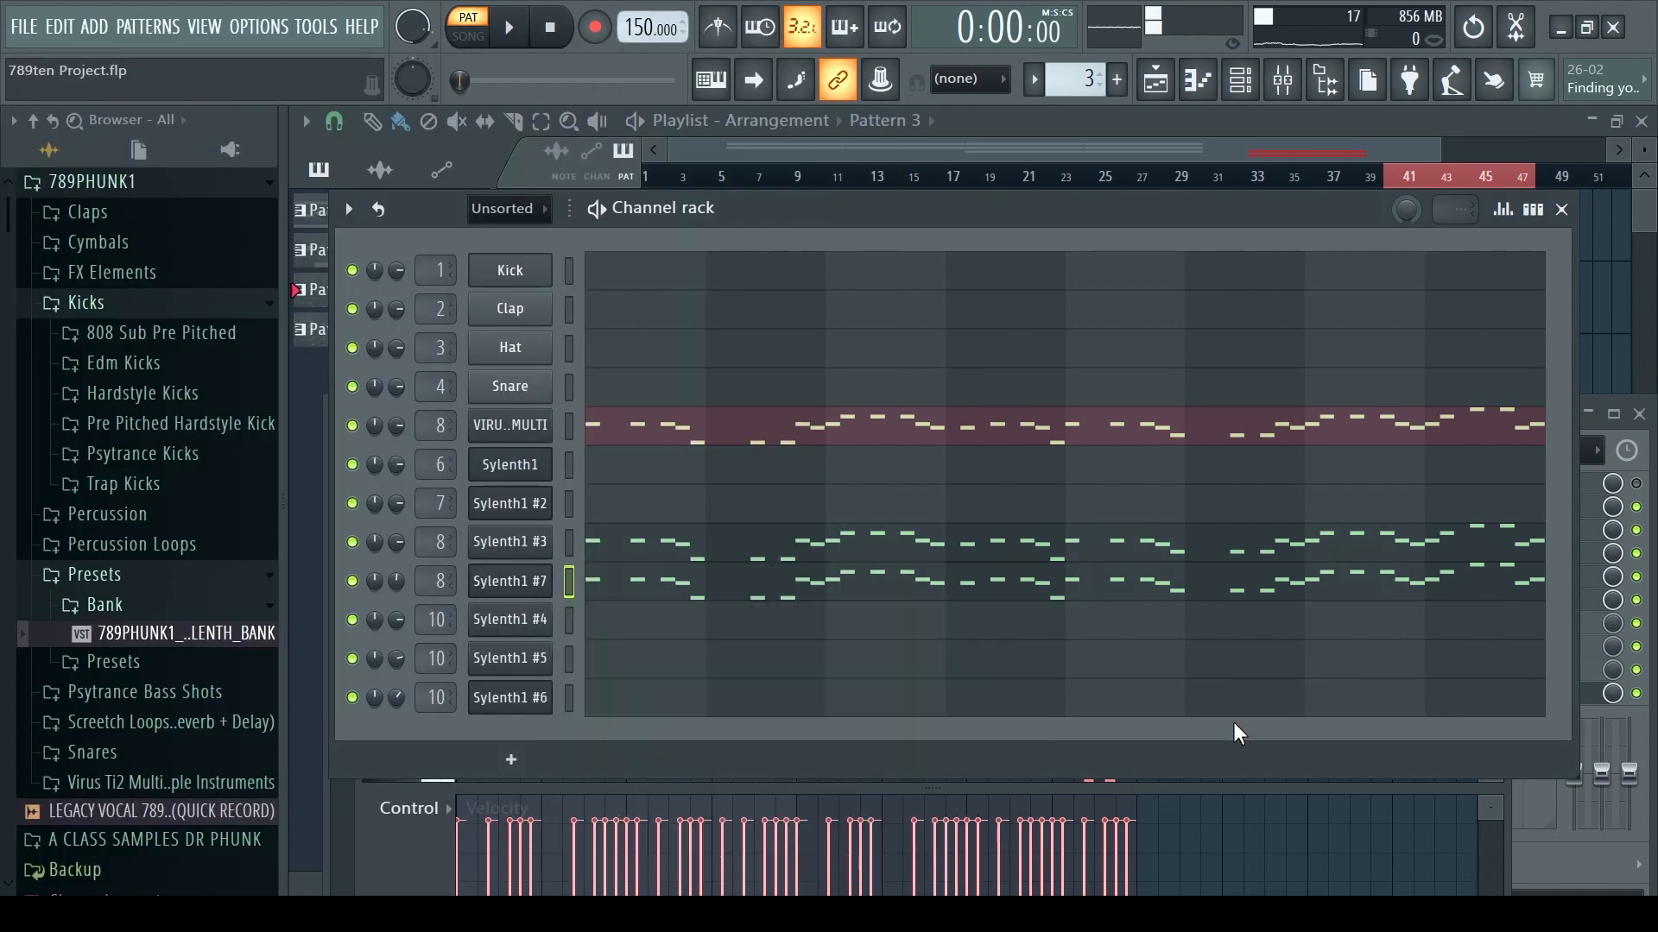
{"action": "right_click", "coordinate": [514, 583]}
{"action": "left_click", "coordinate": [595, 773]}
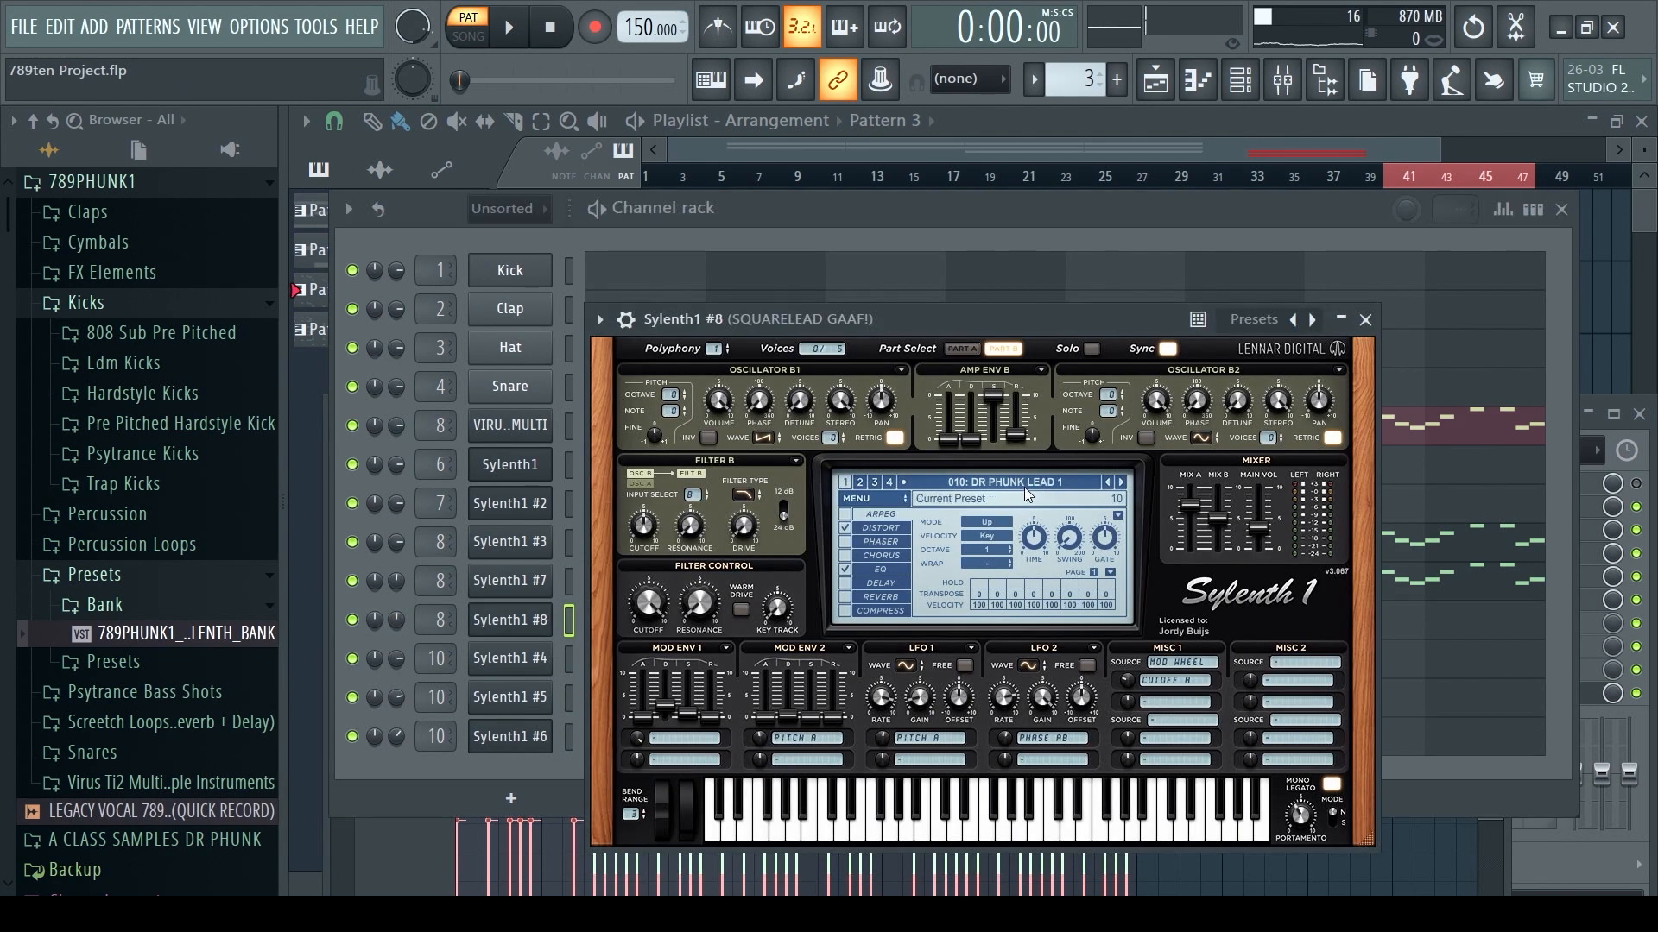
- Load the preset 019: DR PHUNK NOISY SAW in Sylenth1 #8 and paste the copied lead notes into that channel
{"action": "left_click", "coordinate": [1027, 483]}
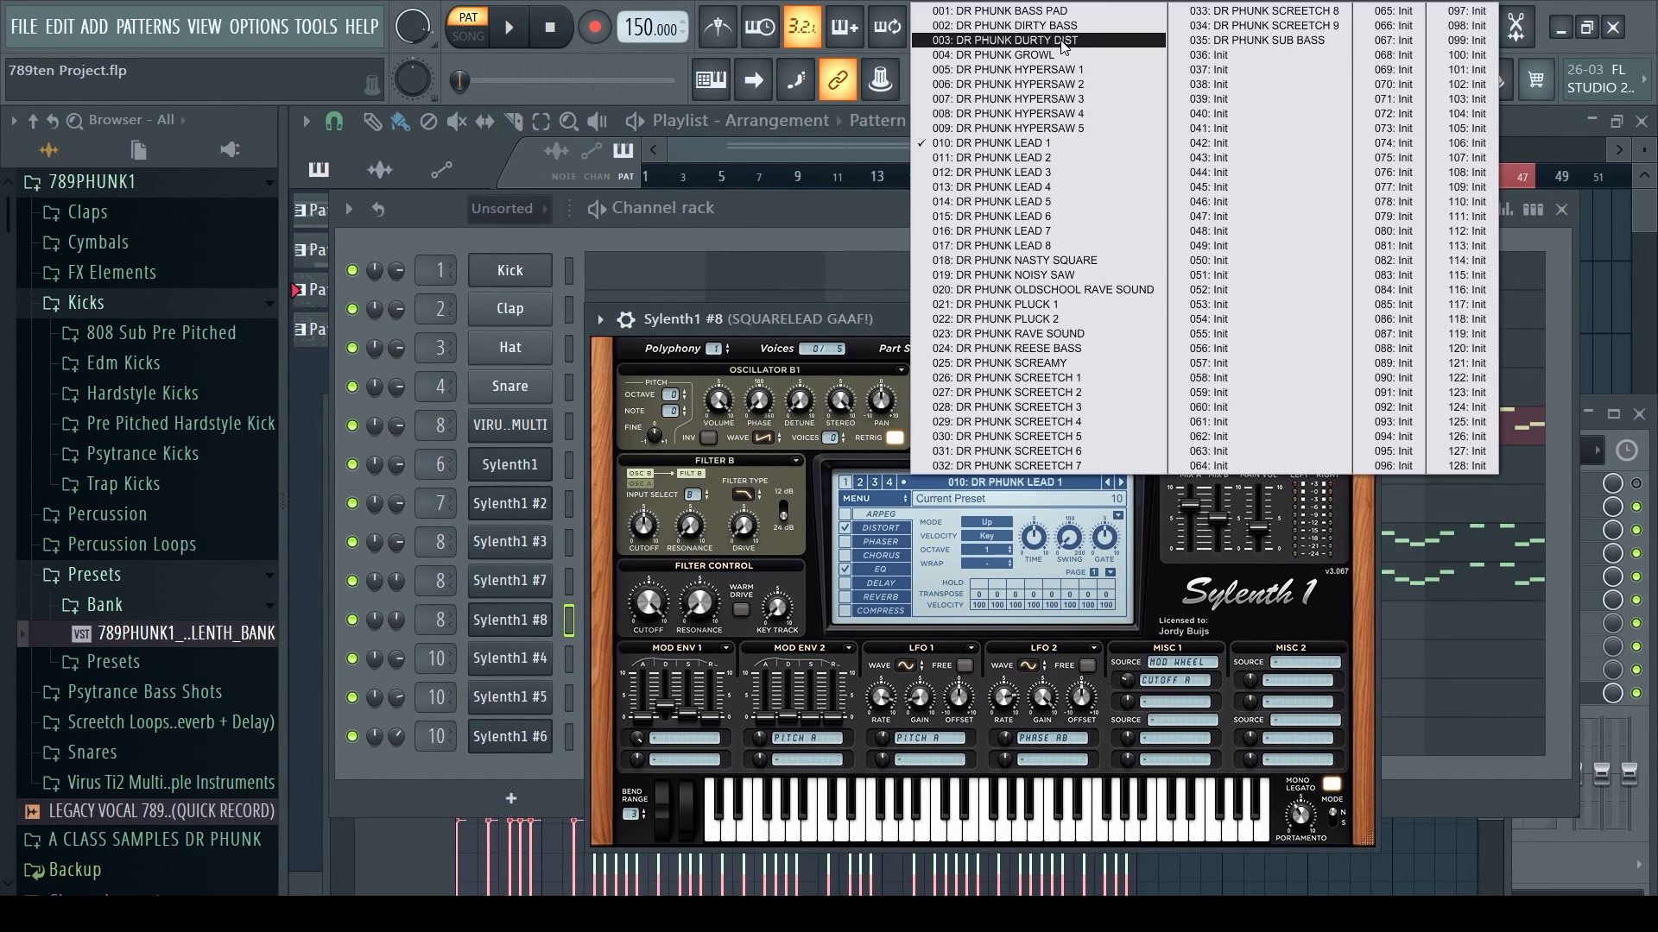
{"action": "left_click", "coordinate": [1060, 276]}
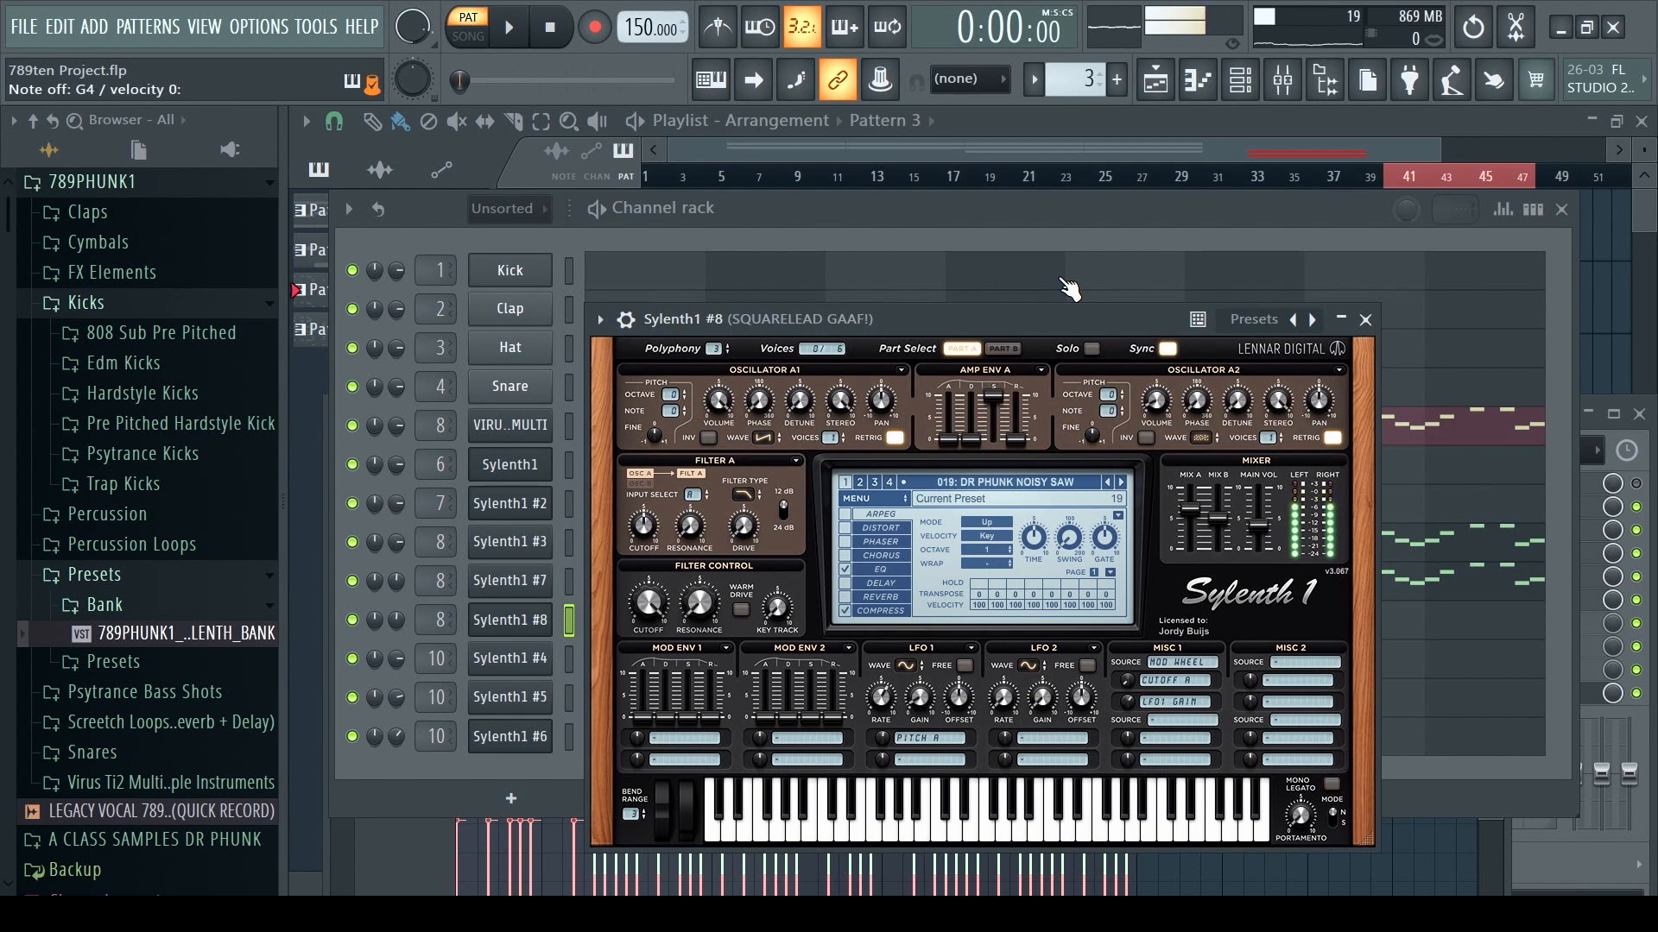
{"action": "left_click", "coordinate": [866, 240]}
{"action": "right_click", "coordinate": [544, 620]}
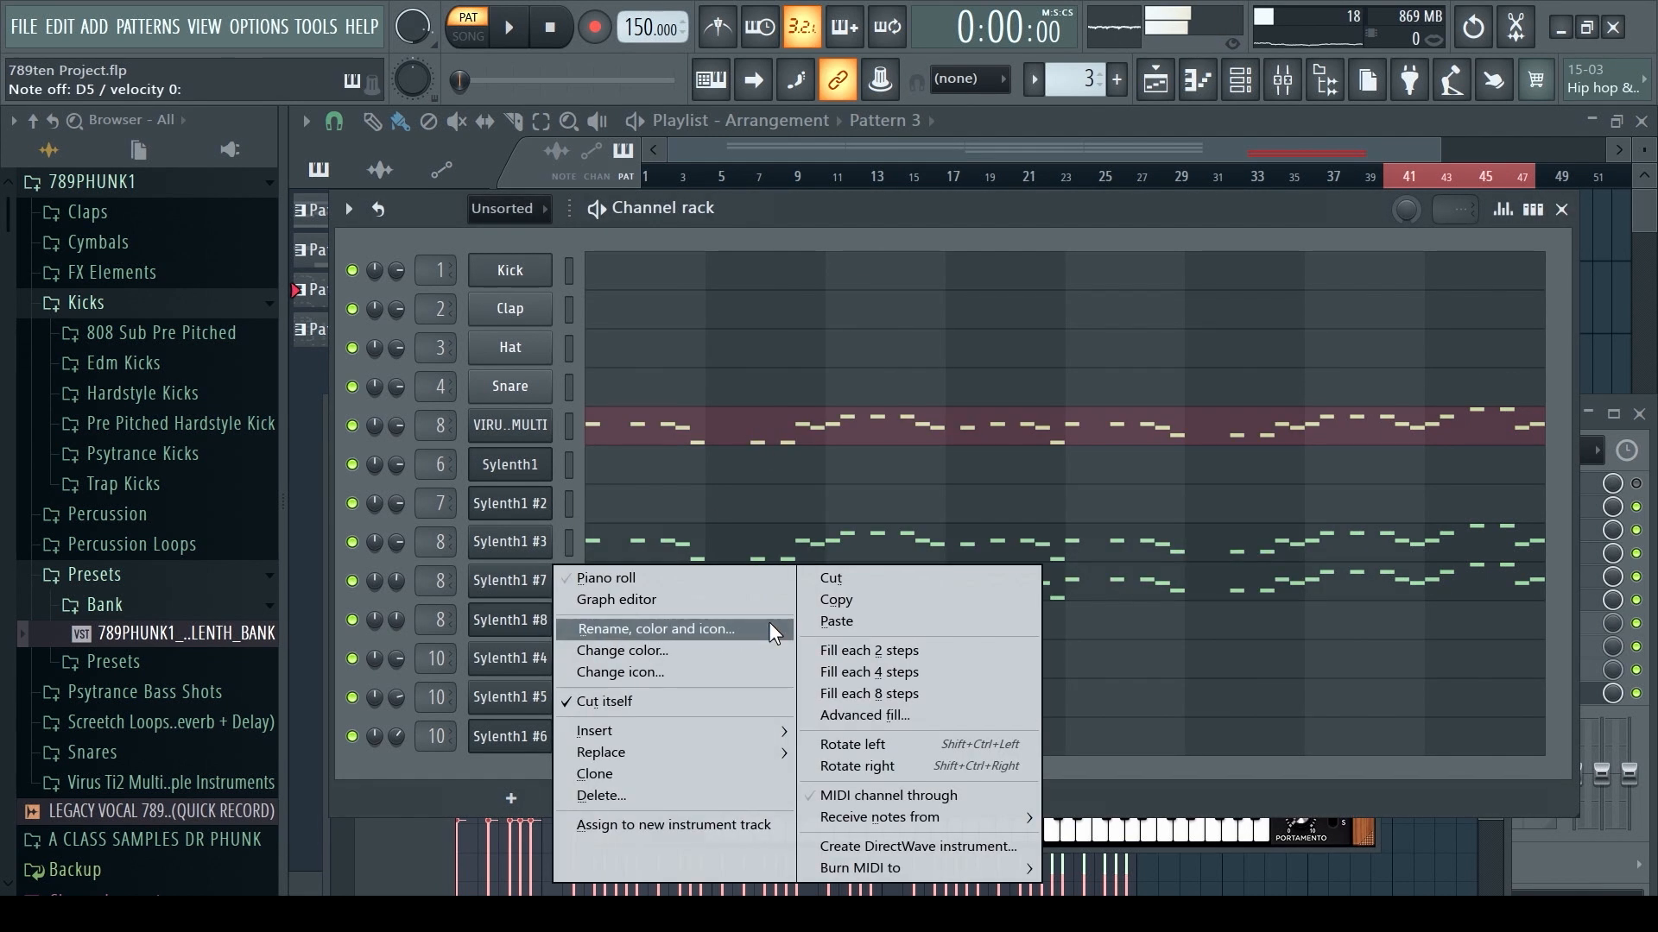
{"action": "left_click", "coordinate": [824, 621]}
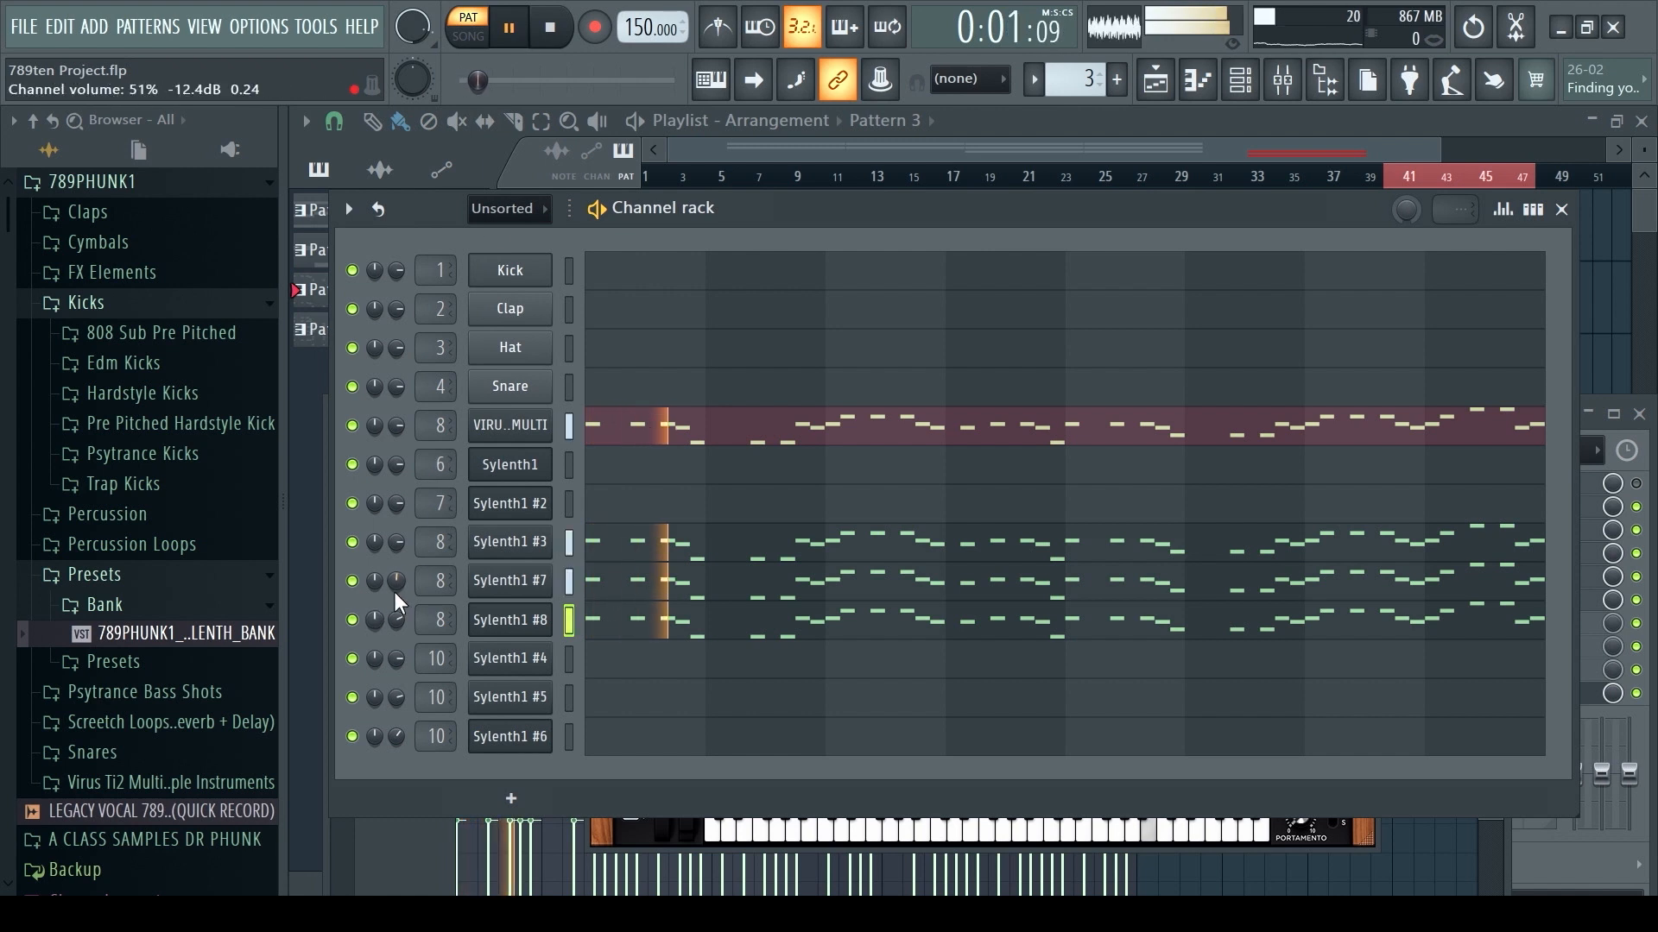
- Compare the lead layers during playback by briefly muting Sylenth1 #3 and VIRUS TI MULTI in turn
{"action": "left_click", "coordinate": [351, 542]}
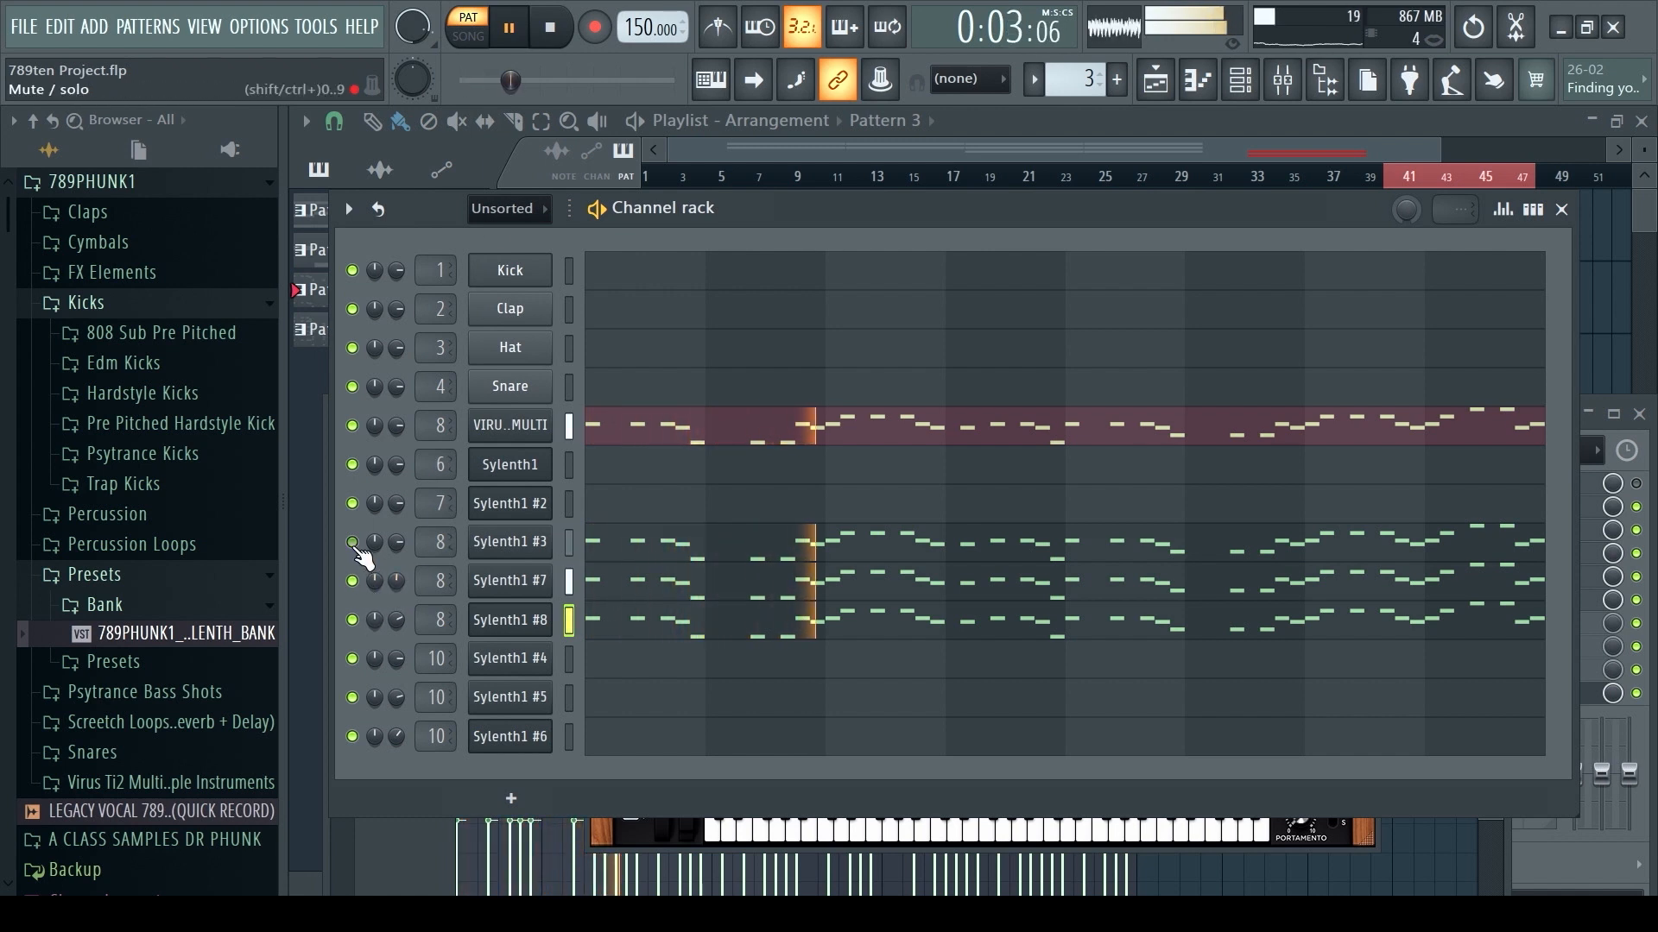
{"action": "left_click", "coordinate": [352, 543]}
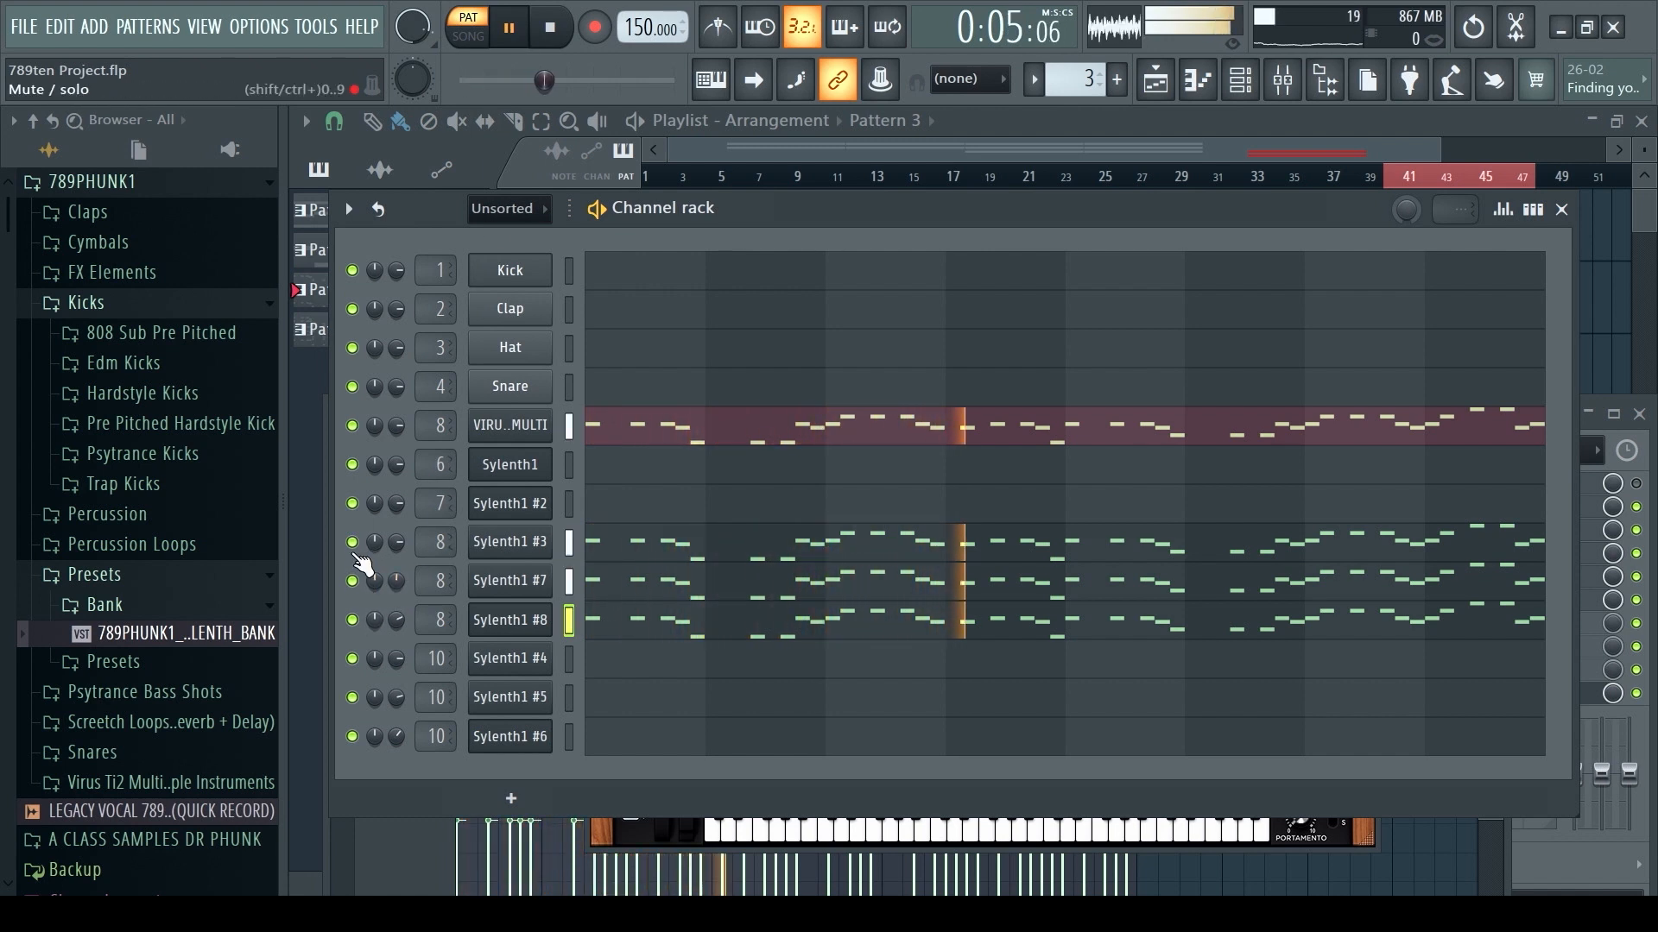
{"action": "left_click", "coordinate": [353, 425]}
{"action": "left_click", "coordinate": [352, 426]}
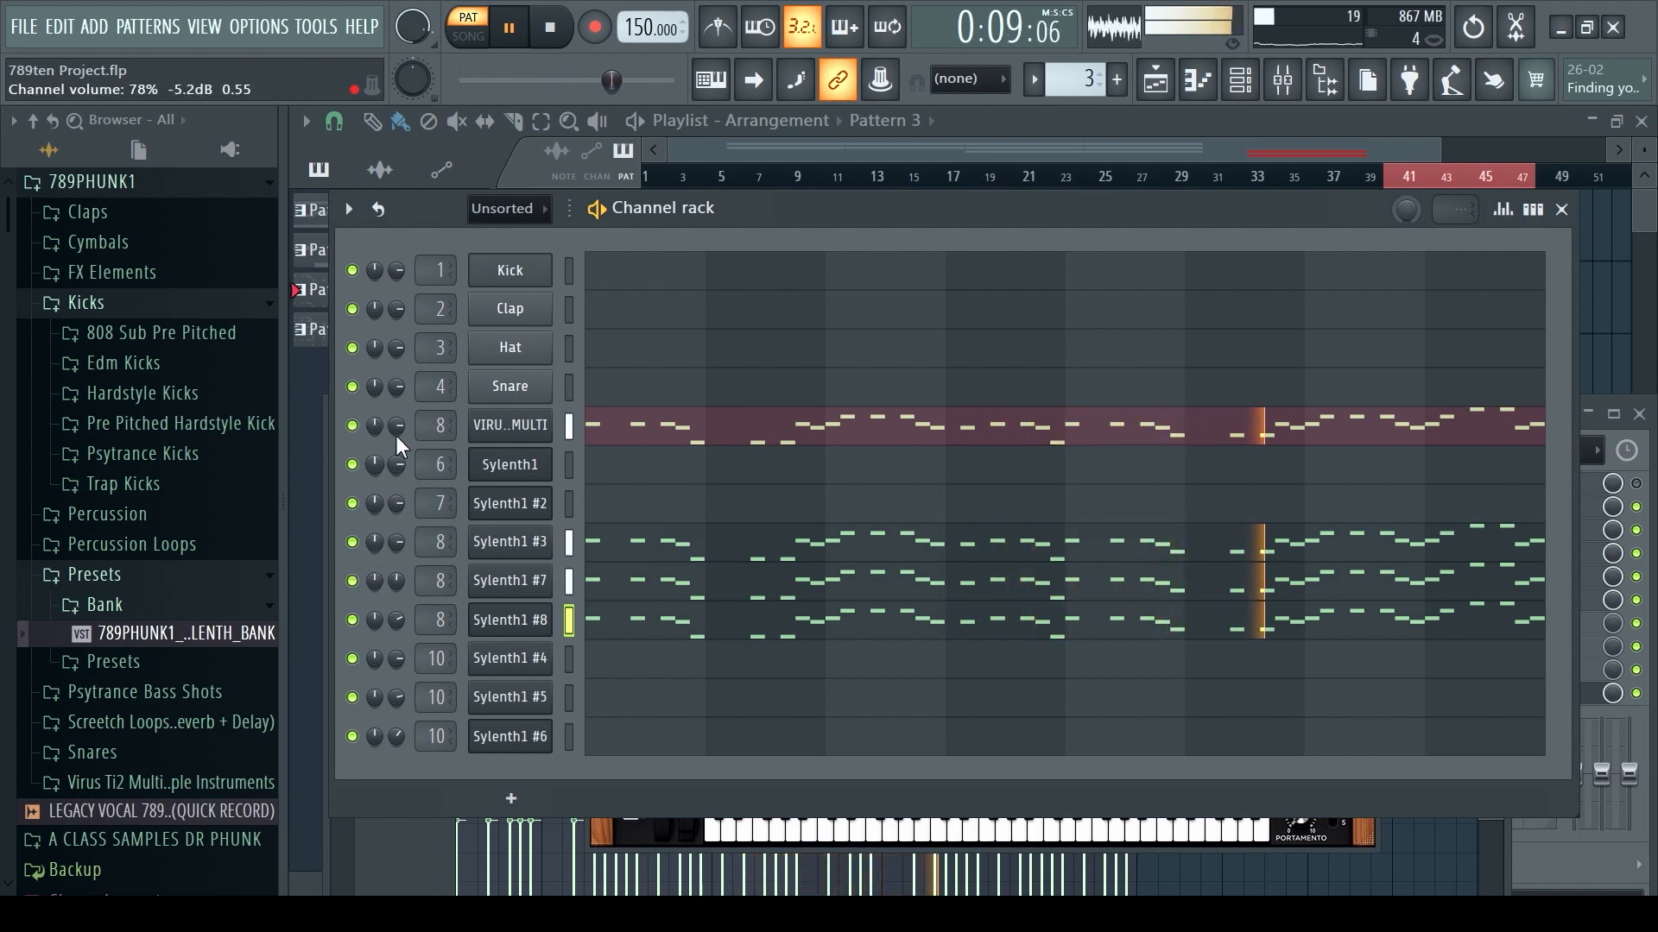
- Set the channel volume of Sylenth1 #8 to 78% and transpose all its notes down one octave
{"action": "left_click_drag", "start_coordinate": [396, 620], "coordinate": [397, 601]}
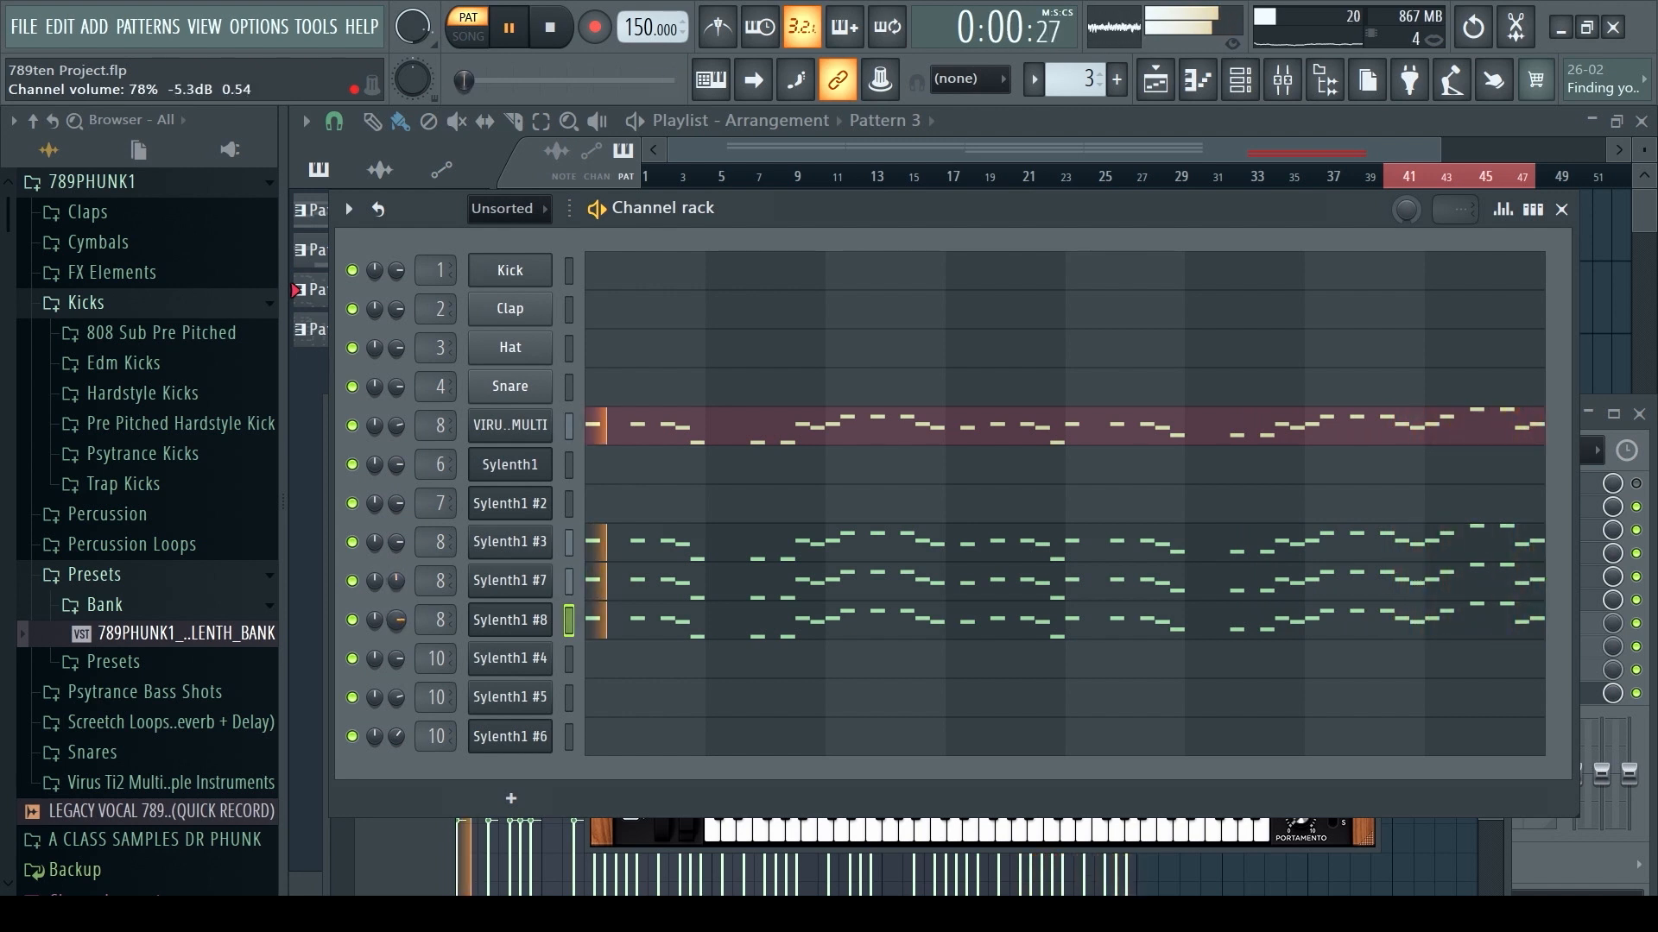
{"action": "left_click", "coordinate": [626, 629]}
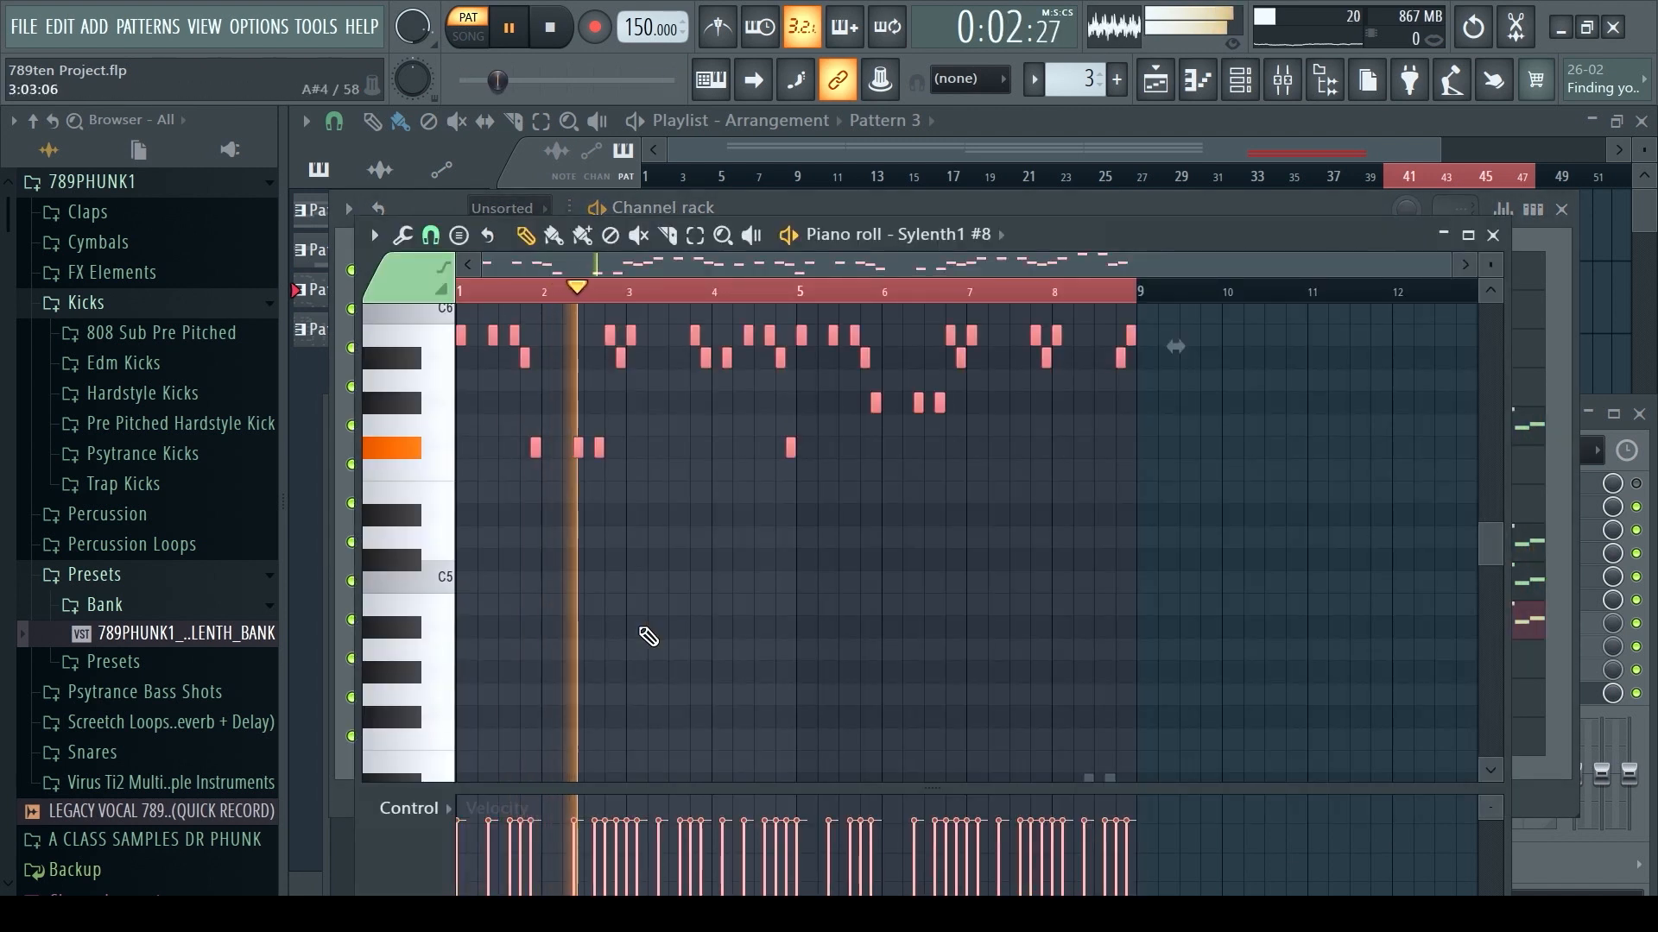
{"action": "left_click", "coordinate": [1243, 83]}
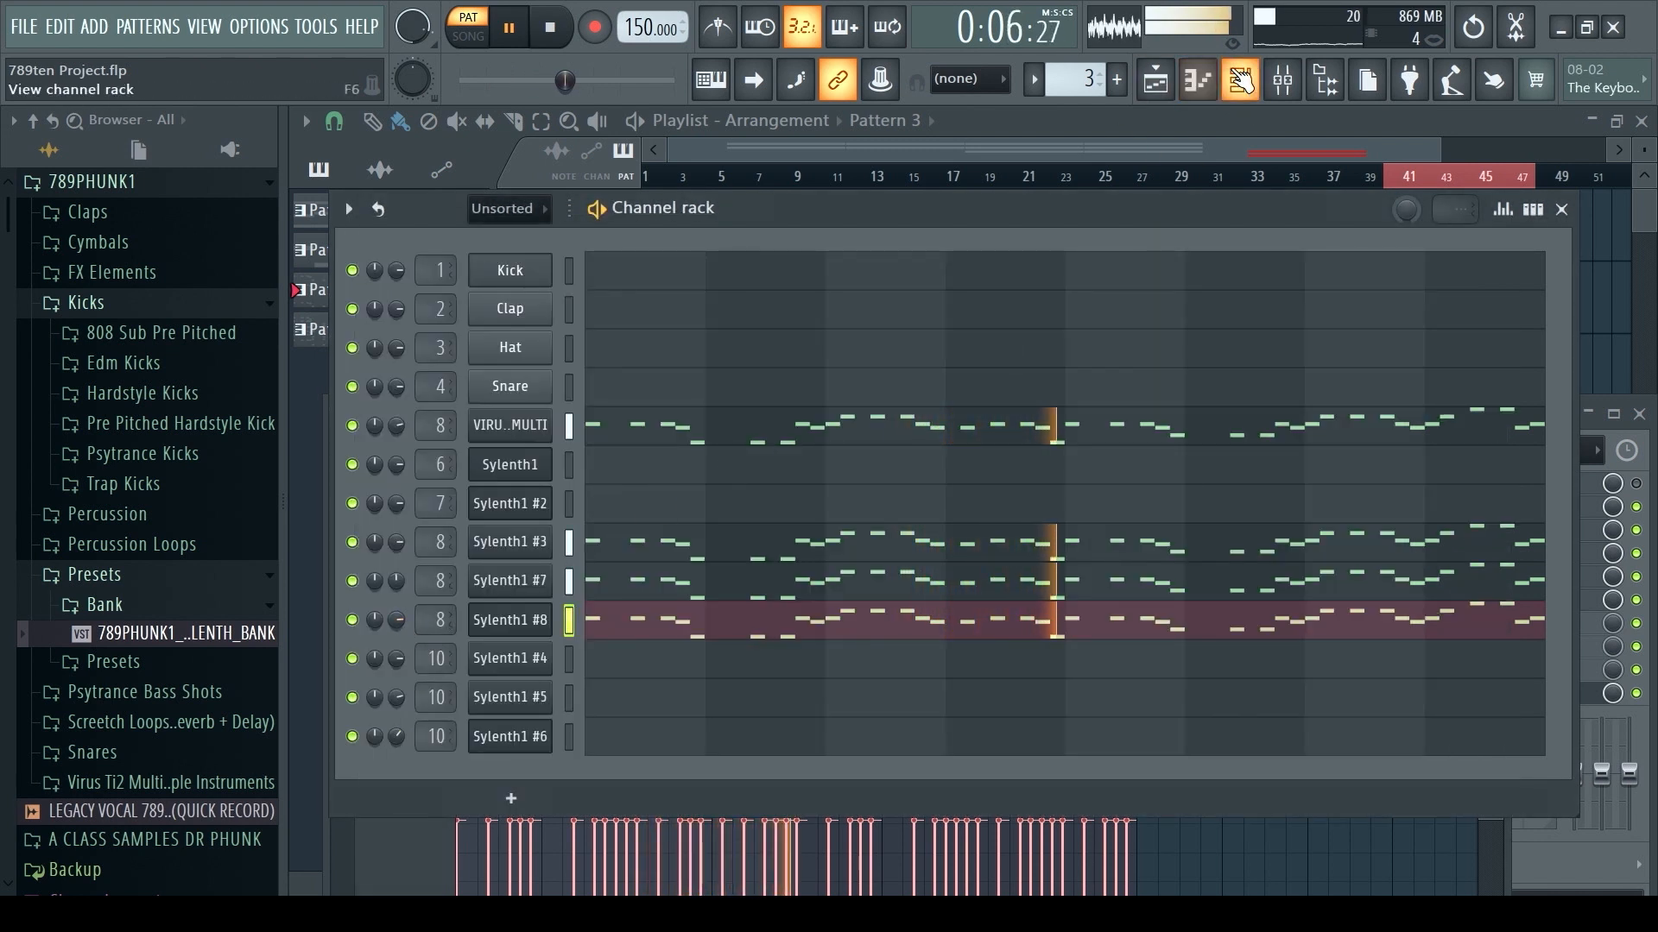
- Play the song from bar 21 and place a Pattern 4 clip on Track 4 at bar 29 of the playlist
{"action": "left_click", "coordinate": [1240, 82]}
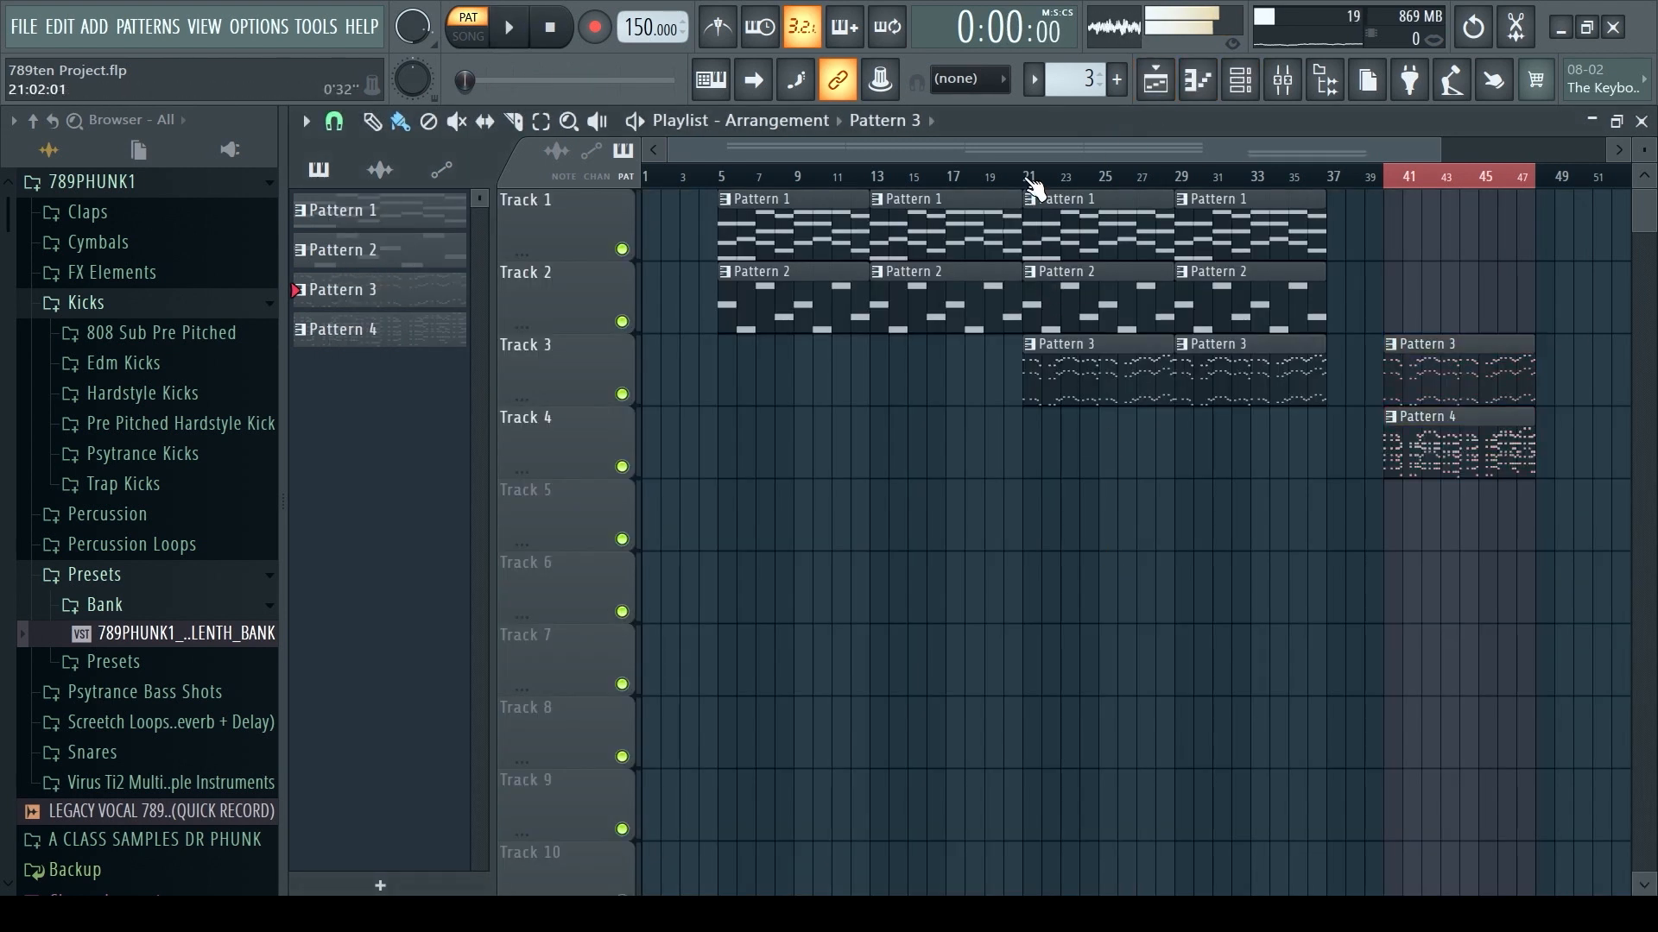
{"action": "key", "text": "space"}
{"action": "key", "text": "space"}
{"action": "key", "text": "space"}
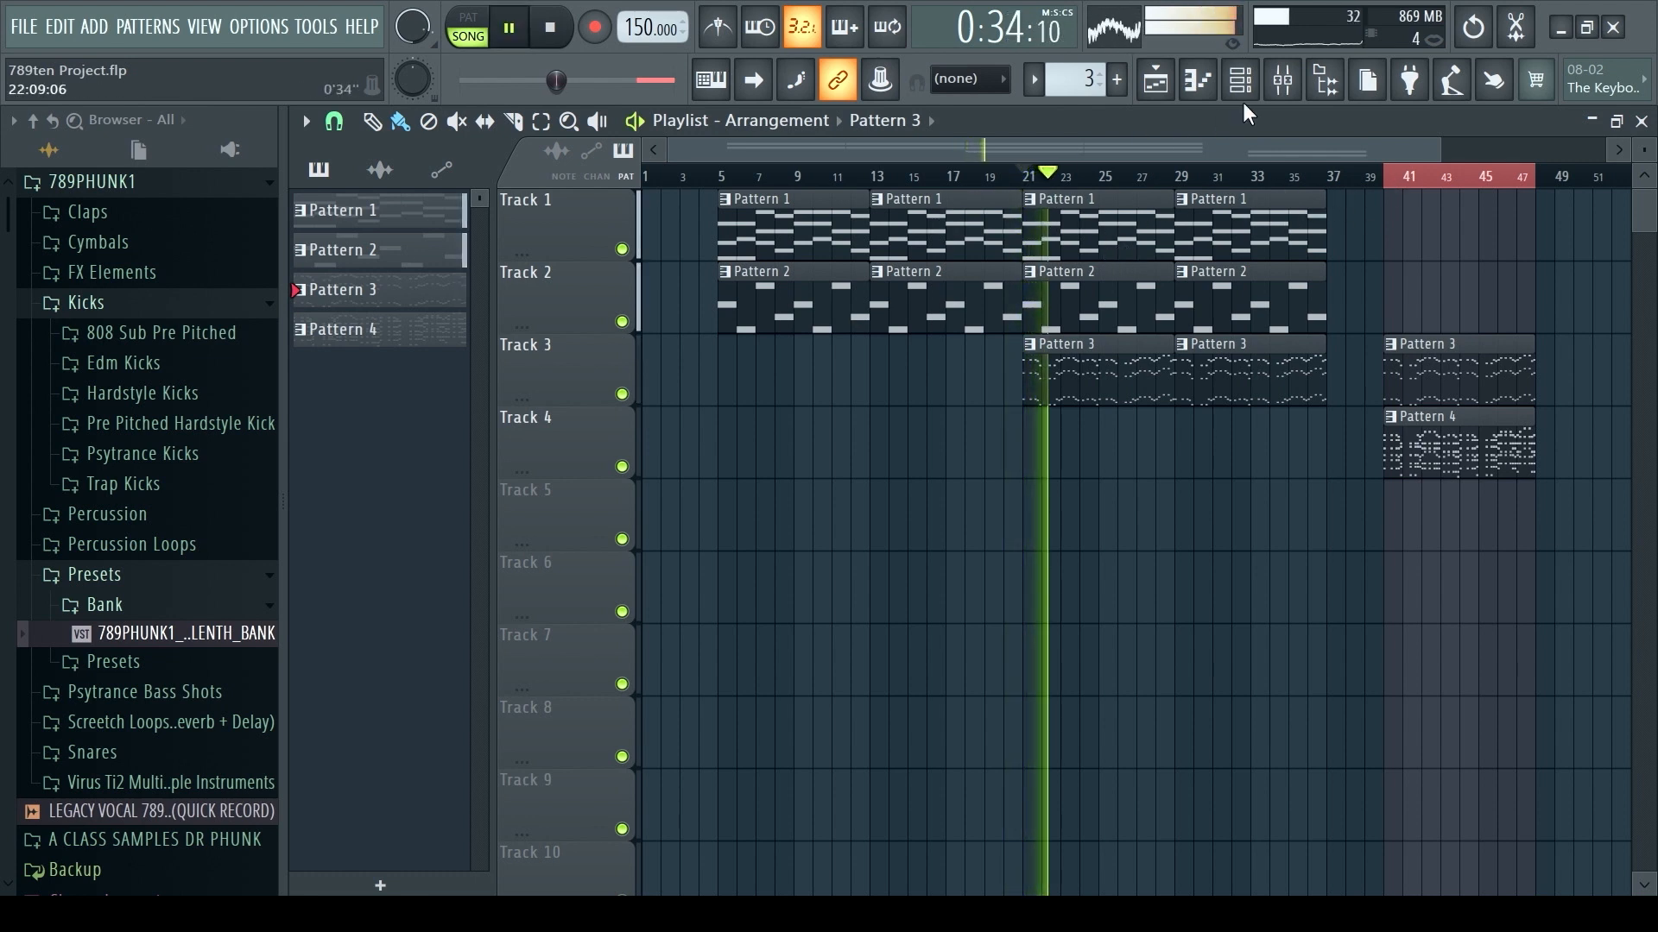
{"action": "left_click", "coordinate": [1392, 466]}
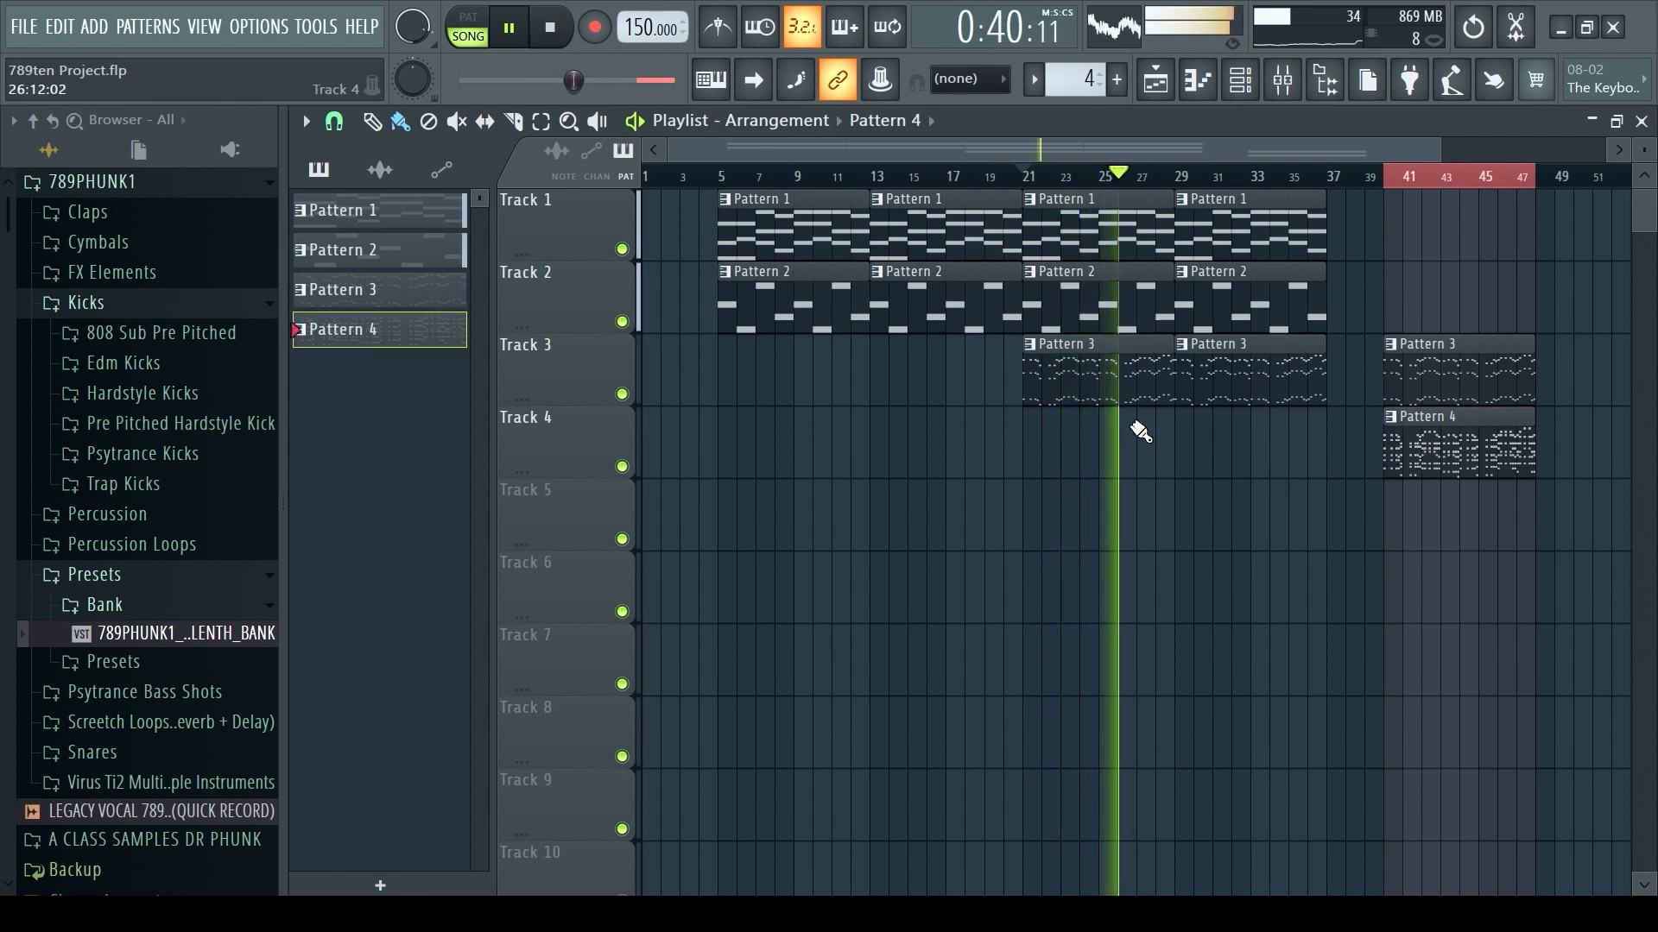
{"action": "left_click", "coordinate": [1188, 440]}
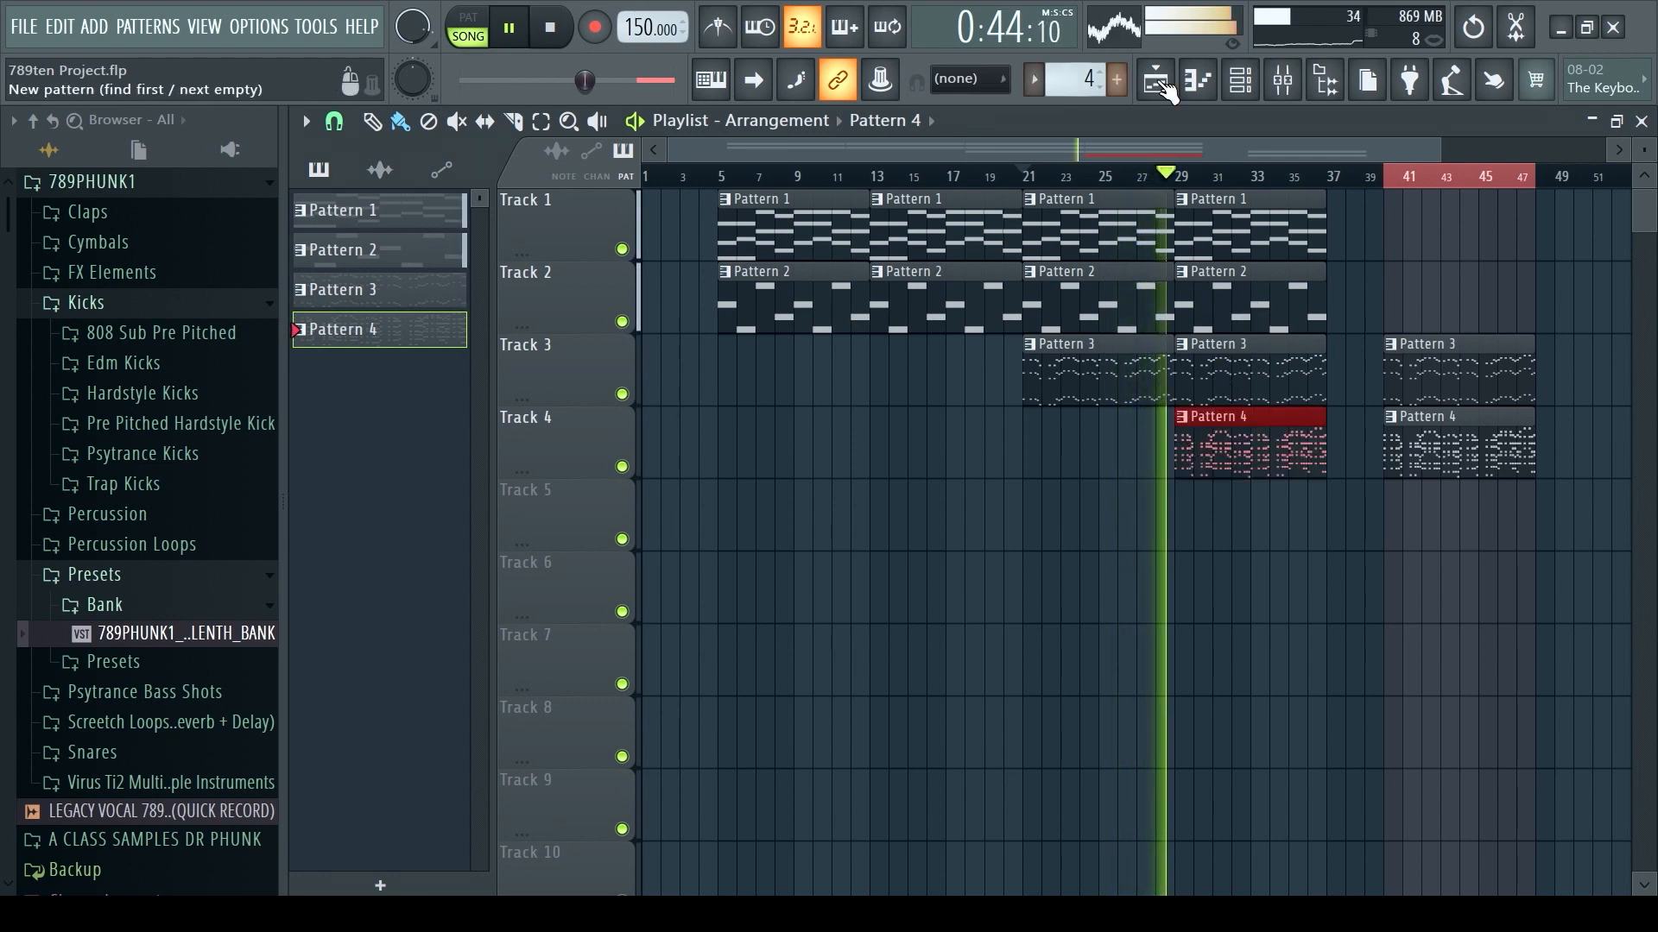
- Set the volume of mixer track 10, SQUARELEAD GAAF!, to 38% while the song plays
{"action": "left_click", "coordinate": [1283, 79]}
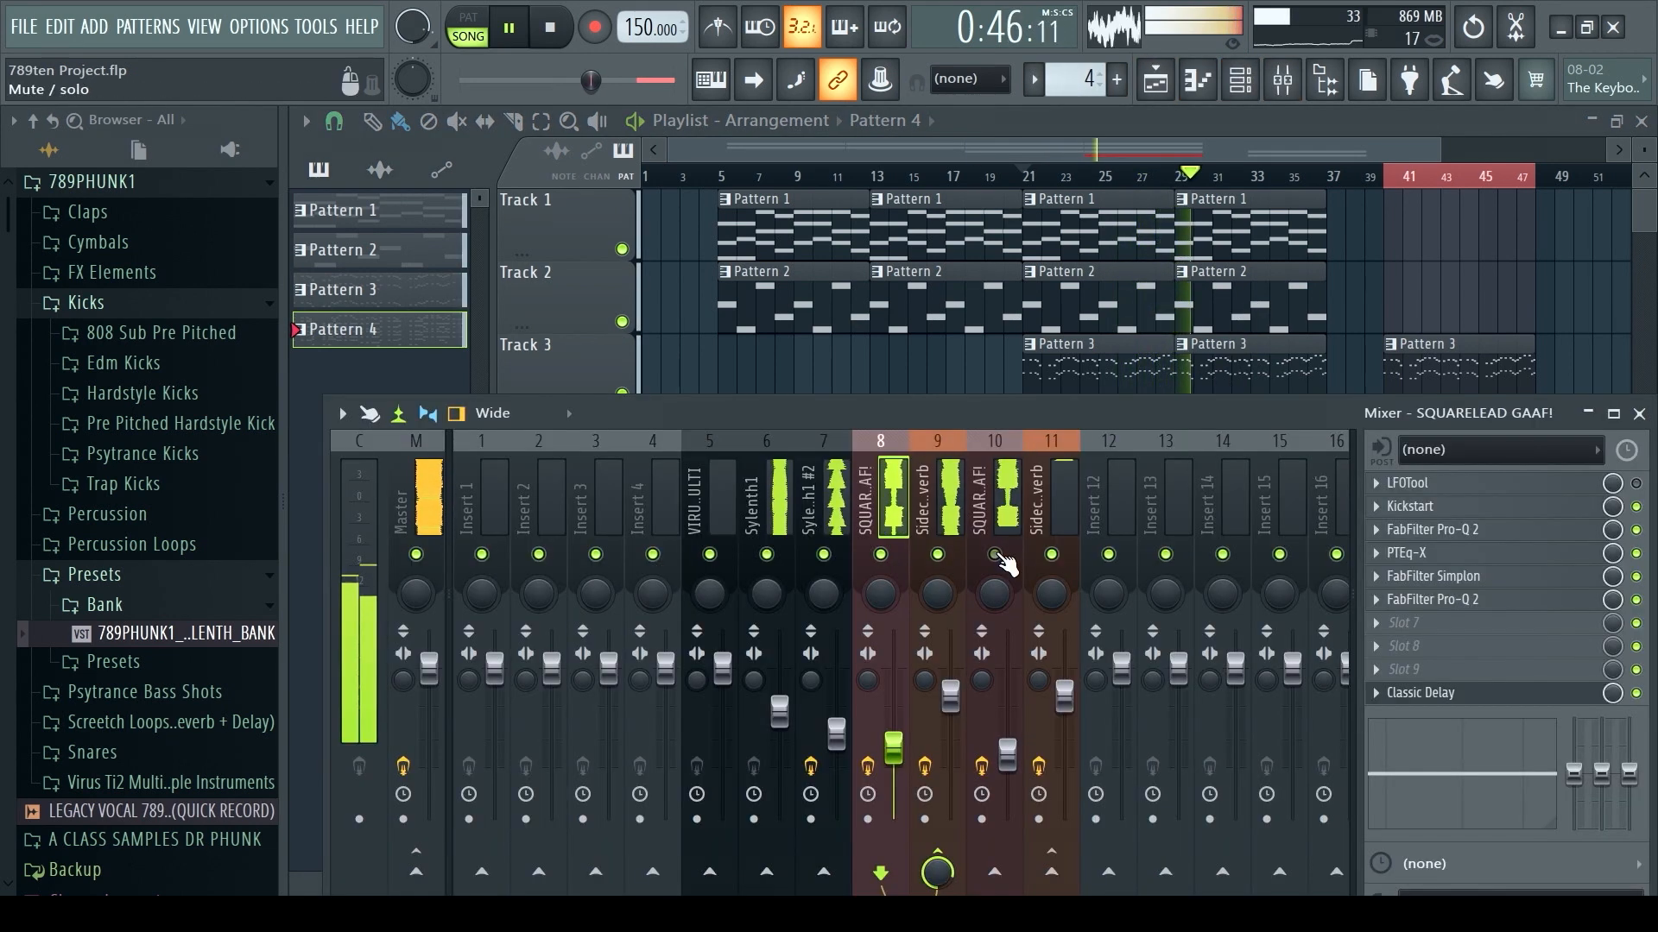
{"action": "left_click", "coordinate": [1008, 756]}
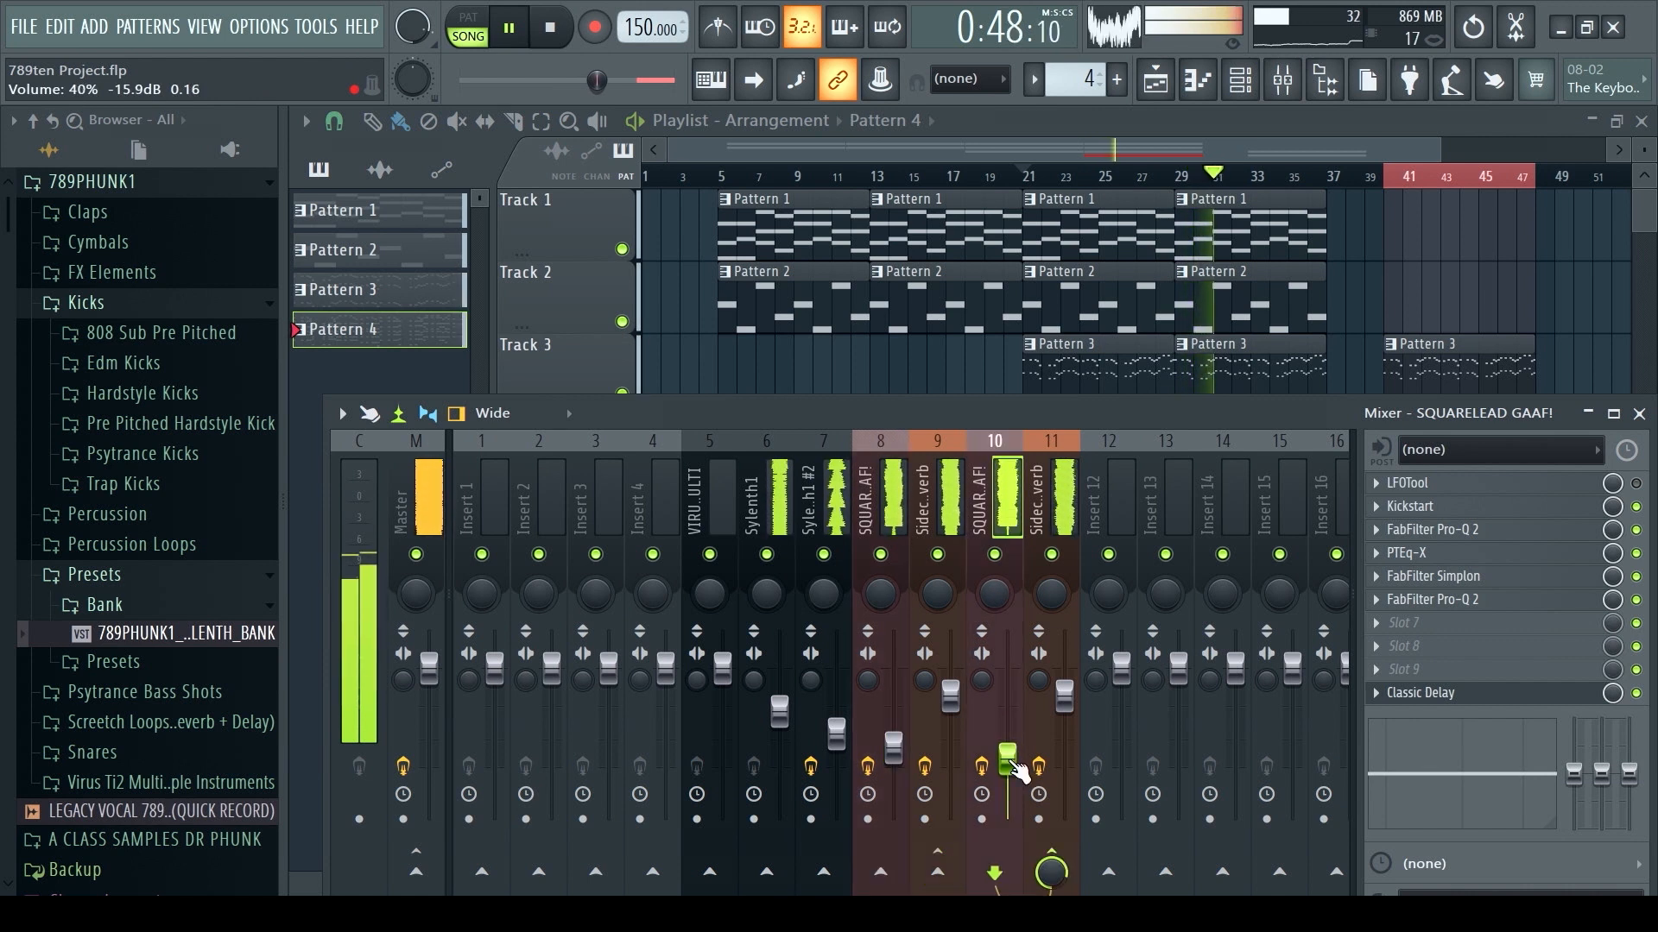
{"action": "left_click_drag", "start_coordinate": [1018, 771], "coordinate": [1020, 773]}
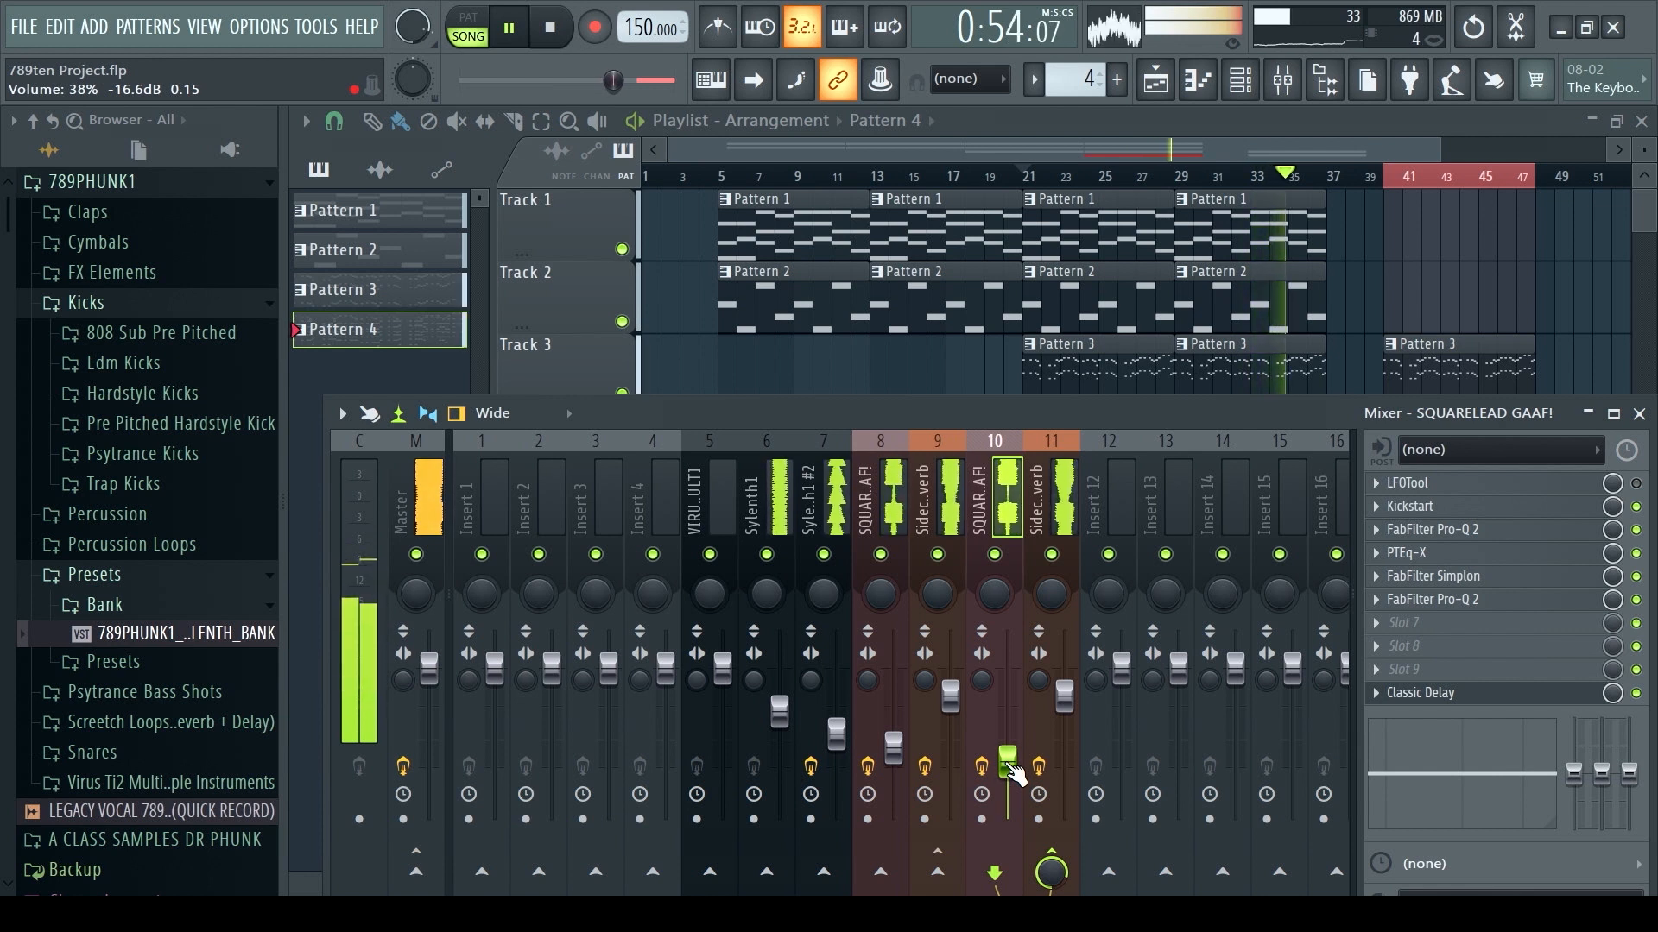
- Select the Sylenth1 track 6 in the mixer and restart song playback from bar 21
{"action": "left_click", "coordinate": [781, 712]}
{"action": "key", "text": "space"}
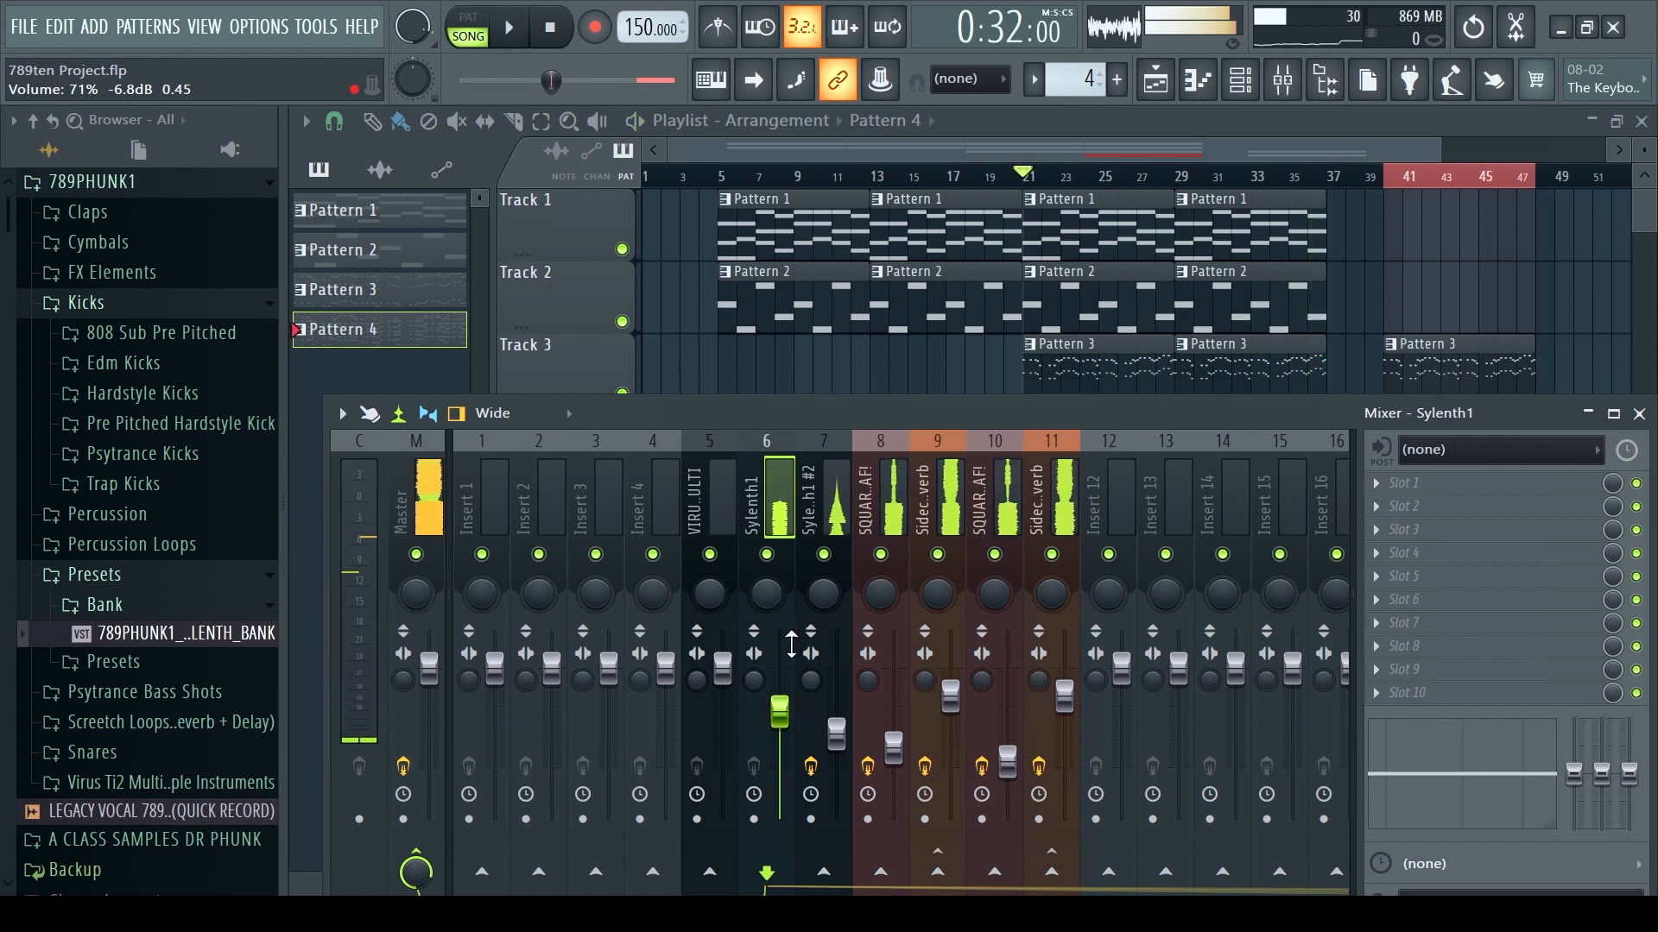
{"action": "key", "text": "space"}
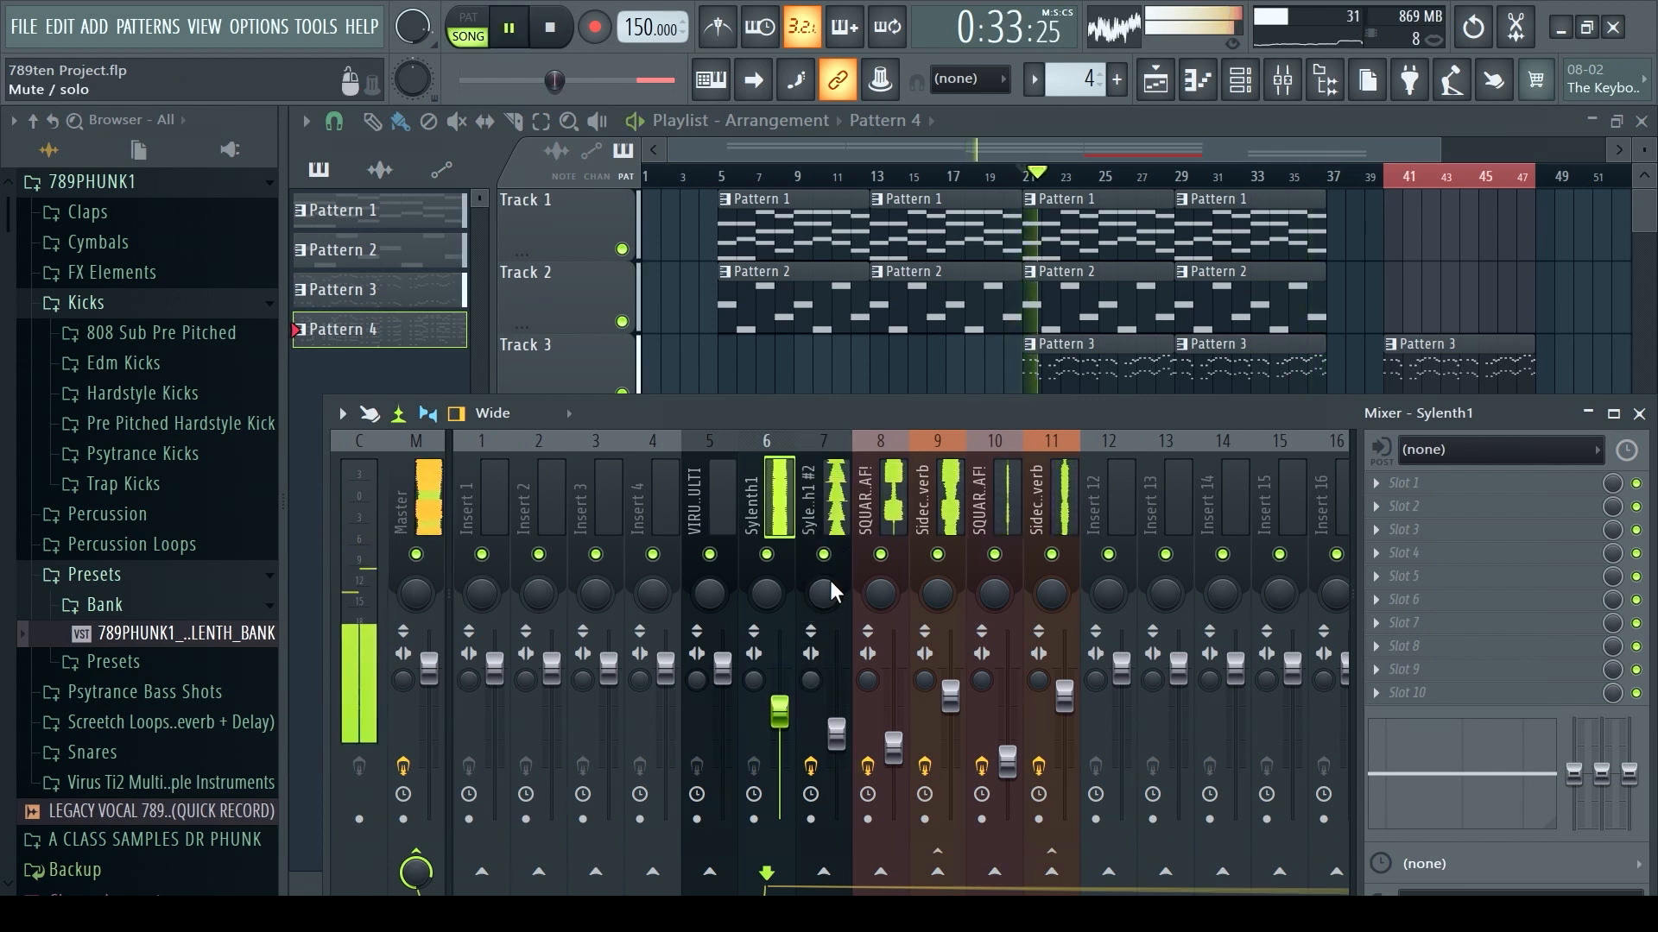
- Set the volume of mixer track 7, Sylenth1 #2, to 52%, and stop playback with the mixer hidden
{"action": "left_click_drag", "start_coordinate": [841, 736], "coordinate": [842, 741]}
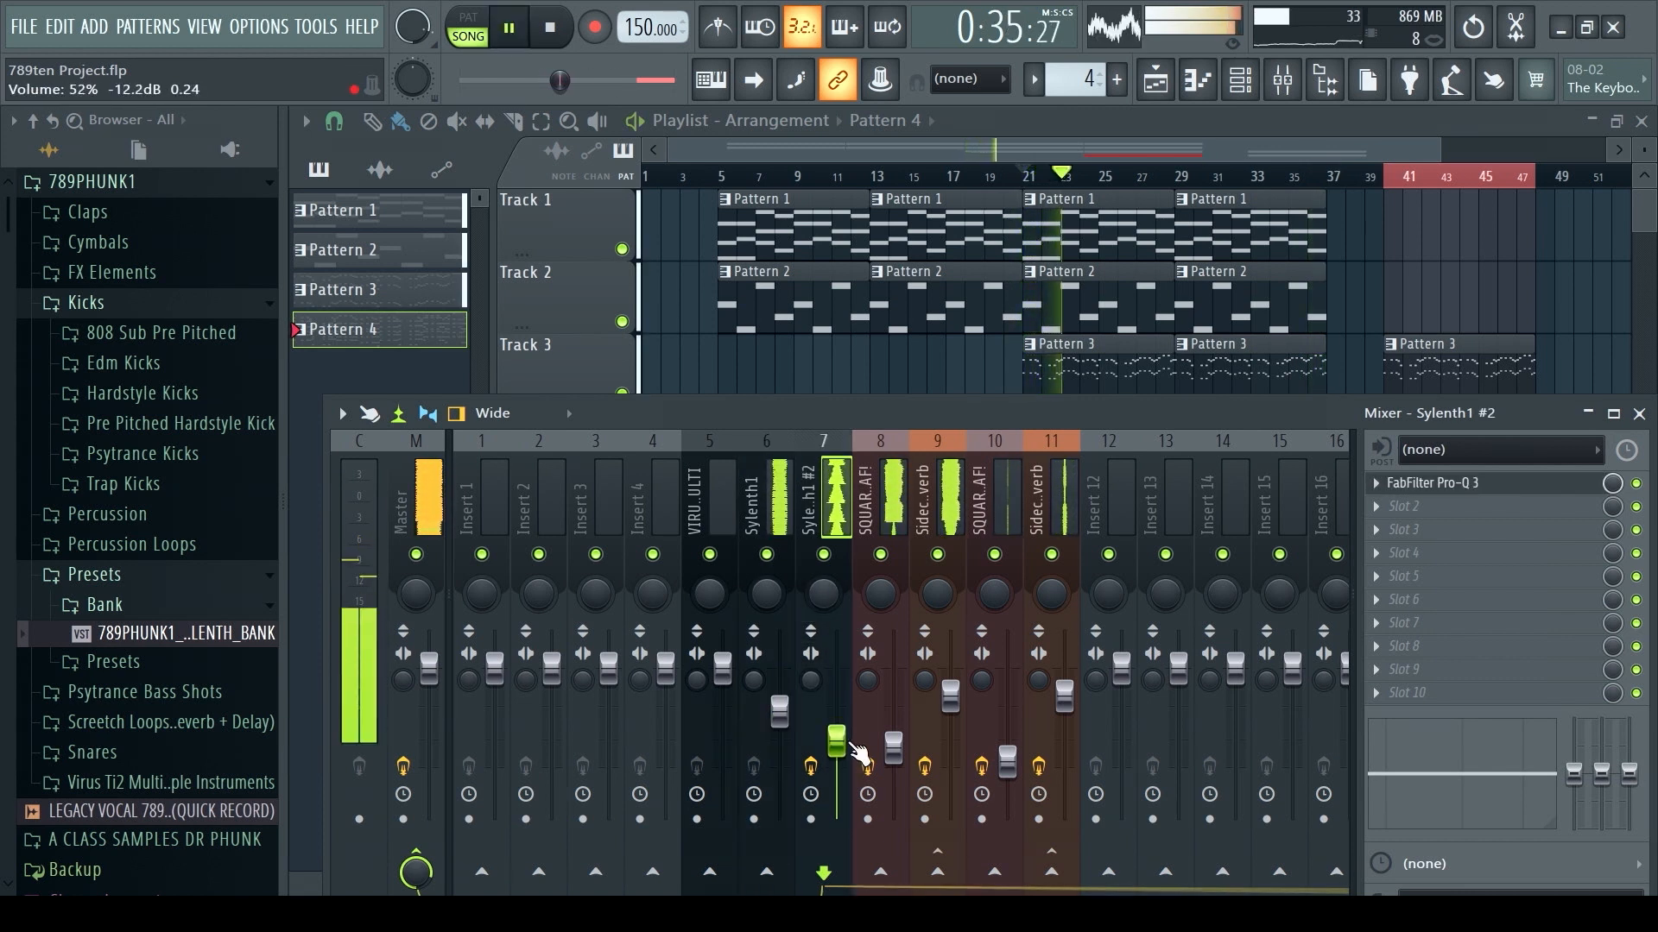
{"action": "left_click", "coordinate": [781, 708]}
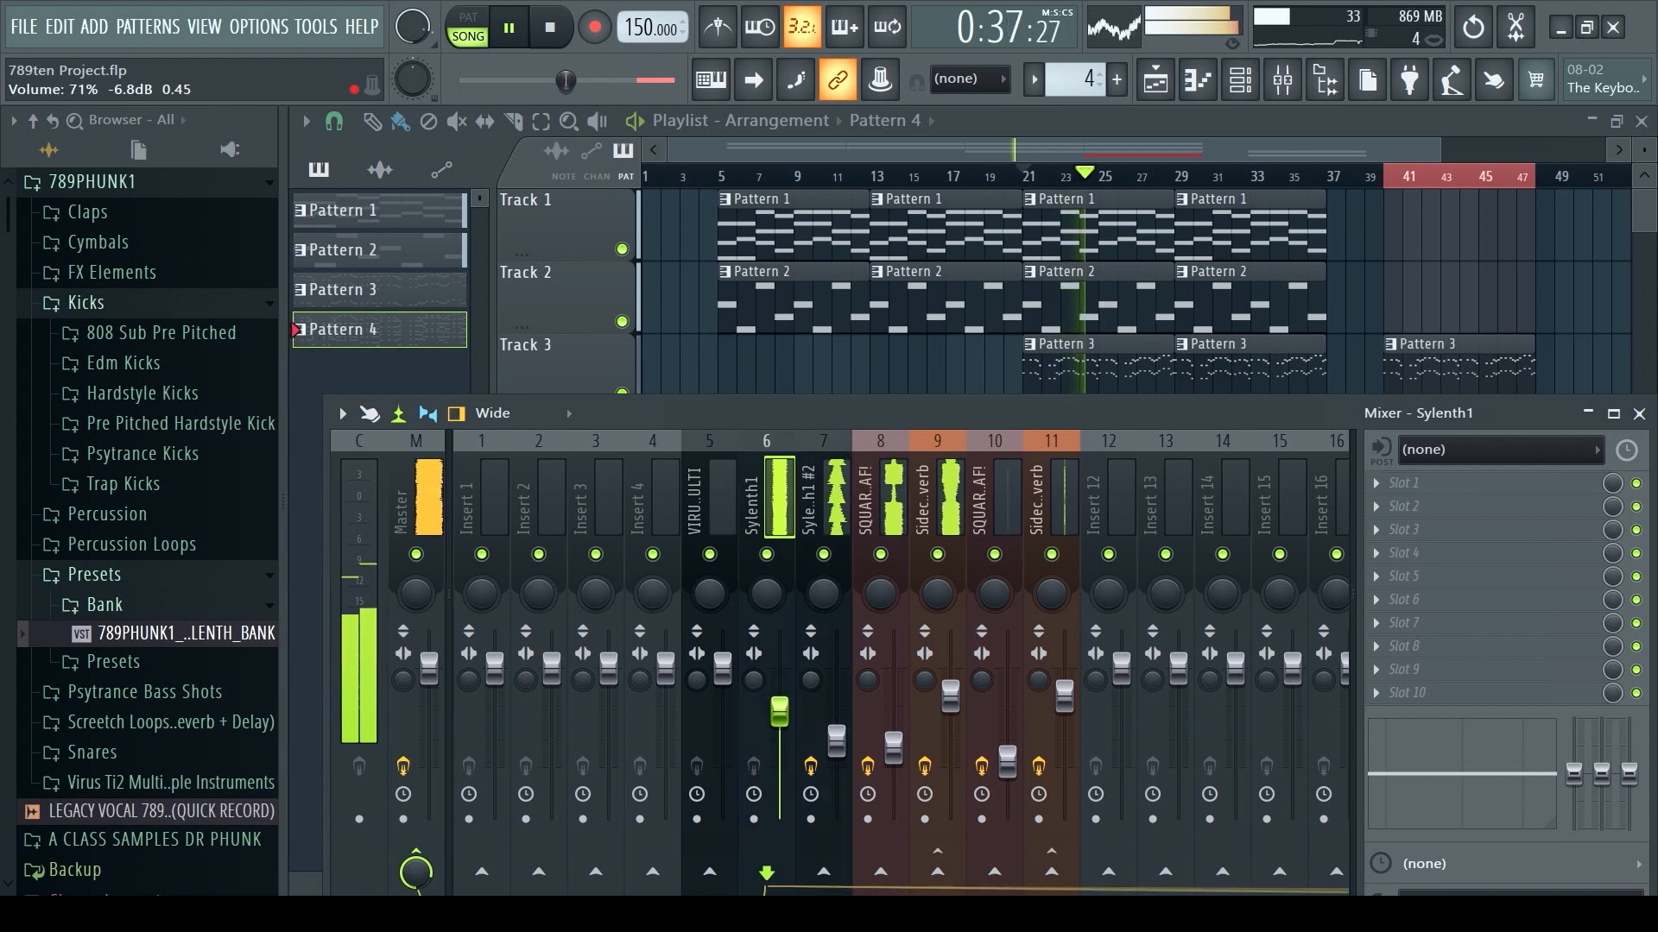
{"action": "key", "text": "space"}
{"action": "key", "text": "F9"}
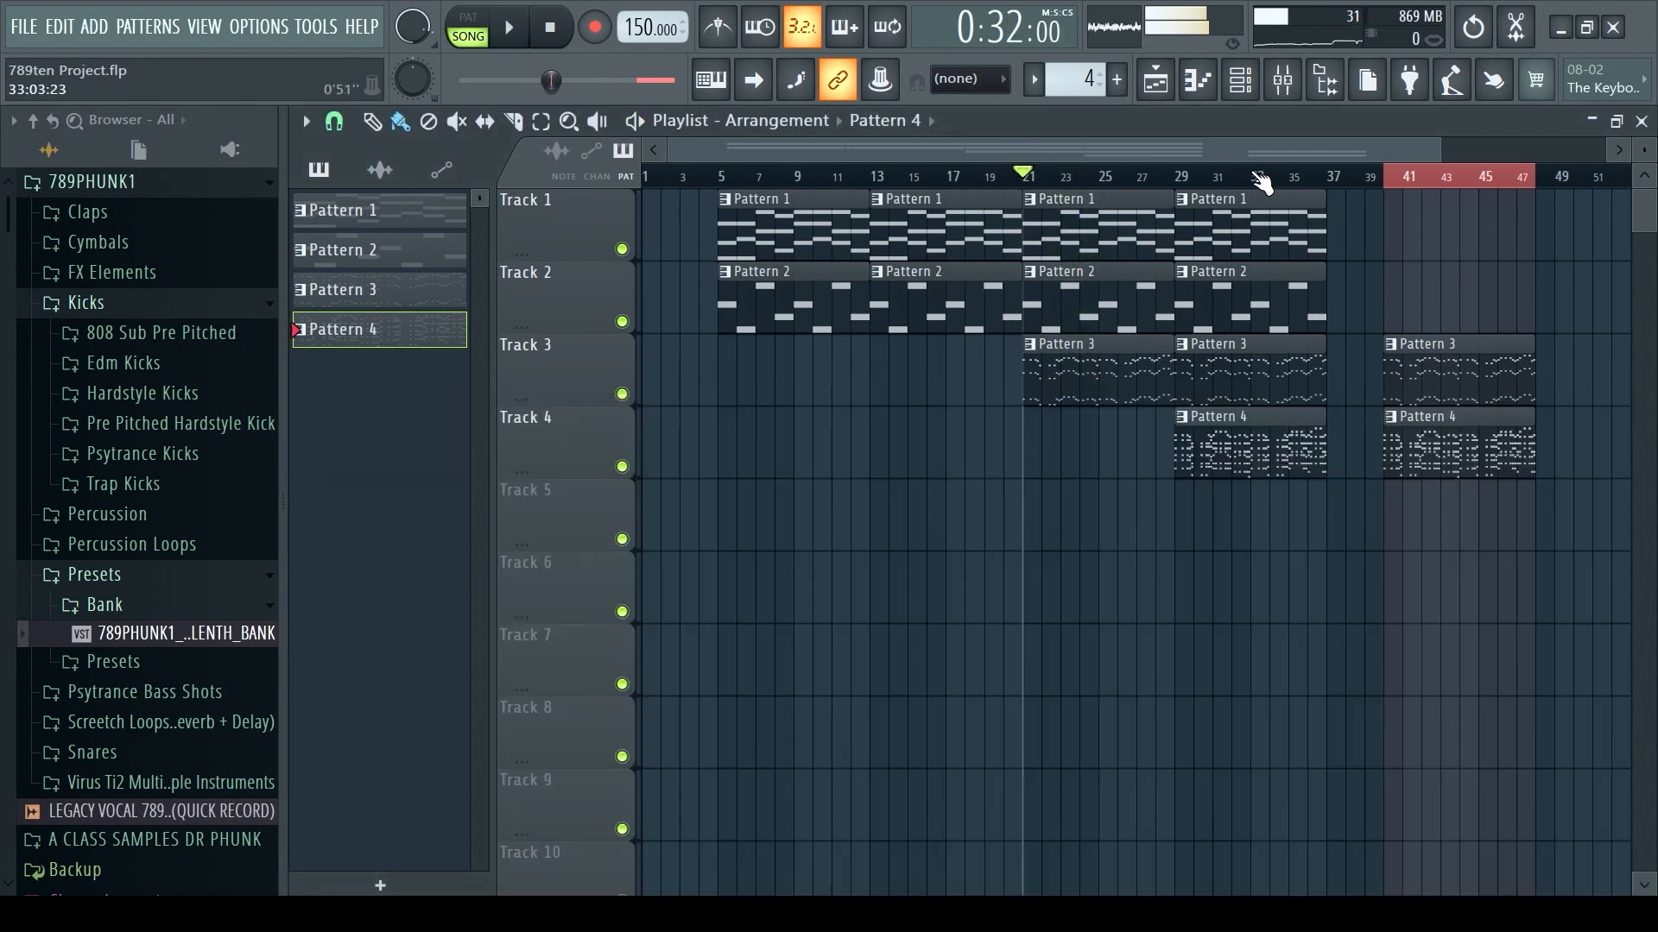
- Play the song from bar 29 and inspect the effect chains of the SQUARELEAD GAAF! mixer tracks 10 and 8, then return to the playlist
{"action": "key", "text": "space"}
{"action": "key", "text": "F9"}
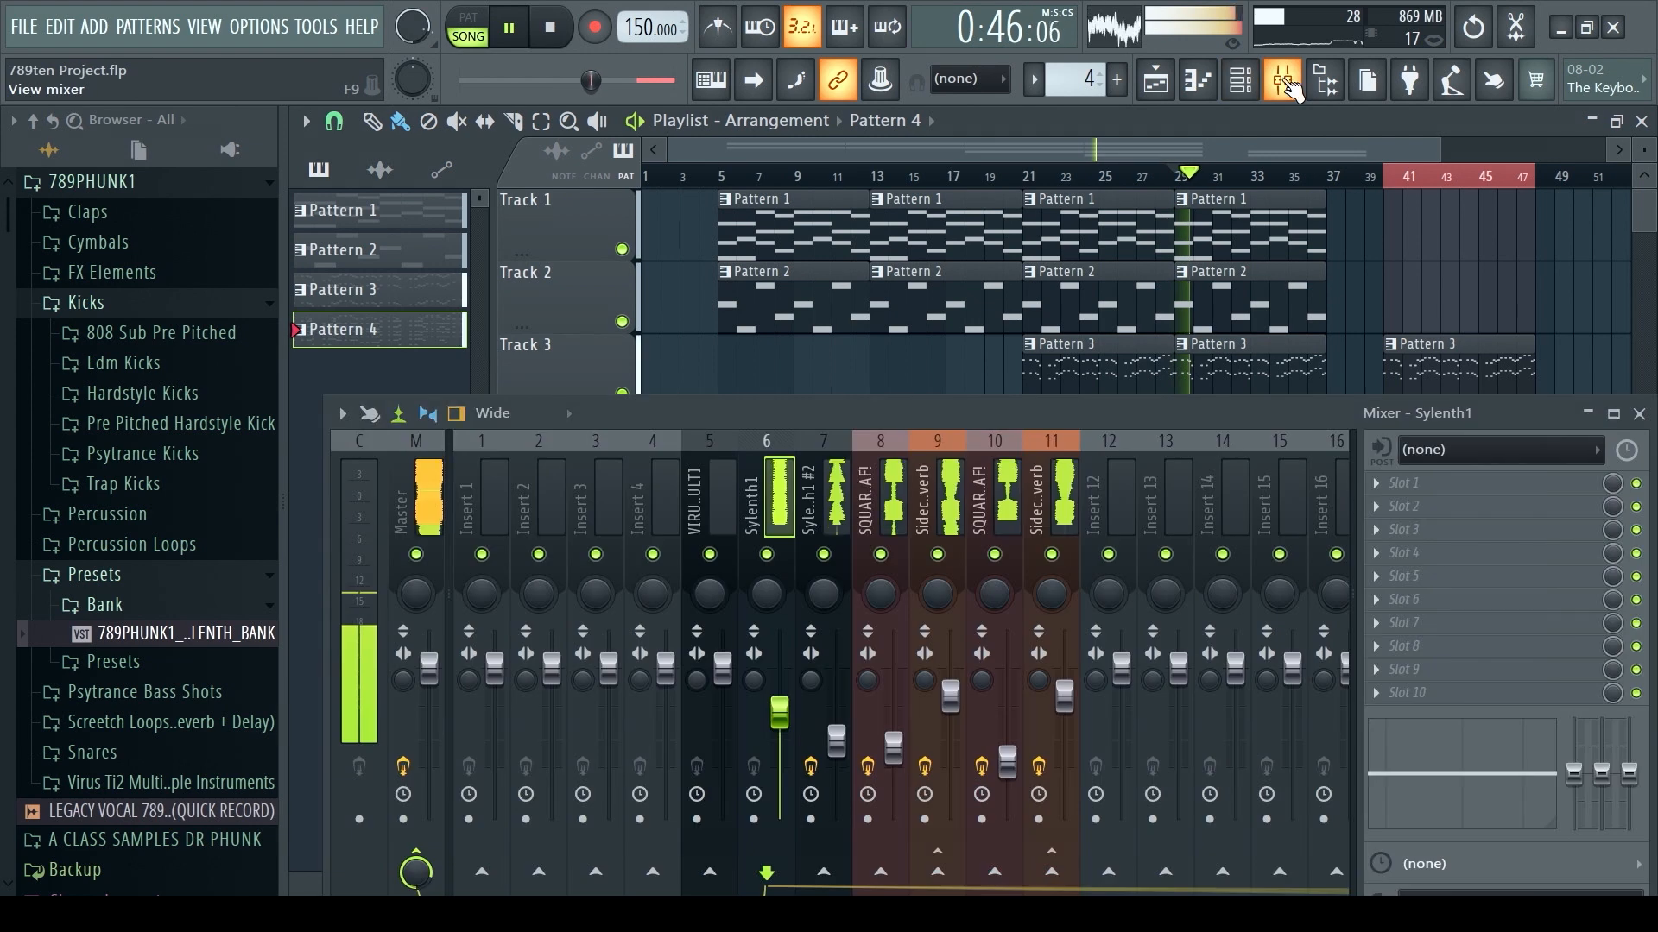
{"action": "left_click", "coordinate": [991, 521]}
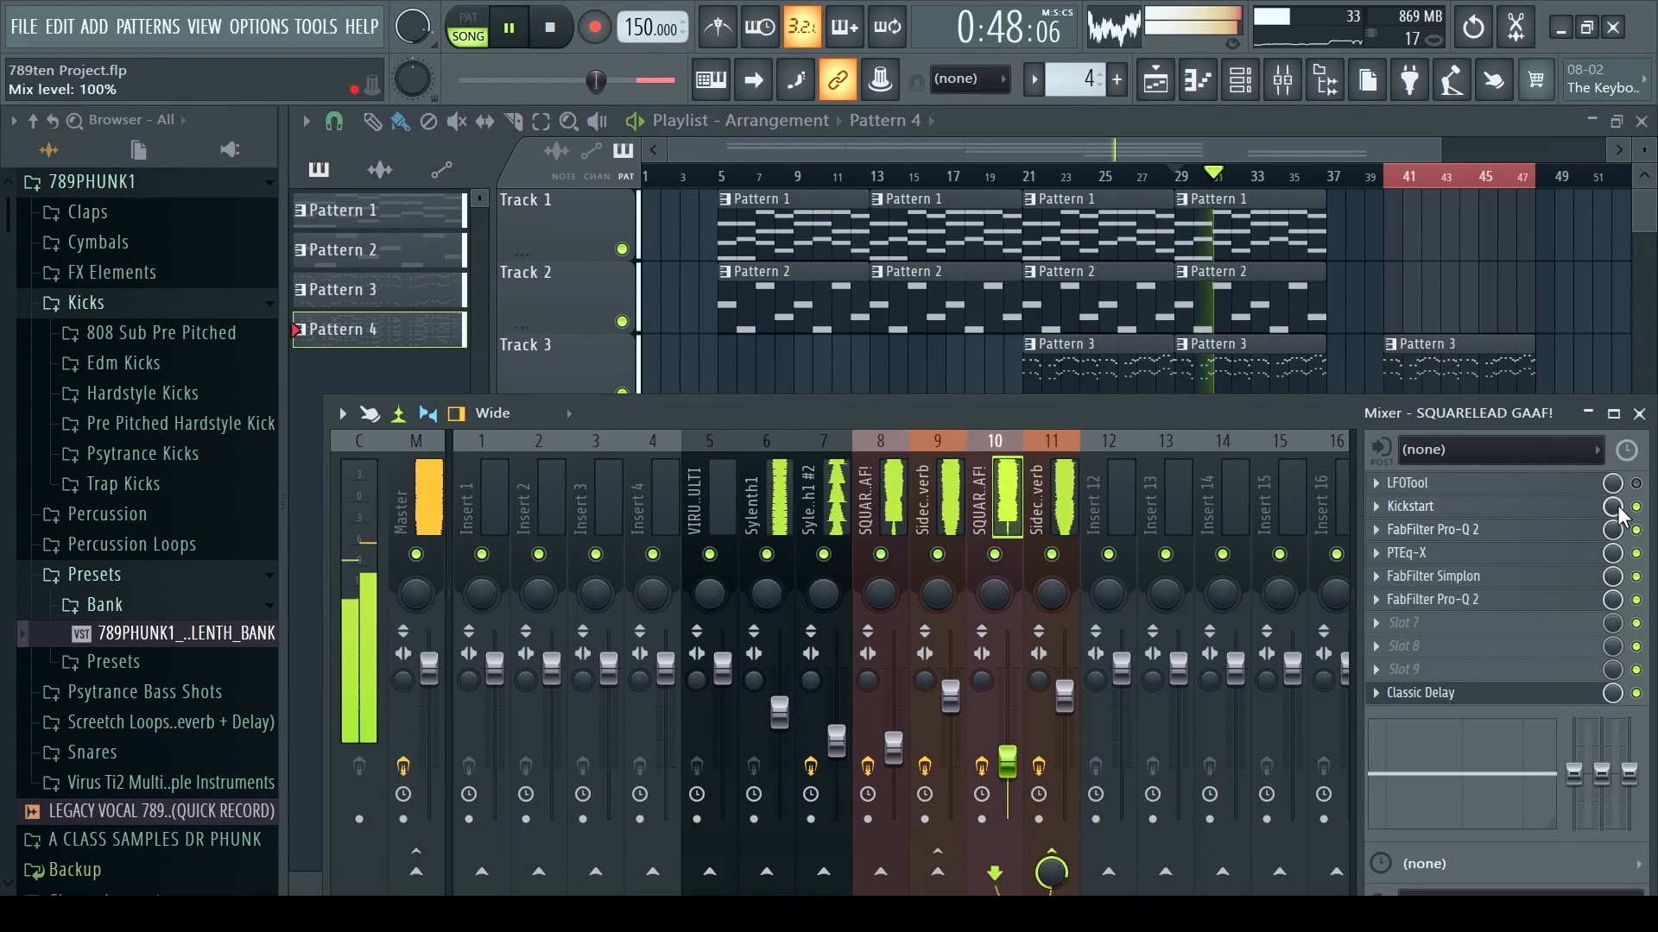
{"action": "left_click", "coordinate": [878, 481]}
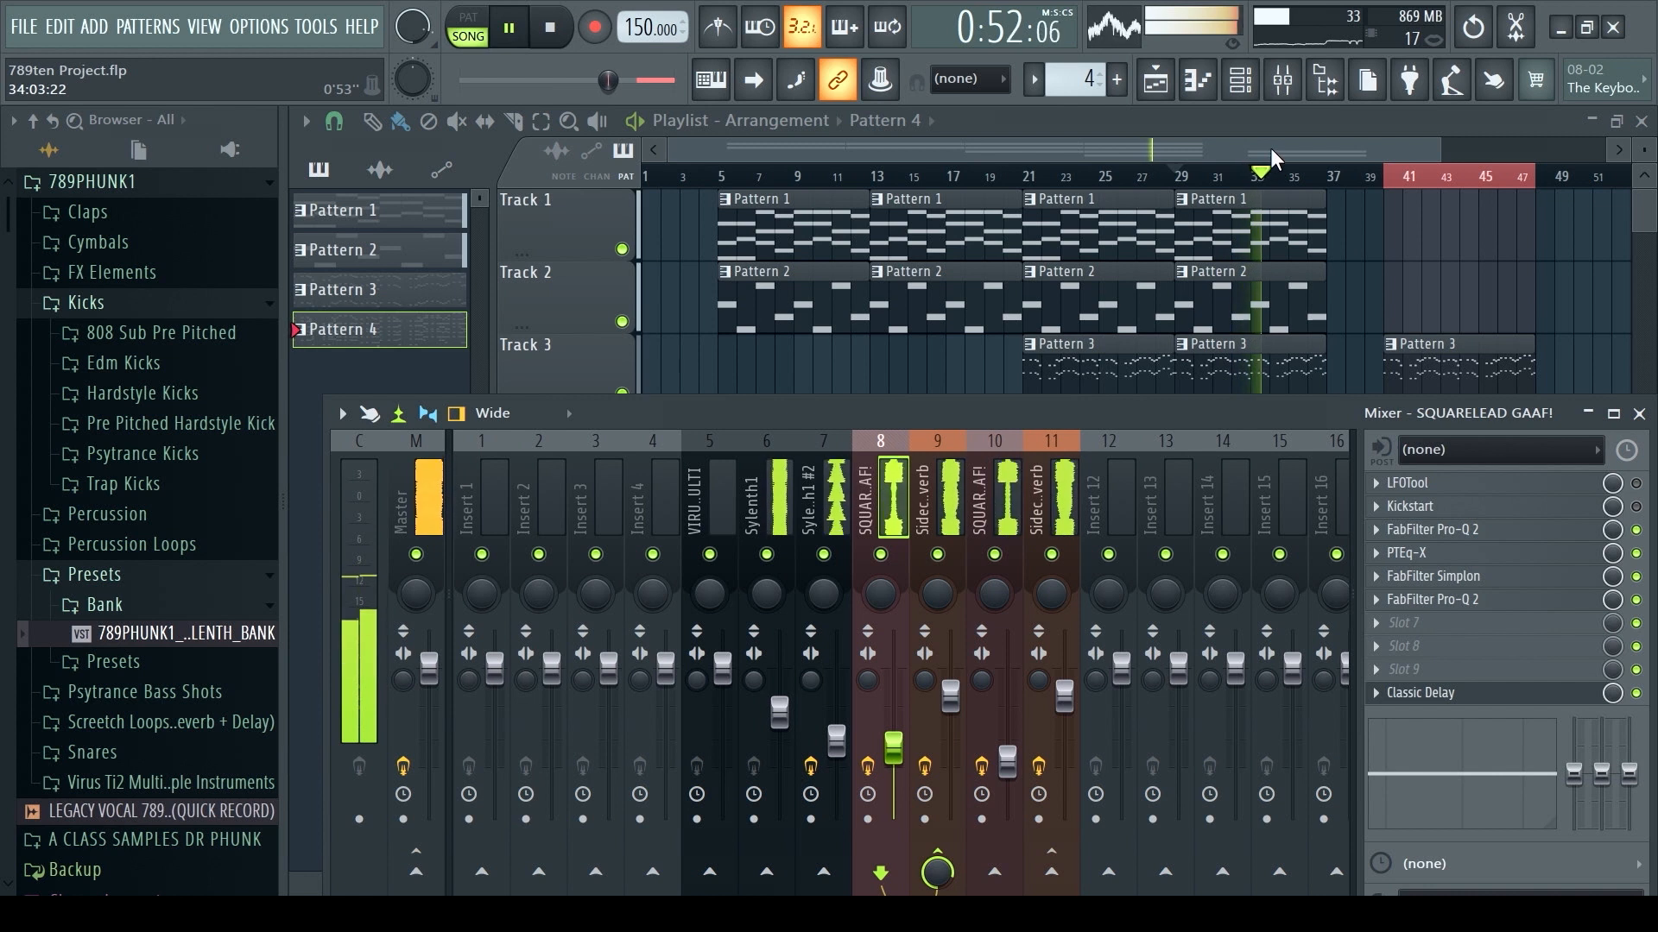
{"action": "key", "text": "F9"}
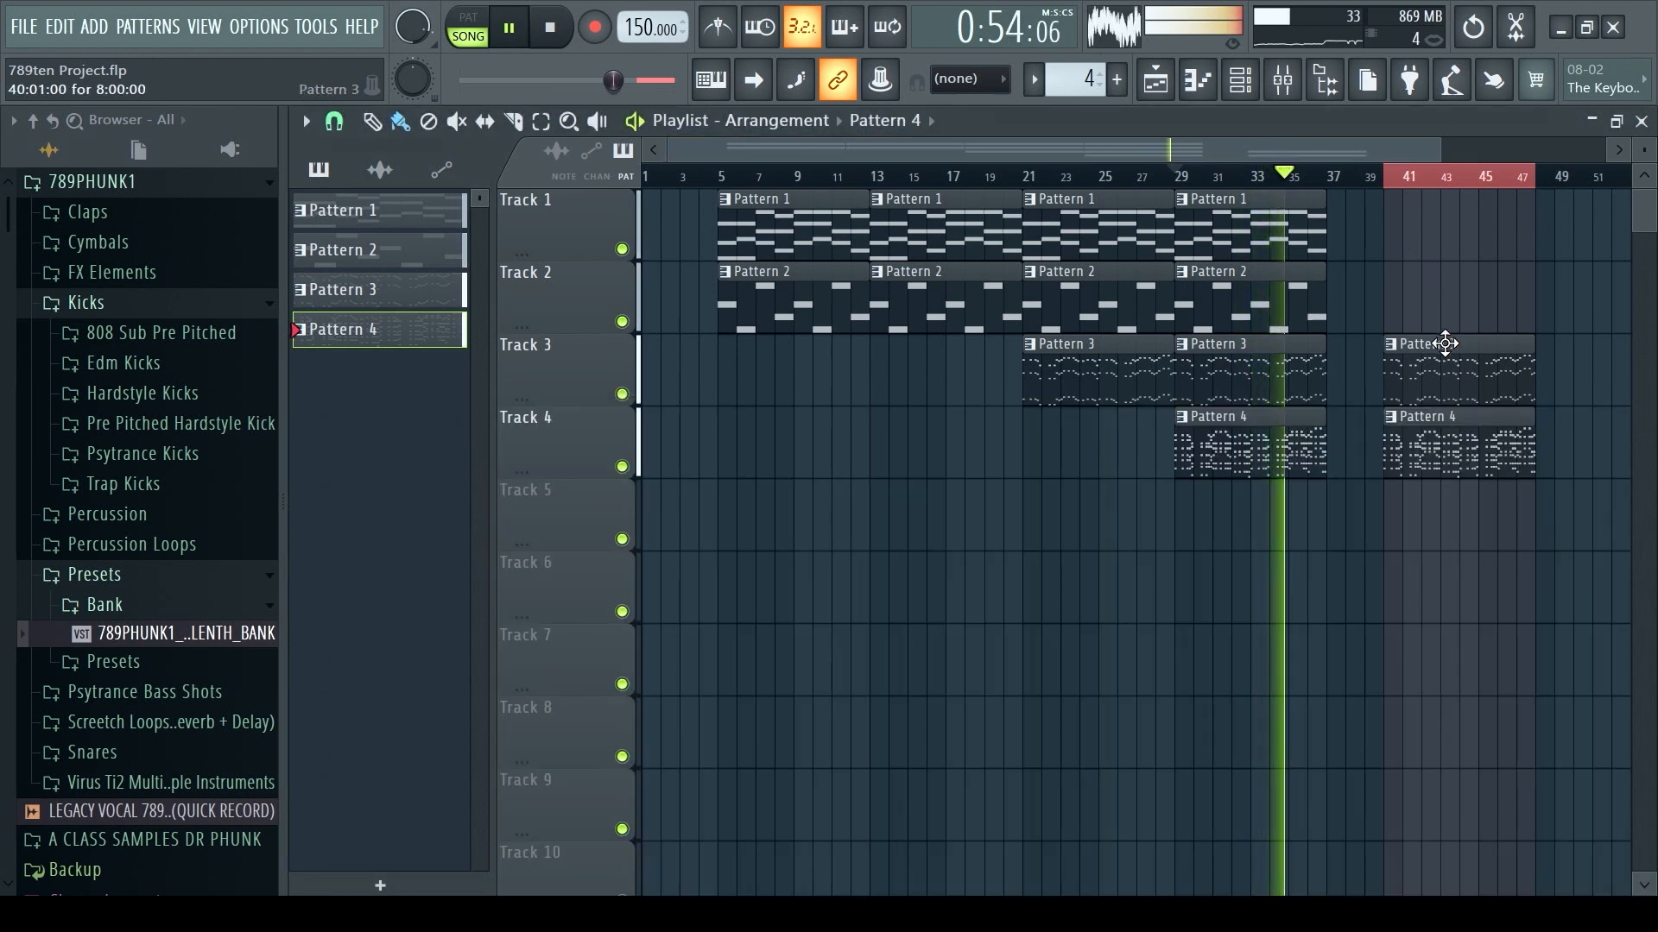
{"action": "scroll", "coordinate": [1550, 309], "scroll_direction": "down", "scroll_amount": 1}
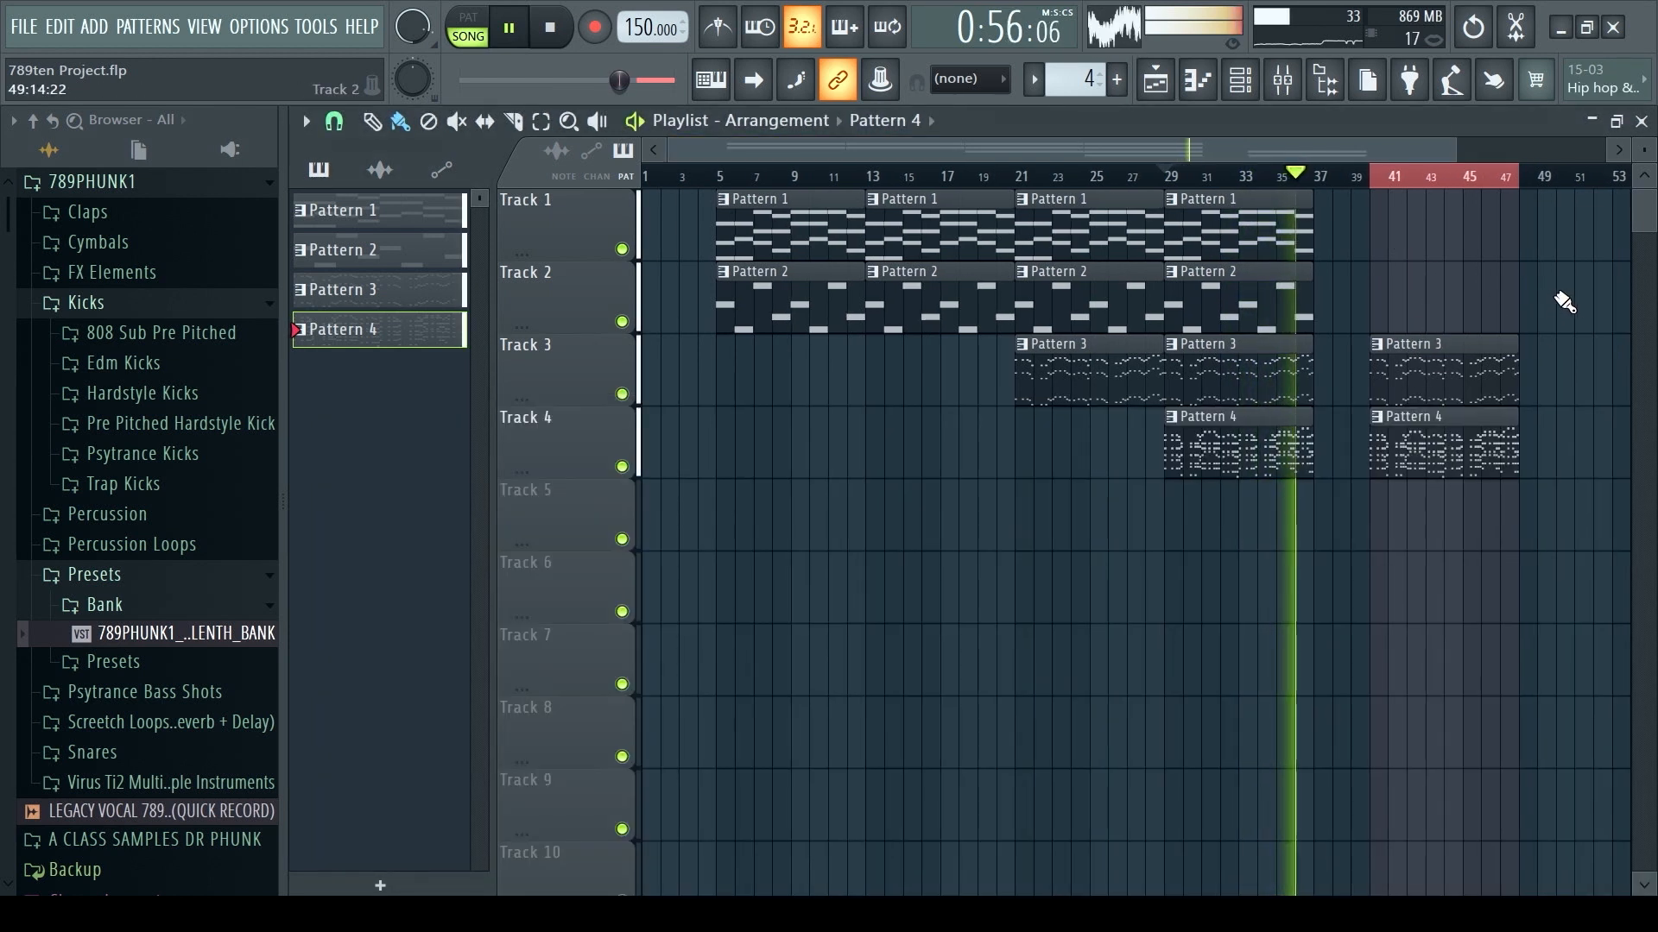
{"action": "scroll", "coordinate": [1573, 334], "scroll_direction": "down", "scroll_amount": 2}
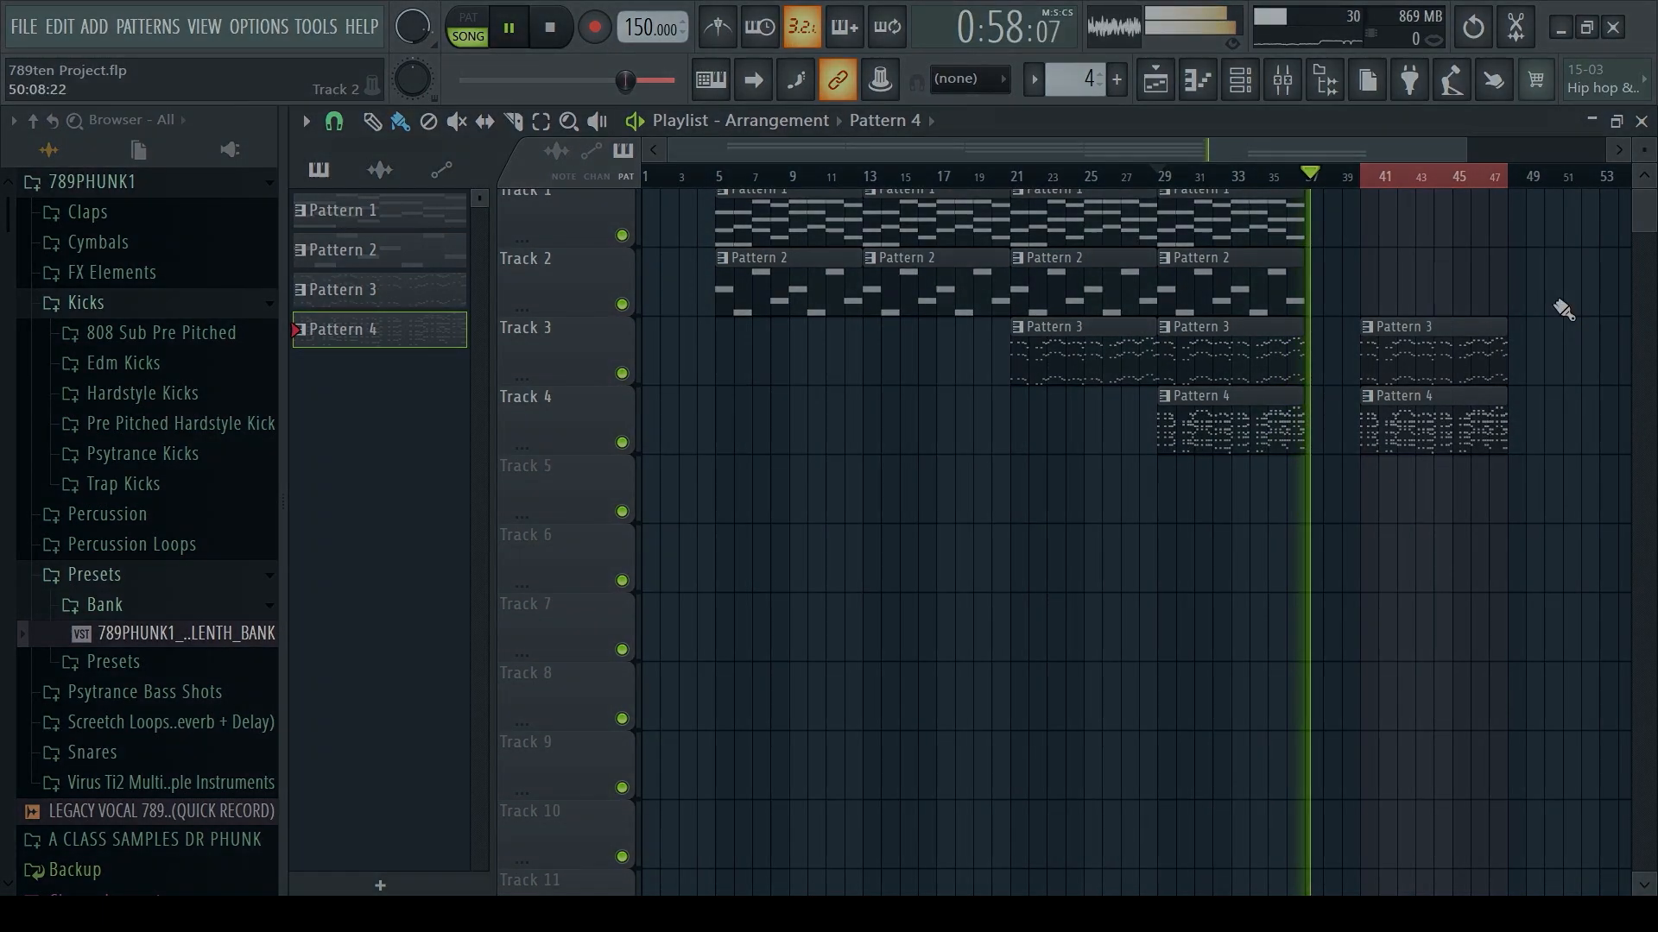